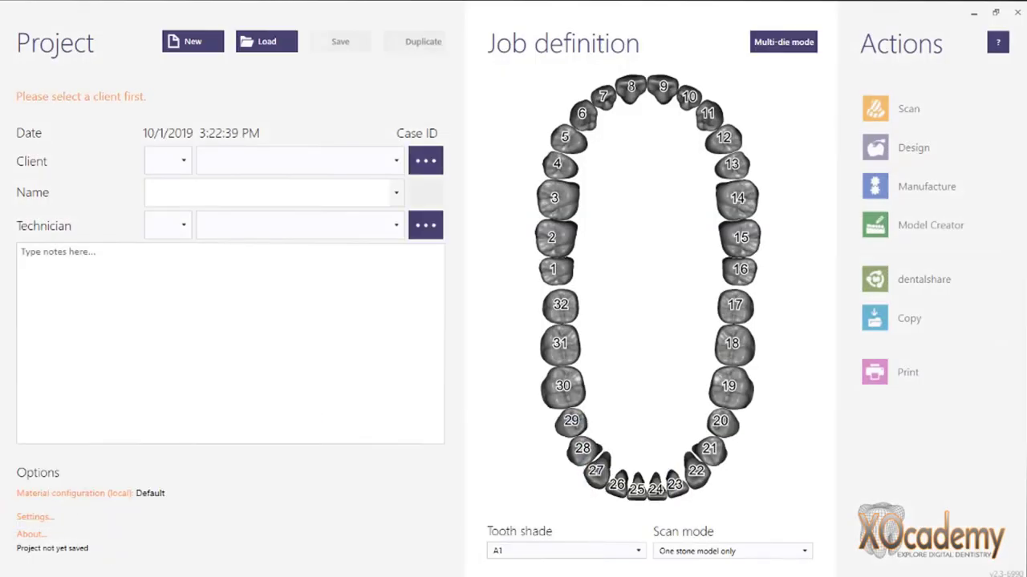
# Name the case "Dentures Offset Removed" and define tooth 3 as a Zirconia pontic waxup
pyautogui.click(201, 192)
pyautogui.write('Dentures Offset Removed')
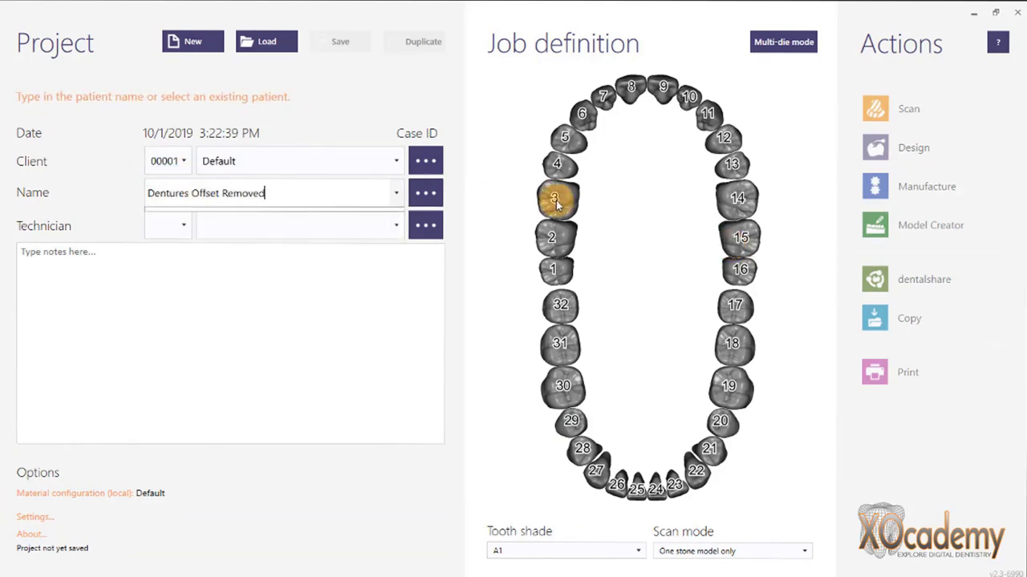
pyautogui.click(558, 203)
pyautogui.click(373, 336)
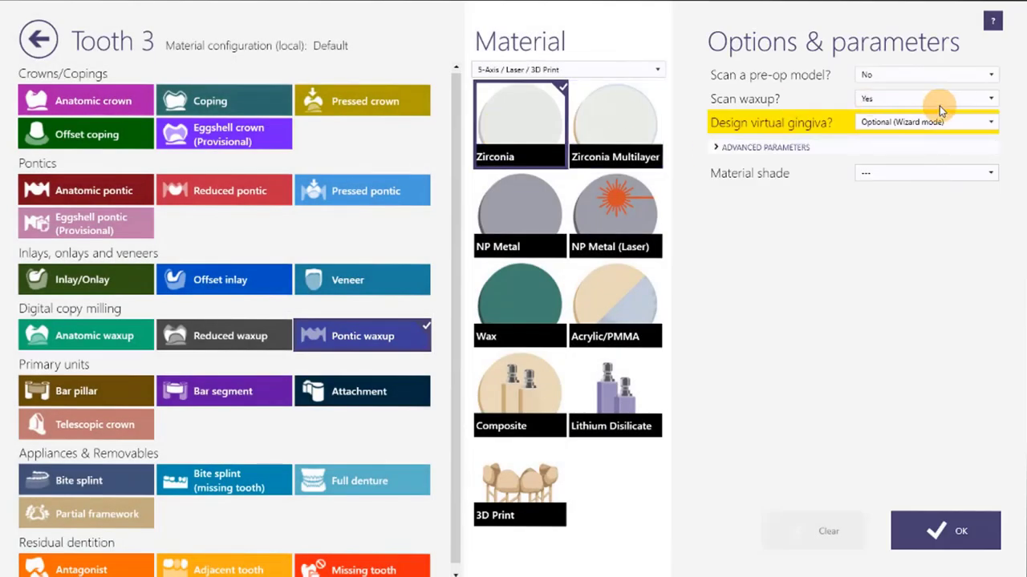
# Set tooth 3's waxup to be designed digitally instead of scanned and make virtual gingiva design Mandatory (Wizard mode)
pyautogui.click(939, 102)
pyautogui.click(931, 132)
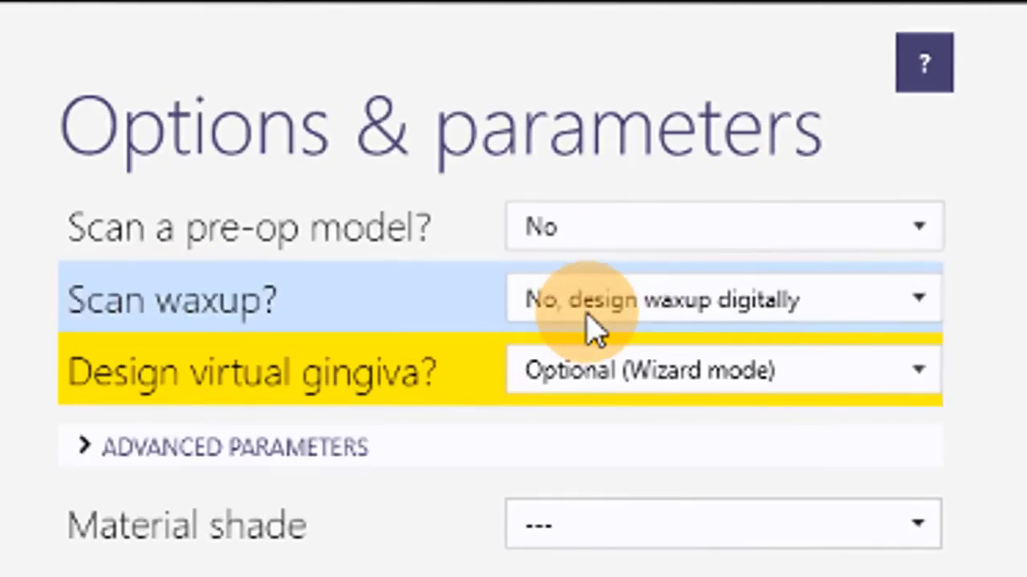
pyautogui.click(602, 371)
pyautogui.click(607, 571)
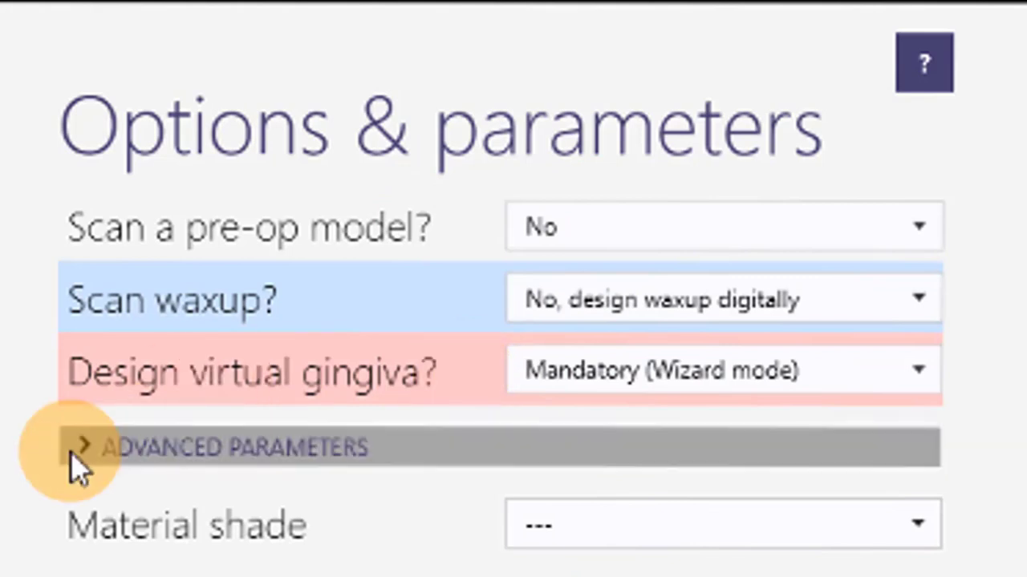
# Set tooth 3's distance to gingiva to 1.5 mm, thickness for gingiva to 1 mm and material shade to B1, and accept
pyautogui.click(72, 453)
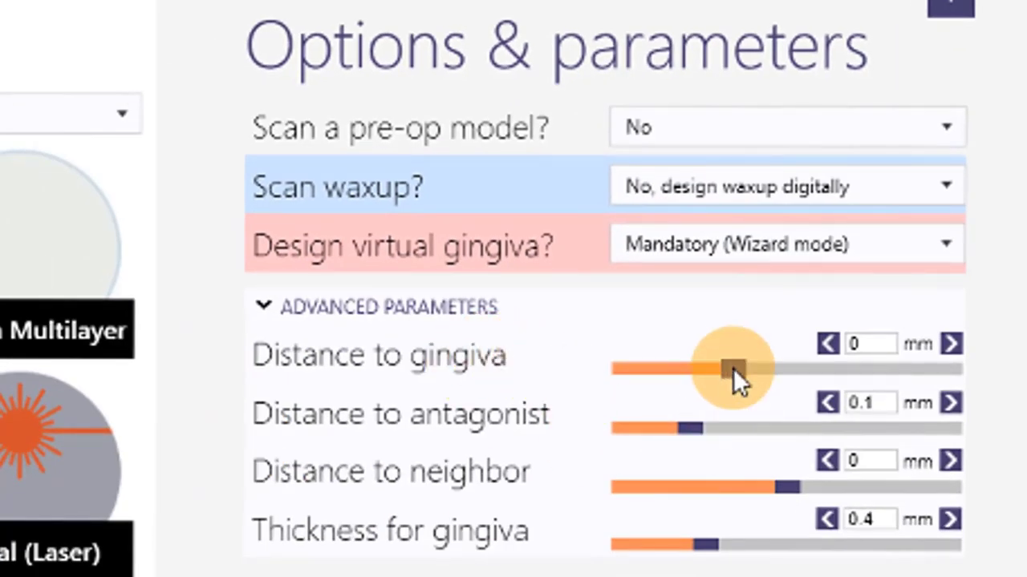
pyautogui.moveTo(741, 369); pyautogui.dragTo(890, 368)
pyautogui.moveTo(892, 342); pyautogui.dragTo(816, 341)
pyautogui.write('1.5')
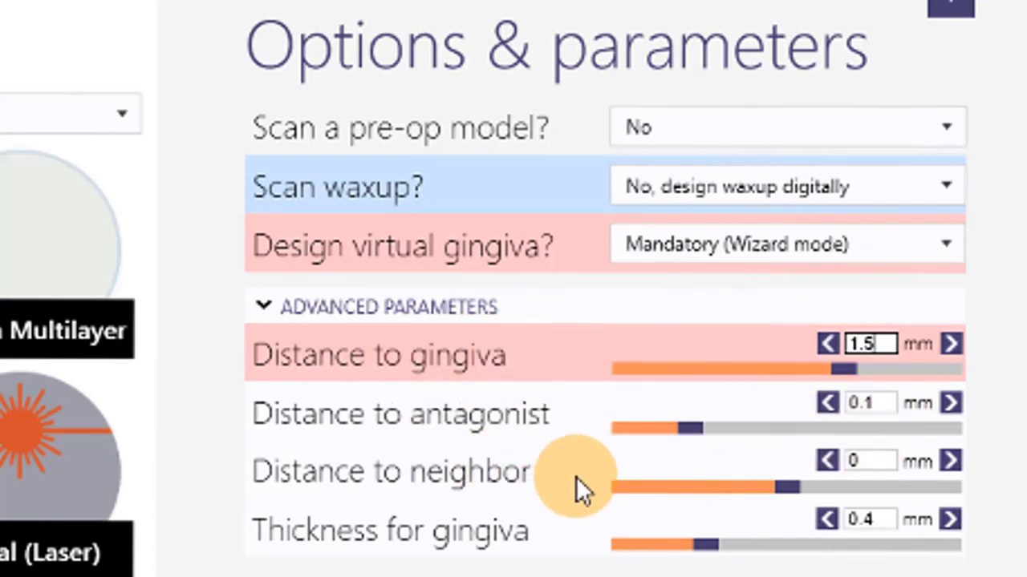
pyautogui.moveTo(728, 559); pyautogui.dragTo(945, 566)
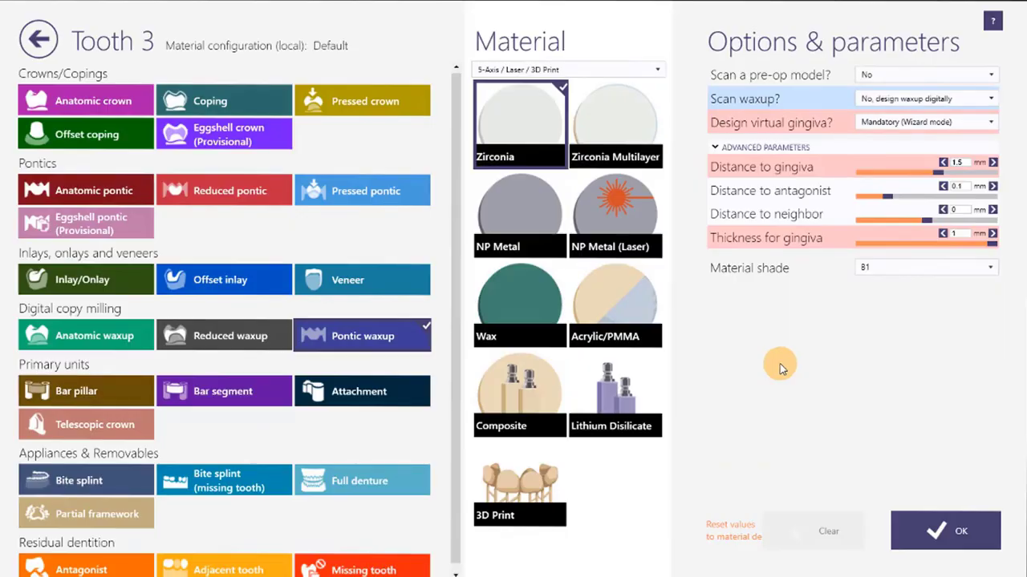
pyautogui.click(921, 534)
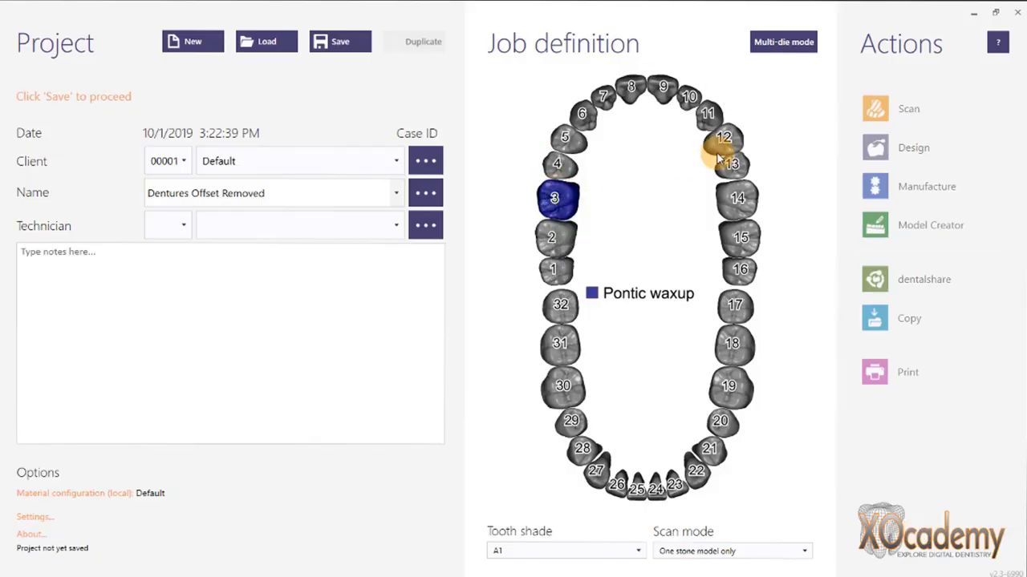
# Extend the pontic waxup from tooth 3 through tooth 14 and define teeth 1, 2, 15 and 16 as missing
pyautogui.keyDown('shift'); pyautogui.click(743, 205); pyautogui.keyUp('shift')
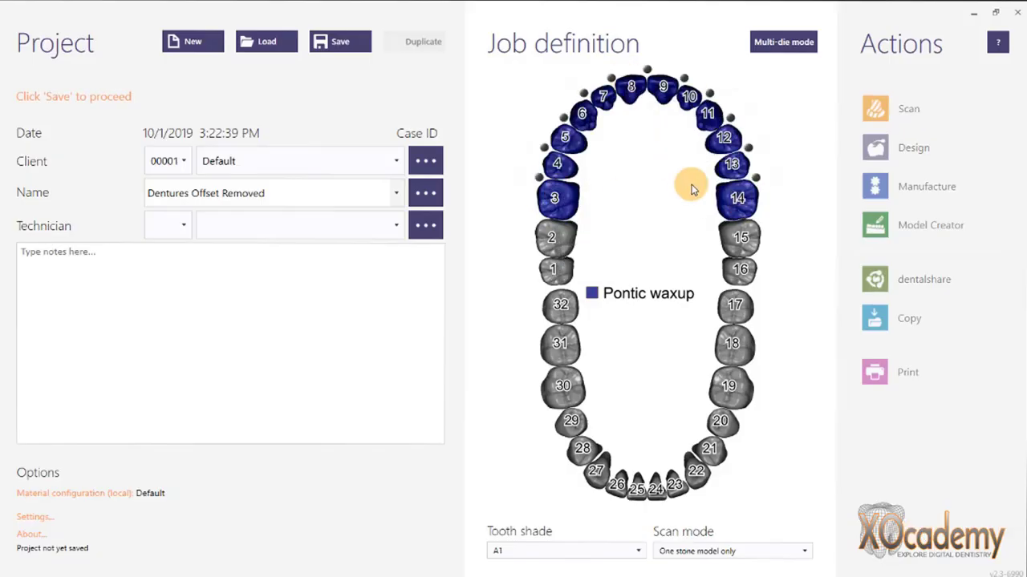
pyautogui.click(555, 243)
pyautogui.click(371, 564)
pyautogui.click(942, 534)
pyautogui.keyDown('ctrl'); pyautogui.click(555, 271); pyautogui.keyUp('ctrl')
pyautogui.keyDown('ctrl'); pyautogui.click(737, 241); pyautogui.keyUp('ctrl')
pyautogui.keyDown('ctrl'); pyautogui.click(734, 269); pyautogui.keyUp('ctrl')
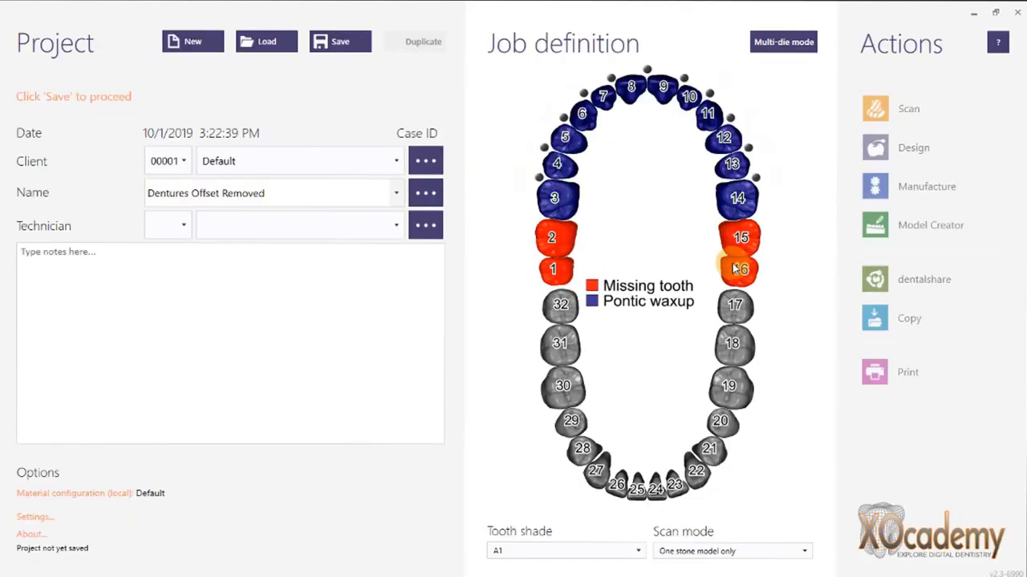
# Define teeth 32 and 17 as missing and tooth 18 as an antagonist in the lower arch
pyautogui.click(561, 309)
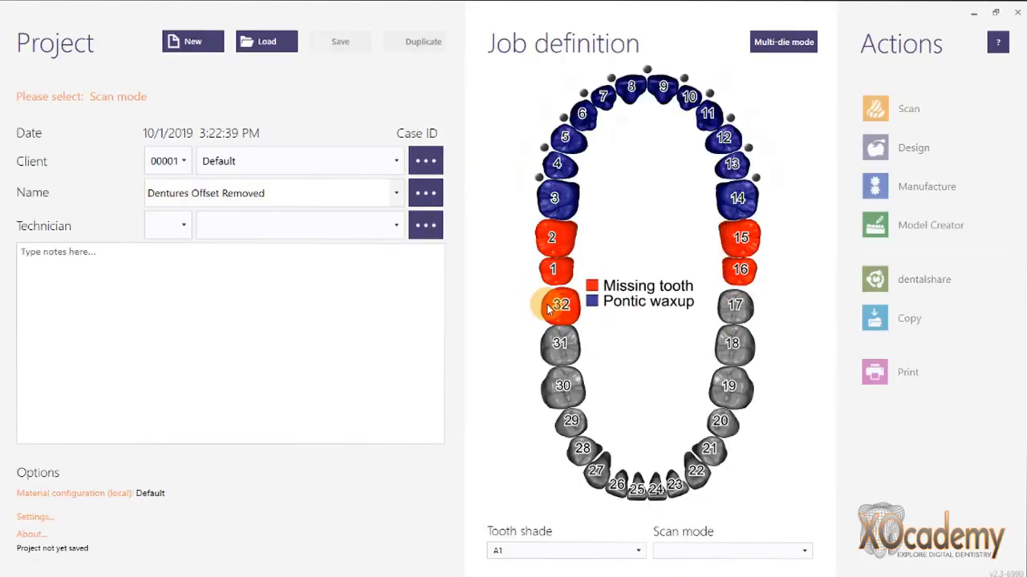
pyautogui.click(743, 348)
pyautogui.click(76, 568)
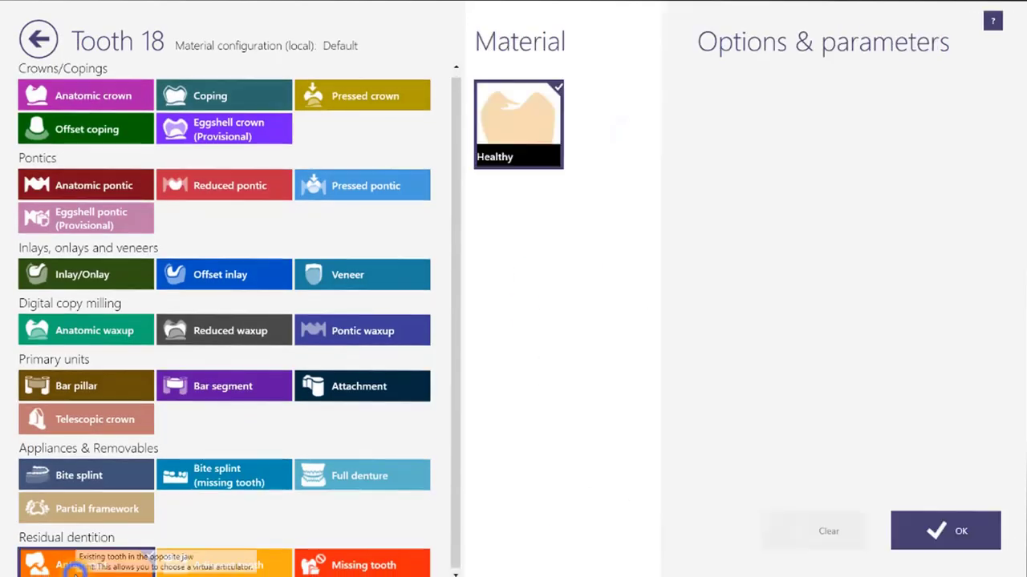
pyautogui.click(941, 532)
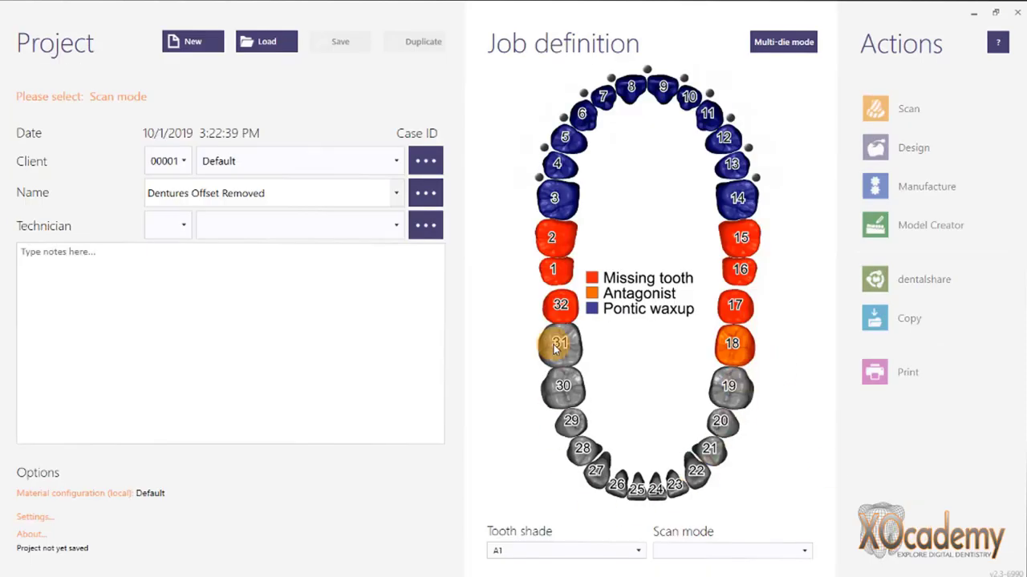
# Set the scan mode to "Two stone models in occlusion" and save the project
pyautogui.click(705, 552)
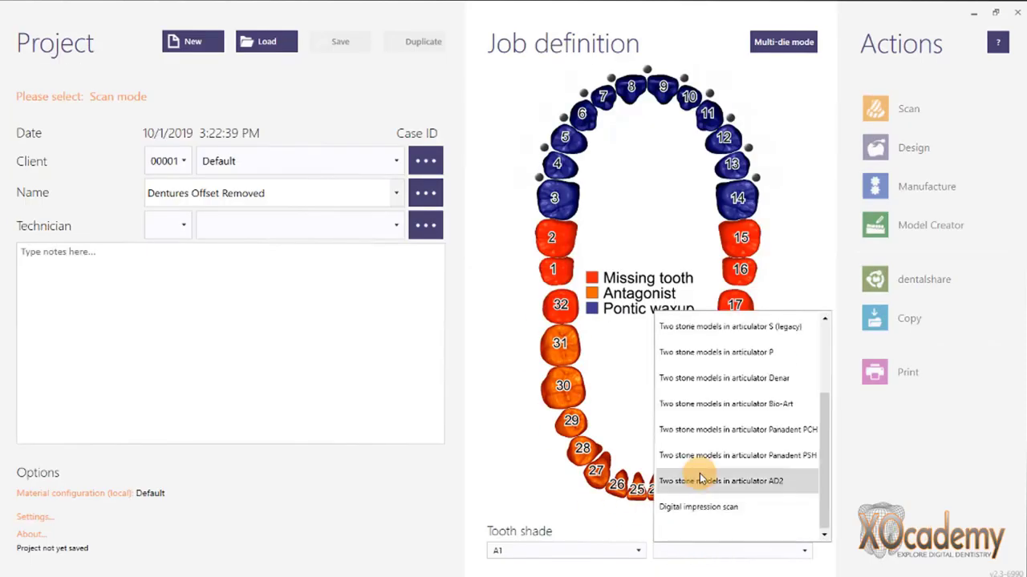
pyautogui.click(704, 352)
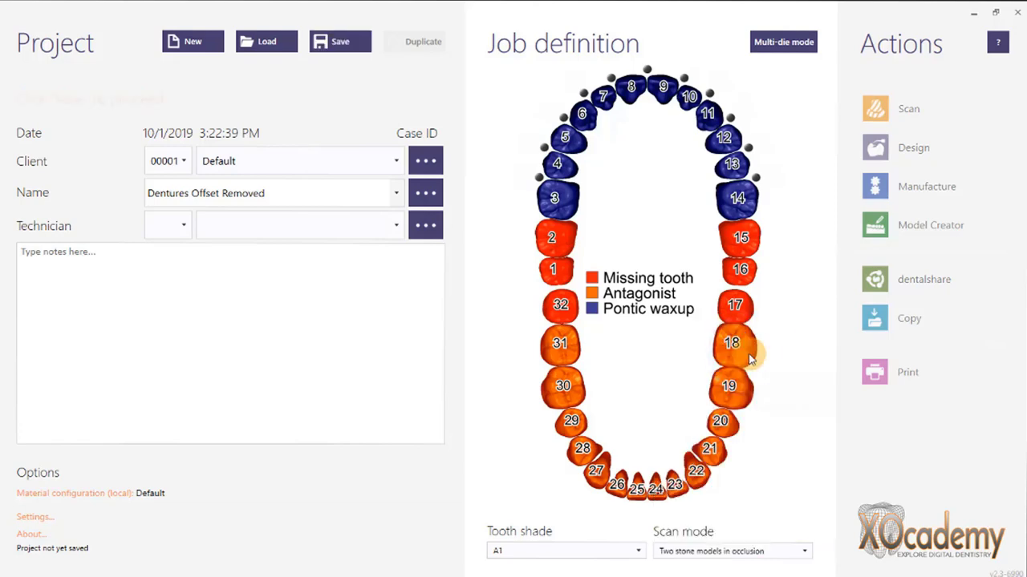
pyautogui.click(349, 44)
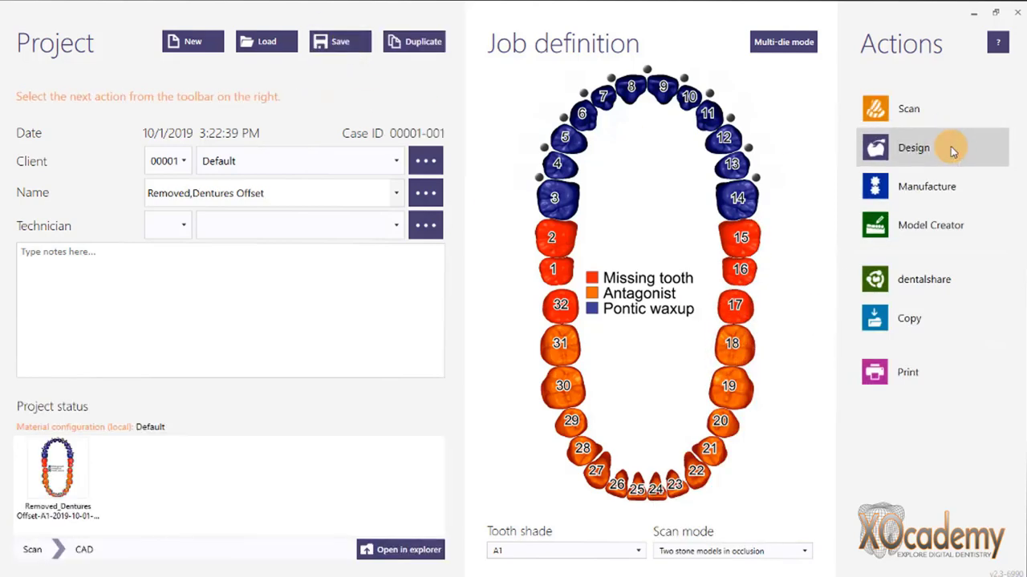
# Start the design and load the upper jaw scan file from a folder on the desktop
pyautogui.click(953, 152)
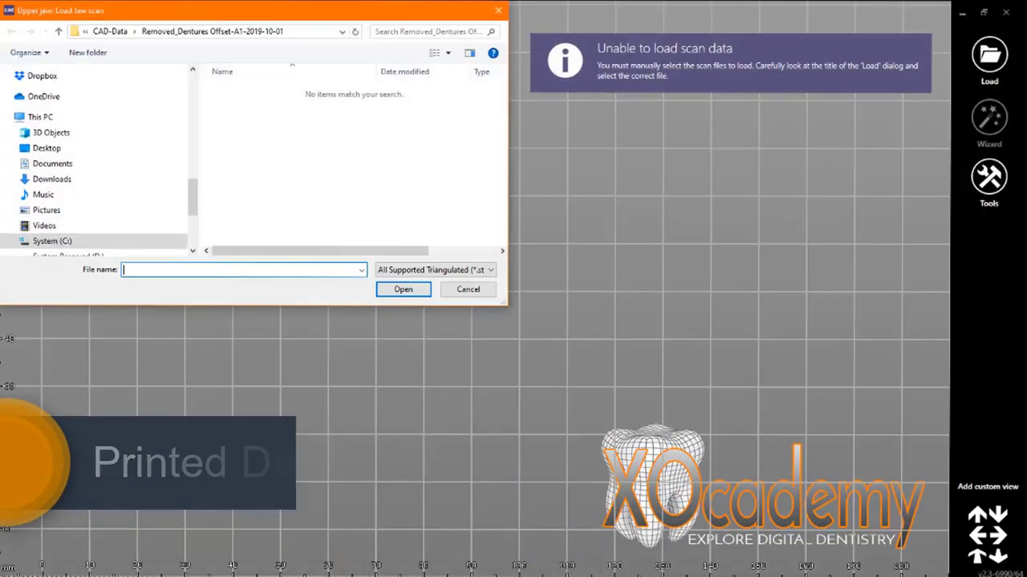
pyautogui.click(47, 148)
pyautogui.doubleClick(325, 113)
pyautogui.moveTo(503, 104); pyautogui.dragTo(503, 121)
pyautogui.scroll(-3, 503, 120)
pyautogui.click(270, 184)
pyautogui.click(404, 289)
pyautogui.scroll(-3, 512, 191)
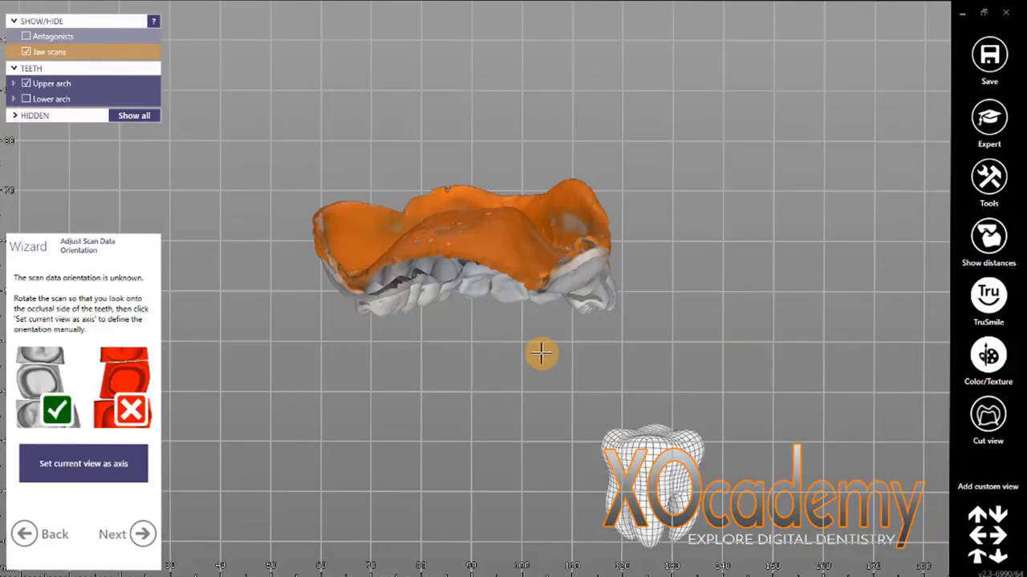
# Set the upper denture scan's occlusal view as its axis and skip the Smile Creator step
pyautogui.moveTo(707, 333); pyautogui.dragTo(484, 335, button='right')
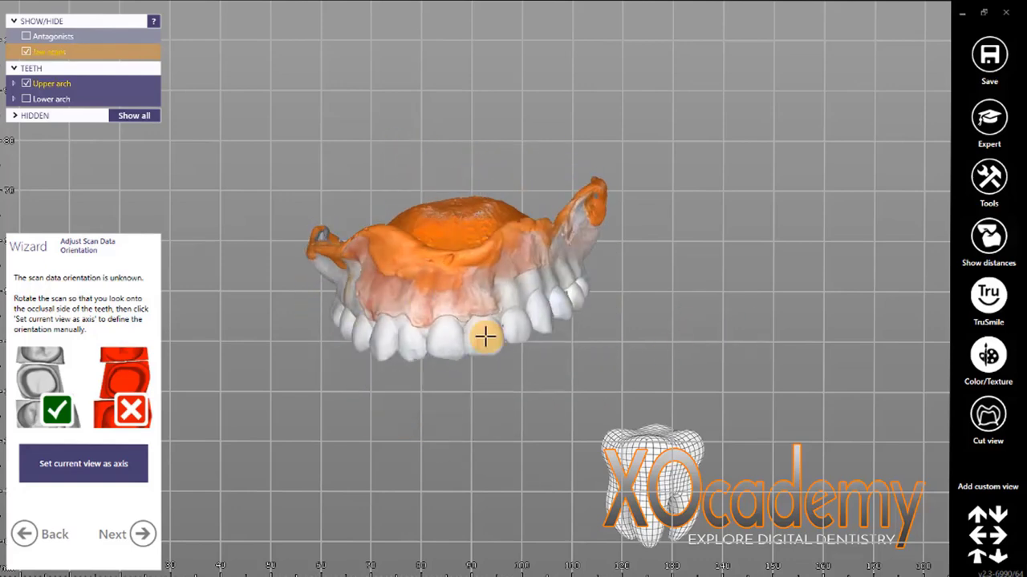
pyautogui.moveTo(458, 428)
pyautogui.mouseDown(button='right')
pyautogui.moveTo(545, 328)
pyautogui.moveTo(431, 415)
pyautogui.moveTo(486, 408)
pyautogui.mouseUp(button='right')
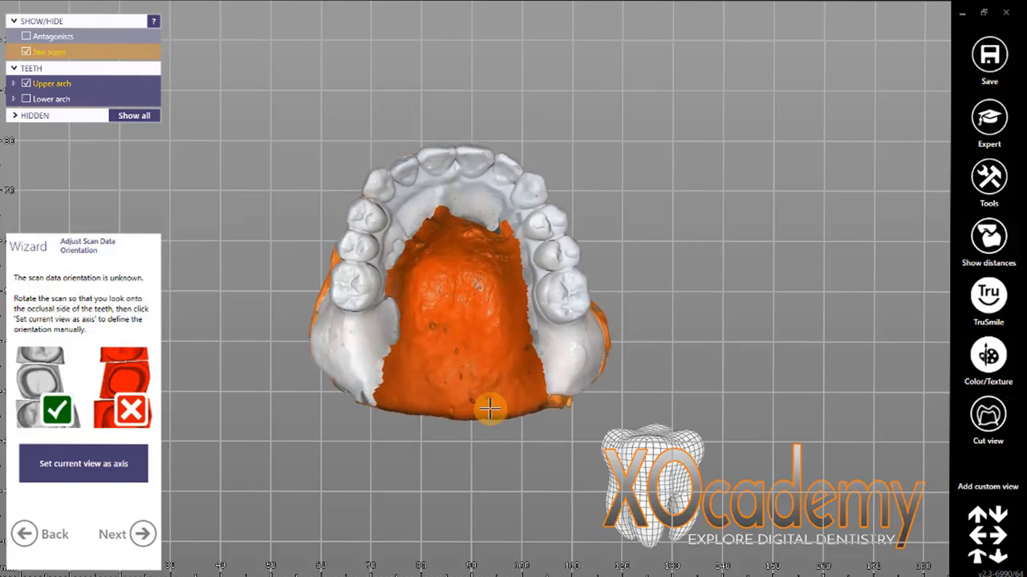
pyautogui.click(83, 464)
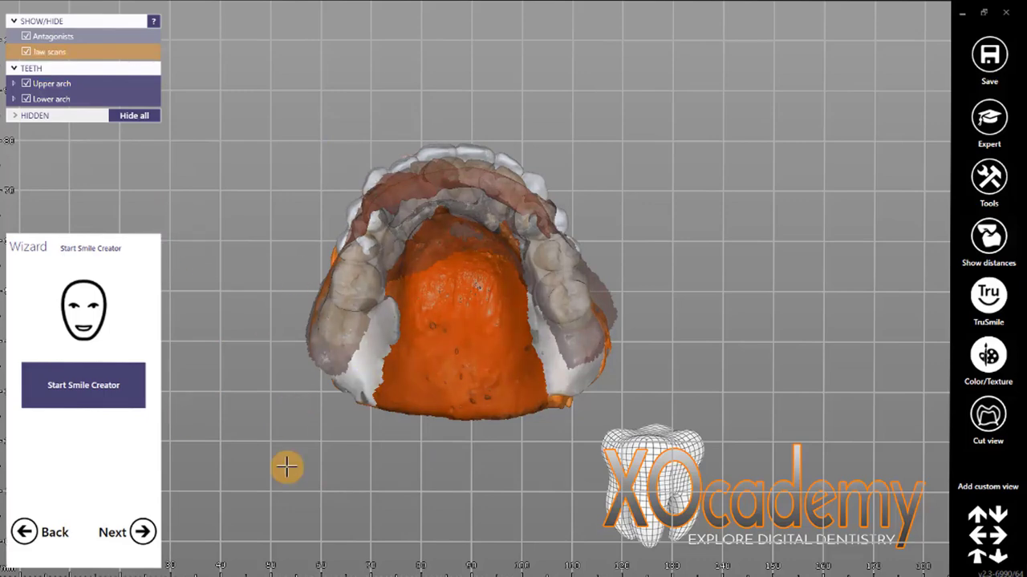
pyautogui.click(140, 532)
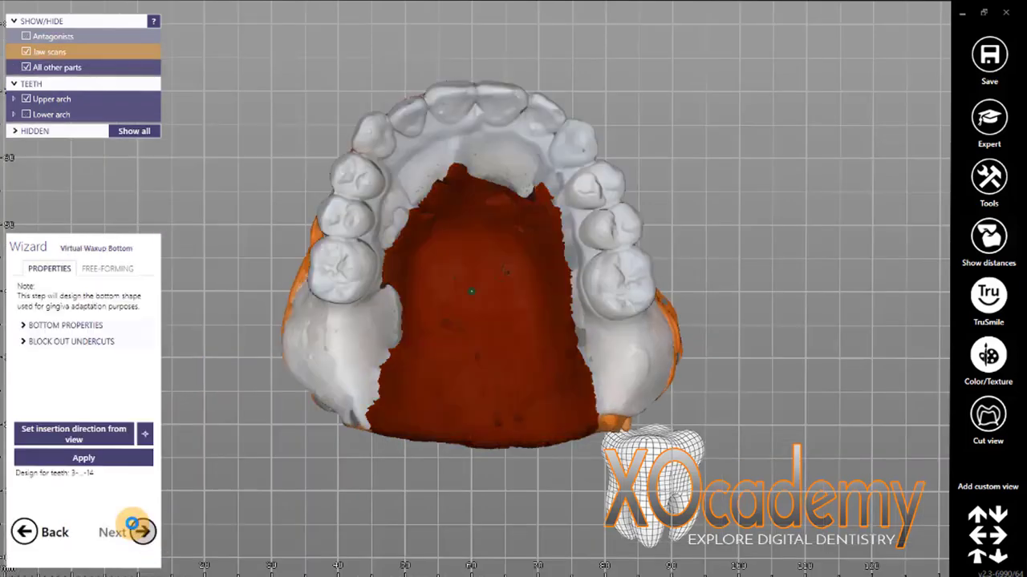
# Show the denture scan without its color texture and return to the wizard's scan orientation step
pyautogui.click(994, 120)
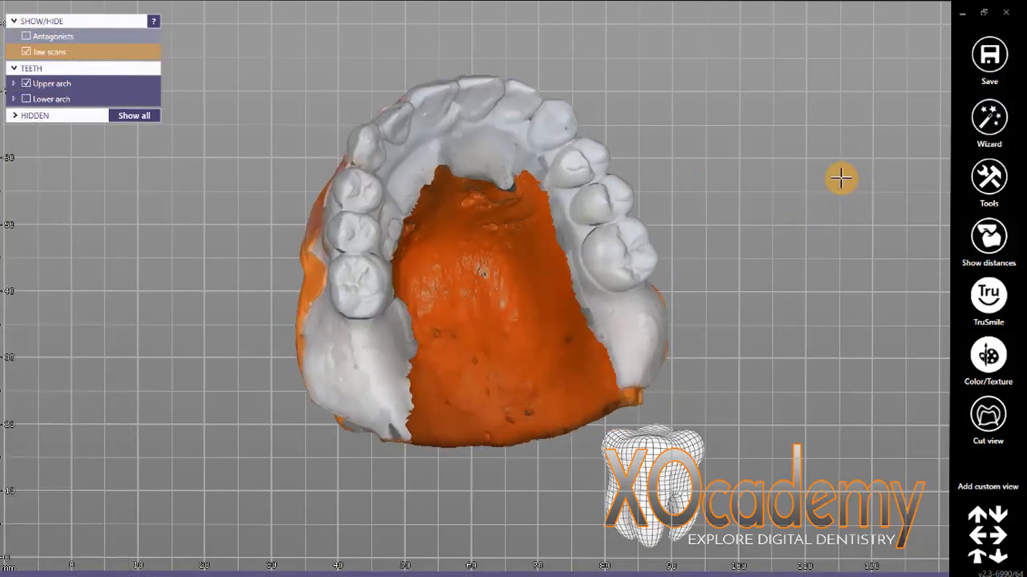
pyautogui.click(995, 303)
pyautogui.moveTo(682, 281); pyautogui.dragTo(798, 161, button='right')
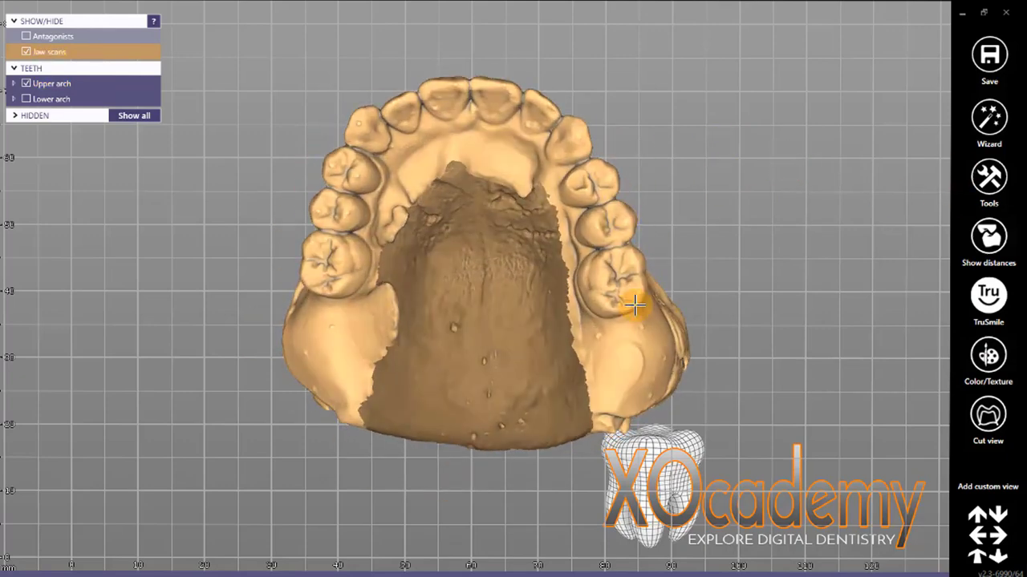
pyautogui.click(976, 116)
pyautogui.click(25, 533)
pyautogui.click(26, 534)
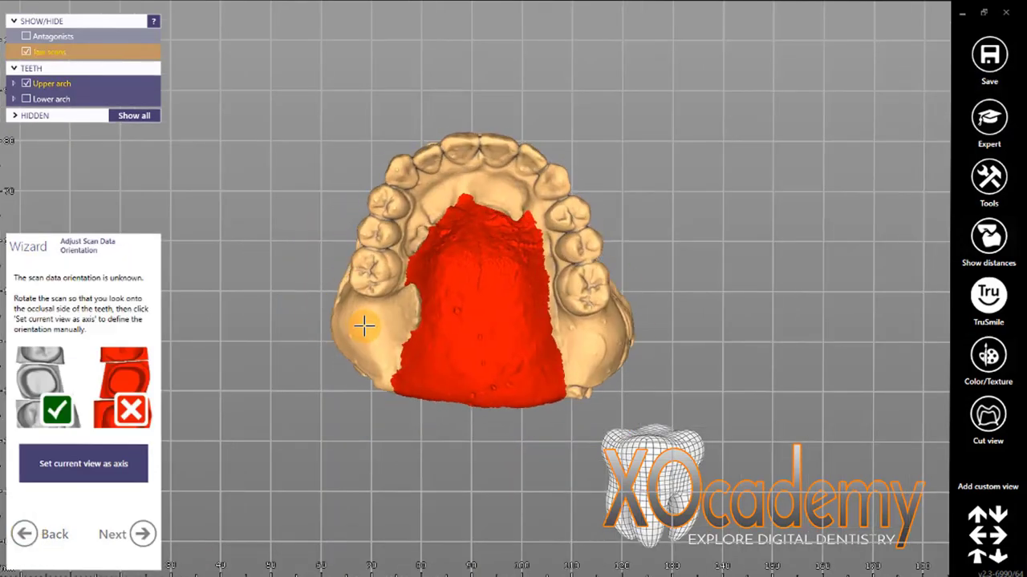
# Switch to expert mode and open the upper denture scan in the 3D Data Editor
pyautogui.moveTo(509, 293); pyautogui.dragTo(508, 270, button='right')
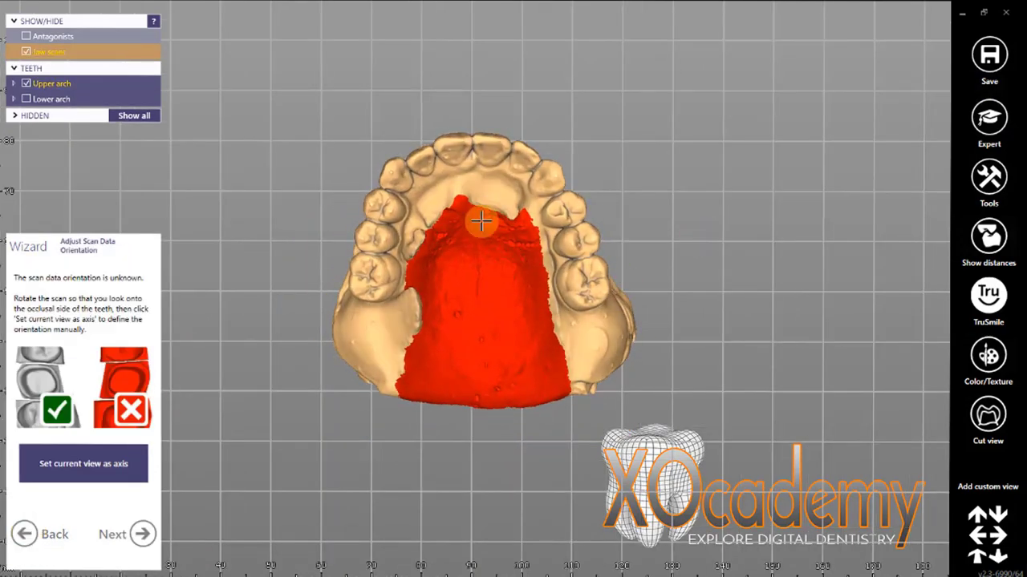
pyautogui.moveTo(492, 350); pyautogui.dragTo(706, 305, button='right')
pyautogui.click(995, 125)
pyautogui.moveTo(744, 211); pyautogui.dragTo(609, 208, button='right')
pyautogui.click(29, 37)
pyautogui.moveTo(449, 353); pyautogui.dragTo(707, 108, button='right')
pyautogui.rightClick(443, 173)
pyautogui.click(496, 225)
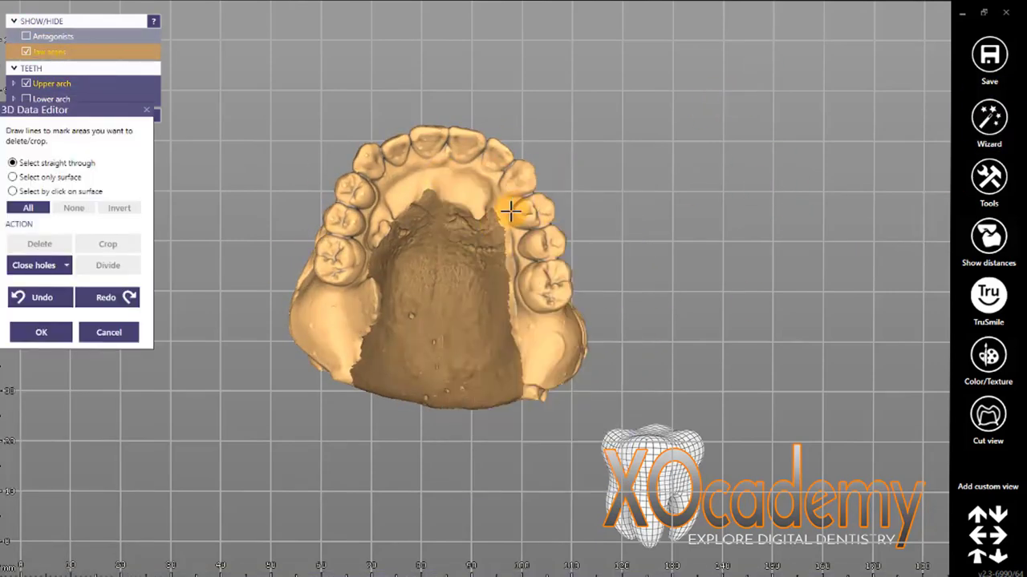
# Display the scan's back faces in red and flip the orientation of the denture mesh surface
pyautogui.rightClick(446, 272)
pyautogui.click(578, 282)
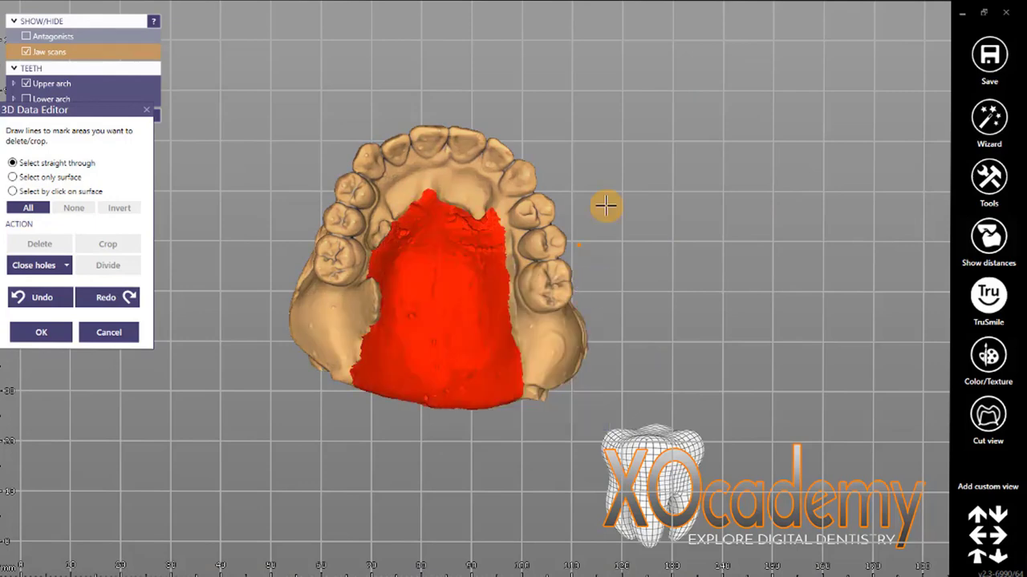
pyautogui.moveTo(634, 190); pyautogui.dragTo(635, 194, button='right')
pyautogui.rightClick(427, 253)
pyautogui.click(605, 269)
pyautogui.moveTo(741, 224); pyautogui.dragTo(761, 247, button='right')
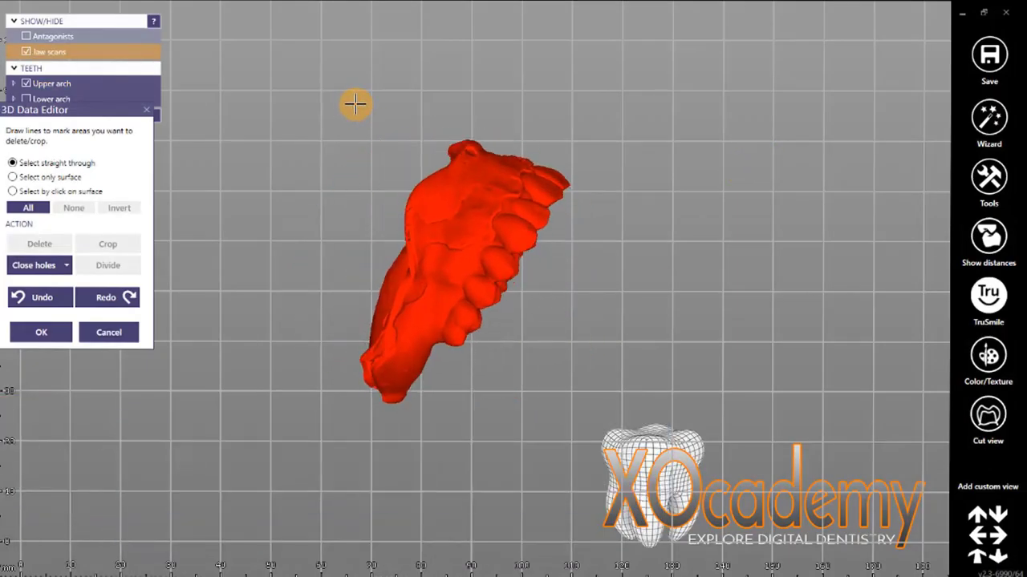
# Use surface-only selection to outline the denture's outer surface along the first posterior side
pyautogui.click(13, 176)
pyautogui.moveTo(542, 199); pyautogui.dragTo(458, 266, button='right')
pyautogui.moveTo(665, 186); pyautogui.dragTo(485, 225, button='right')
pyautogui.scroll(5, 390, 236)
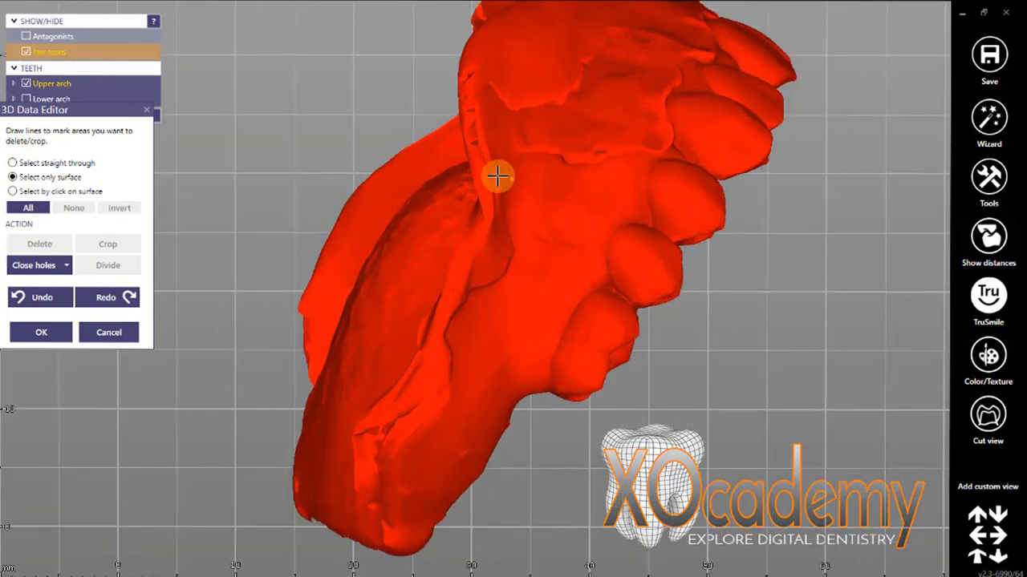
pyautogui.doubleClick(406, 231)
pyautogui.moveTo(760, 272); pyautogui.dragTo(495, 273, button='right')
pyautogui.click(67, 210)
pyautogui.moveTo(393, 234)
pyautogui.mouseDown(button='right')
pyautogui.moveTo(548, 236)
pyautogui.moveTo(529, 243)
pyautogui.mouseUp(button='right')
pyautogui.click(237, 557)
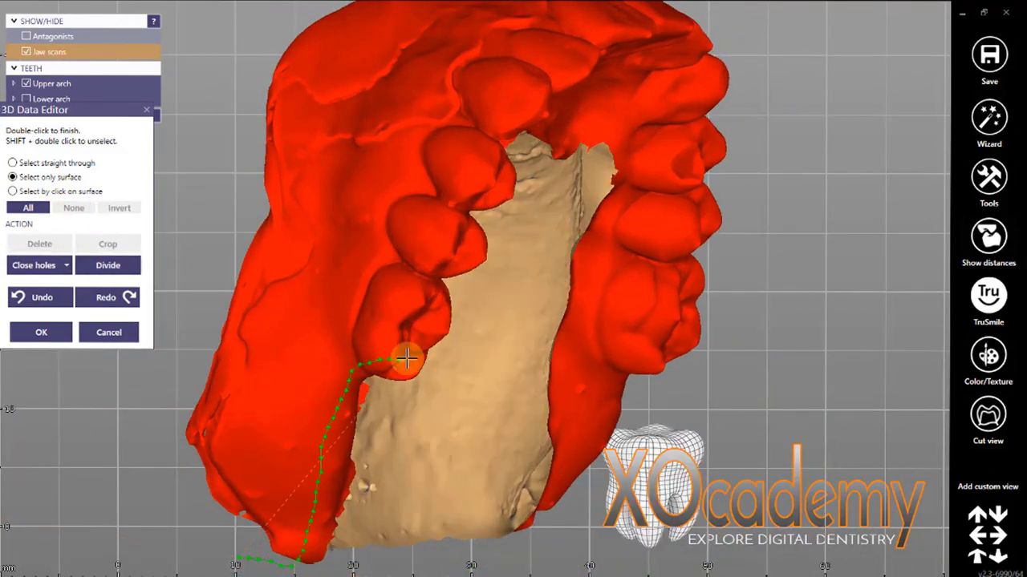
pyautogui.doubleClick(220, 553)
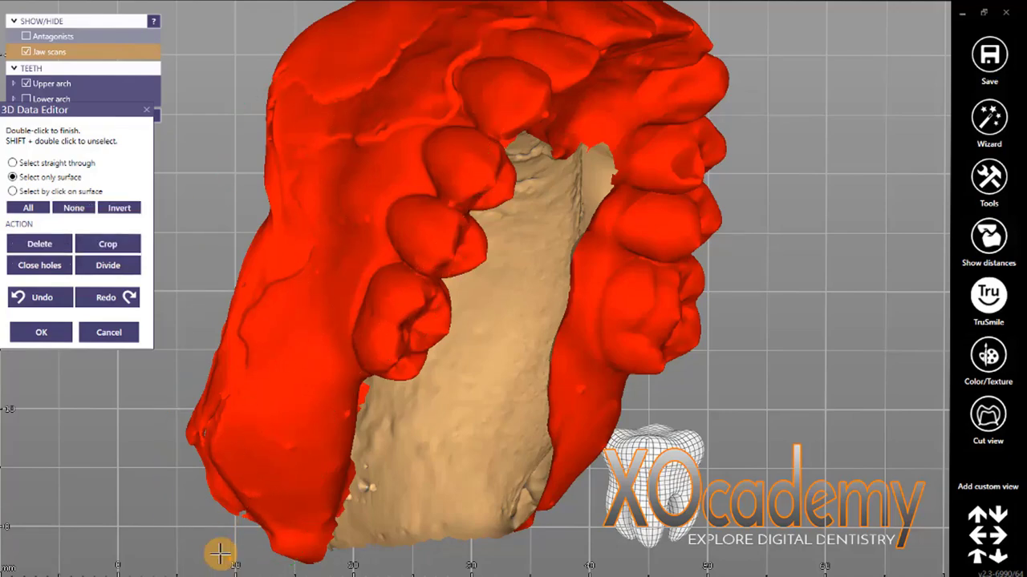
# Outline the denture's outer surface on the opposite side, from the front teeth around to the posterior end
pyautogui.moveTo(690, 321); pyautogui.dragTo(366, 326, button='right')
pyautogui.moveTo(726, 369); pyautogui.dragTo(359, 394, button='right')
pyautogui.moveTo(458, 320); pyautogui.dragTo(403, 228, button='right')
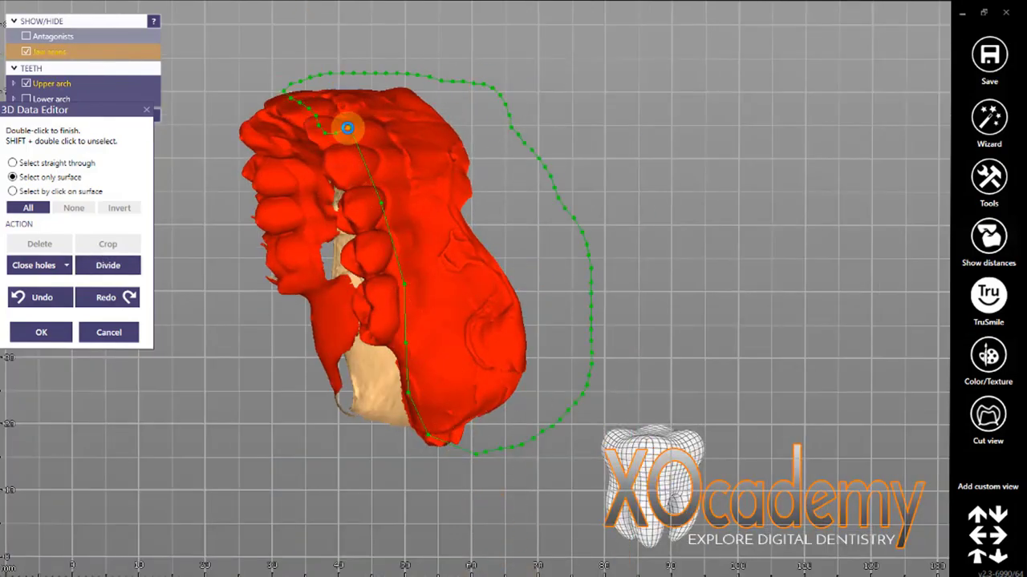
pyautogui.doubleClick(346, 128)
# Delete the selected mesh strip joining the outer surface to the tissue side at the posterior end, using straight-through selection
pyautogui.moveTo(424, 392); pyautogui.dragTo(623, 162, button='right')
pyautogui.scroll(5, 363, 145)
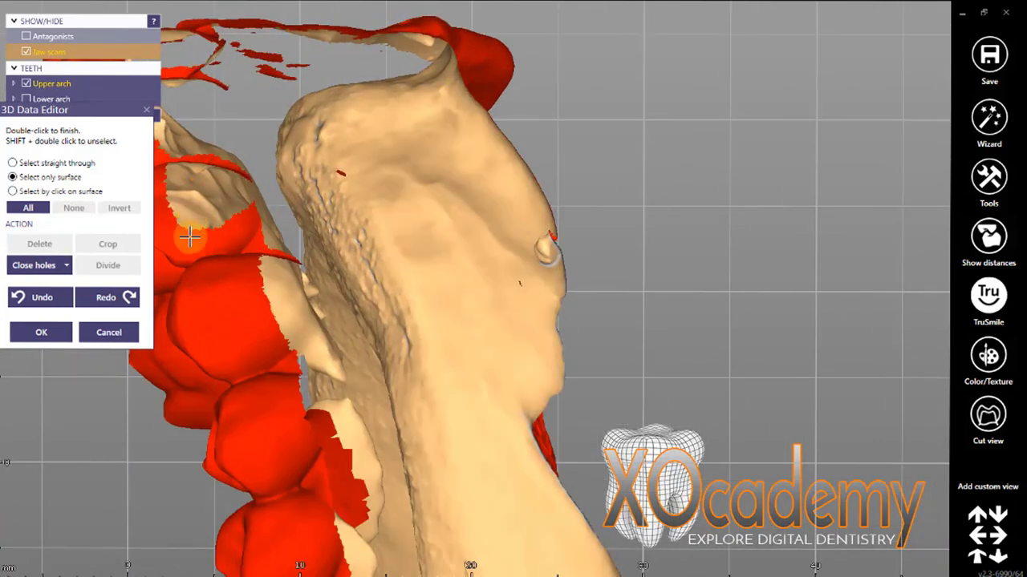
pyautogui.click(13, 163)
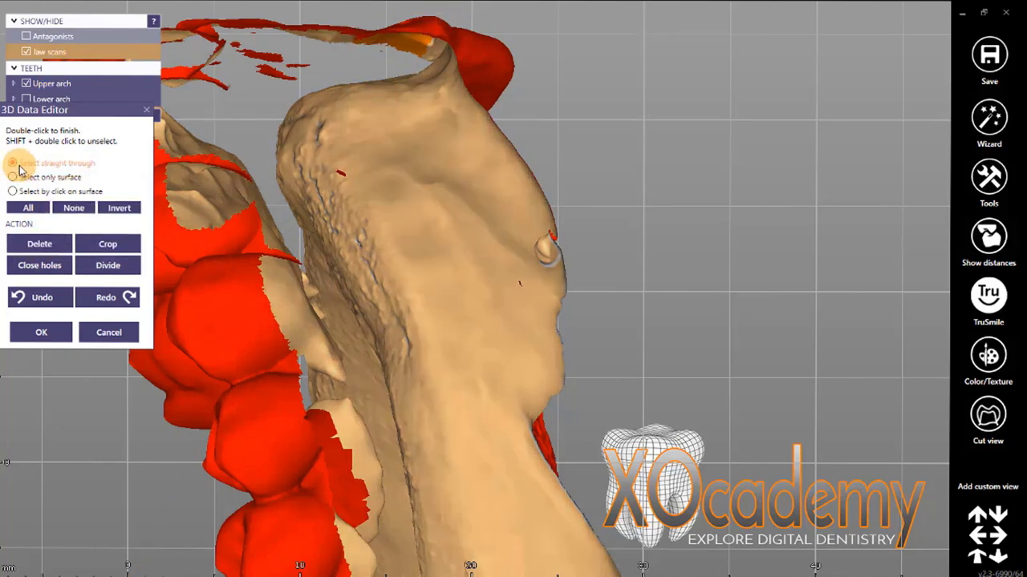
pyautogui.press('Delete')
# Select straight through the bridging mesh around the opening at the denture border and delete it
pyautogui.scroll(5, 319, 108)
pyautogui.moveTo(318, 107); pyautogui.dragTo(273, 356, button='middle')
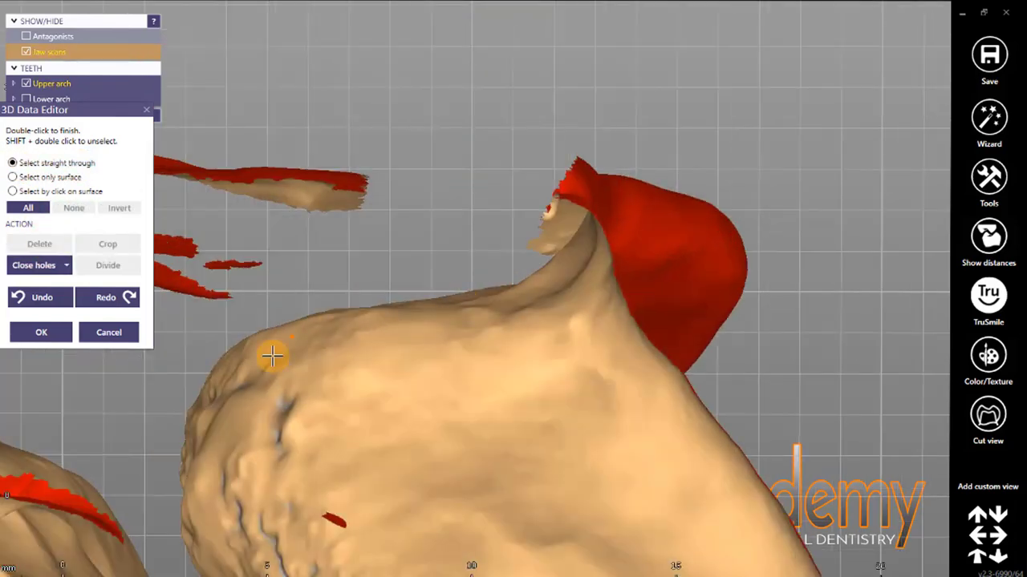
pyautogui.moveTo(303, 185); pyautogui.dragTo(727, 438, button='right')
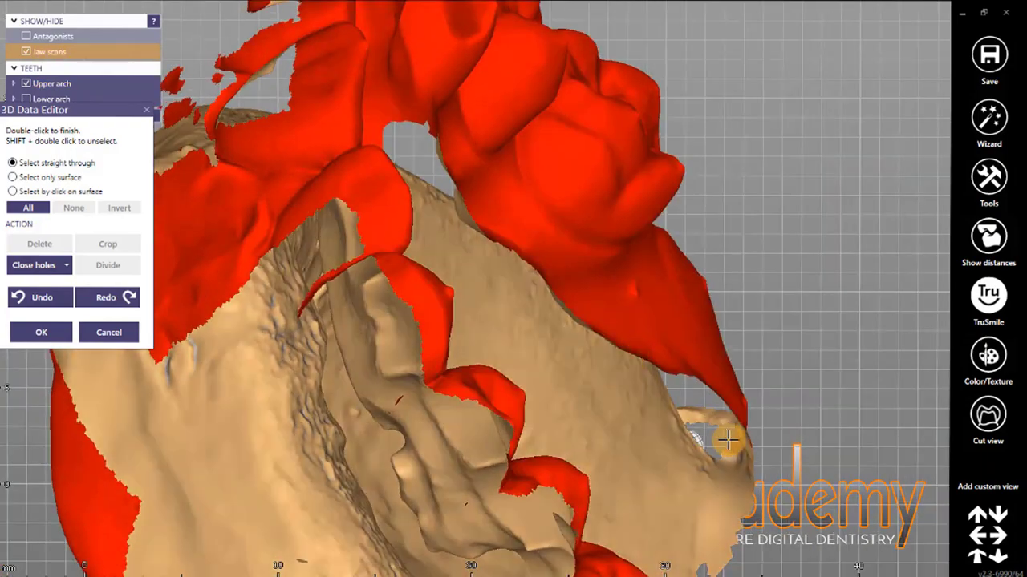
pyautogui.moveTo(733, 442); pyautogui.dragTo(484, 288, button='middle')
pyautogui.scroll(5, 488, 280)
pyautogui.click(269, 139)
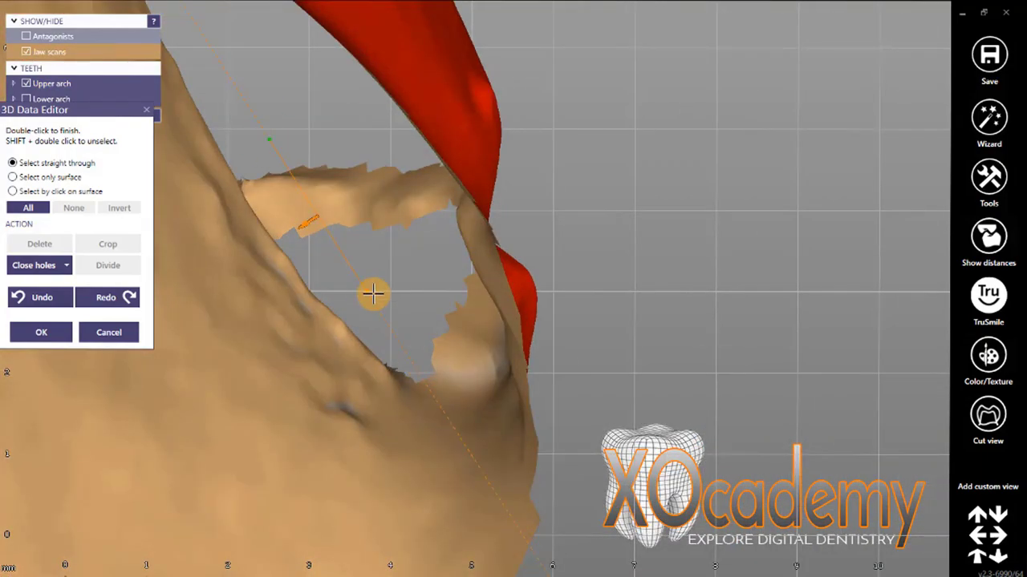
pyautogui.doubleClick(560, 215)
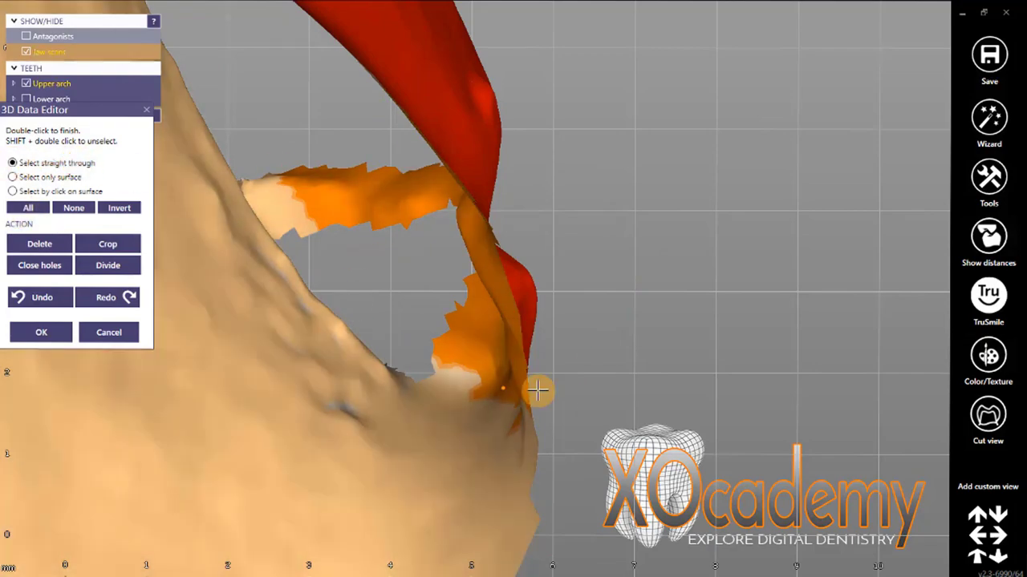
pyautogui.click(51, 251)
# Outline the thin connecting strip at the pointed flange tip and delete it to separate the tissue side from the outer shell
pyautogui.scroll(-5, 344, 91)
pyautogui.moveTo(344, 92)
pyautogui.mouseDown(button='right')
pyautogui.moveTo(309, 233)
pyautogui.moveTo(478, 337)
pyautogui.moveTo(511, 252)
pyautogui.moveTo(633, 284)
pyautogui.mouseUp(button='right')
pyautogui.scroll(-3, 478, 337)
pyautogui.scroll(5, 478, 336)
pyautogui.click(717, 295)
pyautogui.click(756, 318)
pyautogui.click(814, 245)
pyautogui.doubleClick(665, 238)
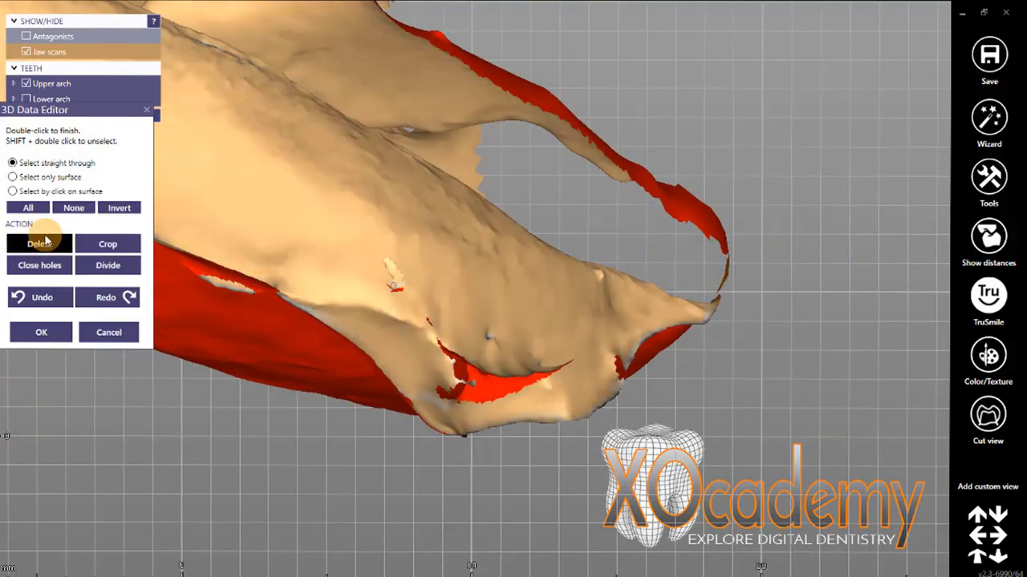
pyautogui.click(46, 240)
# Select the whole tissue-side component by its surface and crop the scan to that selection
pyautogui.scroll(-5, 291, 187)
pyautogui.moveTo(291, 188); pyautogui.dragTo(630, 273, button='right')
pyautogui.scroll(3, 509, 316)
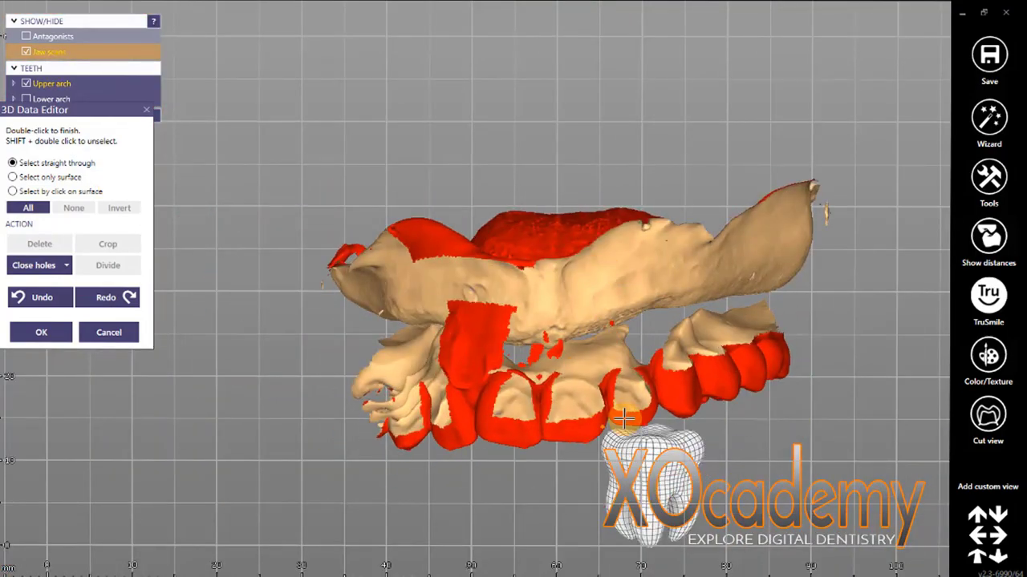
pyautogui.click(644, 262)
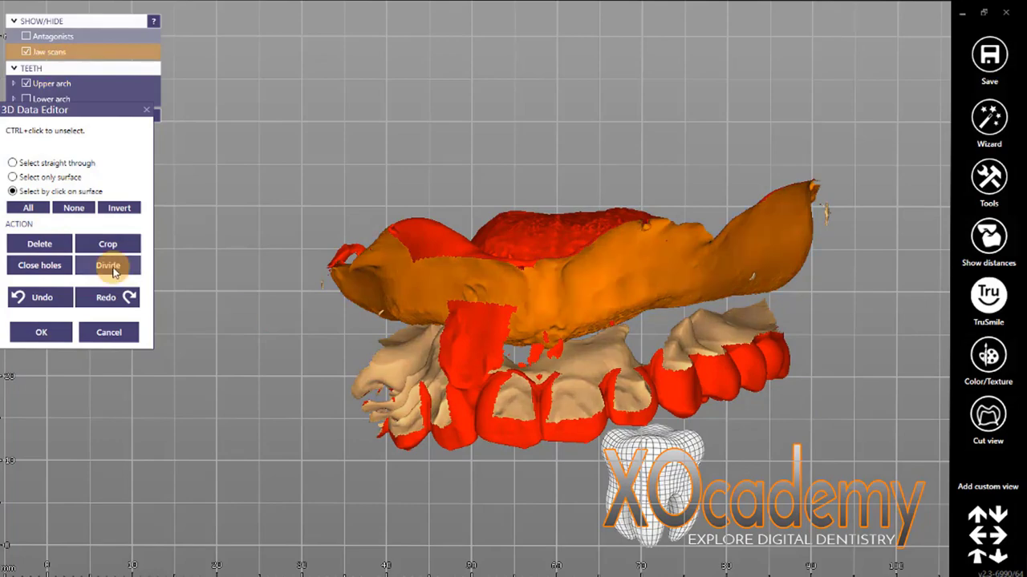
pyautogui.click(107, 244)
# Delete the leftover hooked flap on the flange border with straight-through selection and accept the mesh edits
pyautogui.moveTo(361, 294); pyautogui.dragTo(610, 179, button='right')
pyautogui.scroll(-4, 609, 179)
pyautogui.scroll(4, 650, 216)
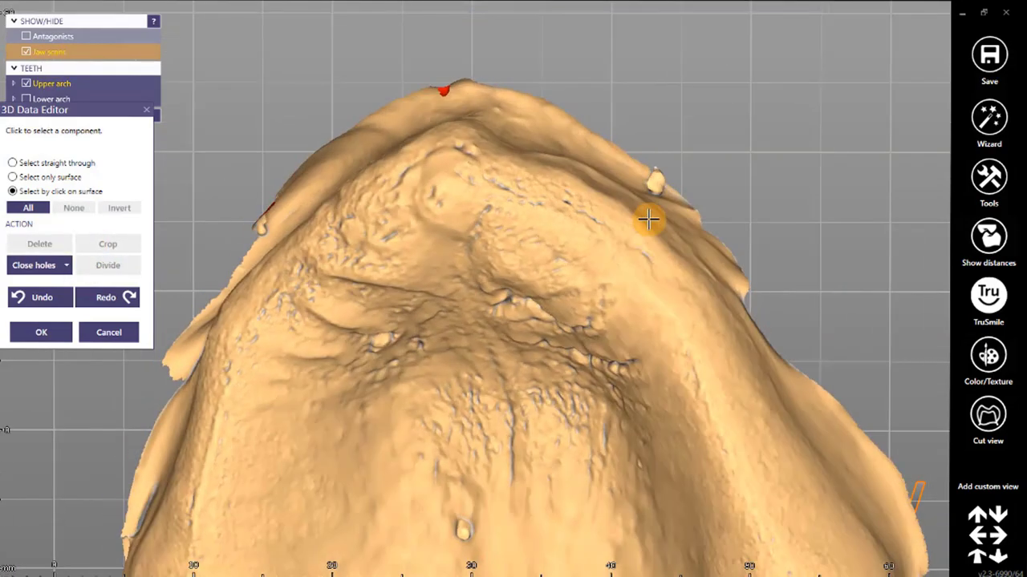
pyautogui.scroll(6, 449, 90)
pyautogui.moveTo(386, 90); pyautogui.dragTo(438, 251, button='right')
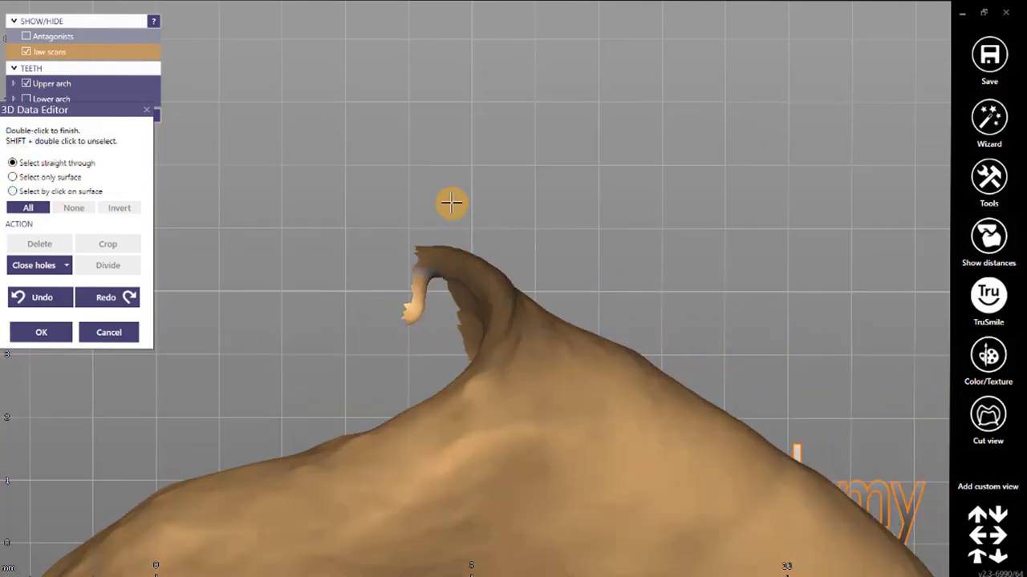
pyautogui.doubleClick(448, 202)
pyautogui.click(39, 244)
pyautogui.scroll(-10, 582, 465)
pyautogui.moveTo(583, 465); pyautogui.dragTo(487, 311, button='middle')
pyautogui.moveTo(487, 311); pyautogui.dragTo(454, 356, button='right')
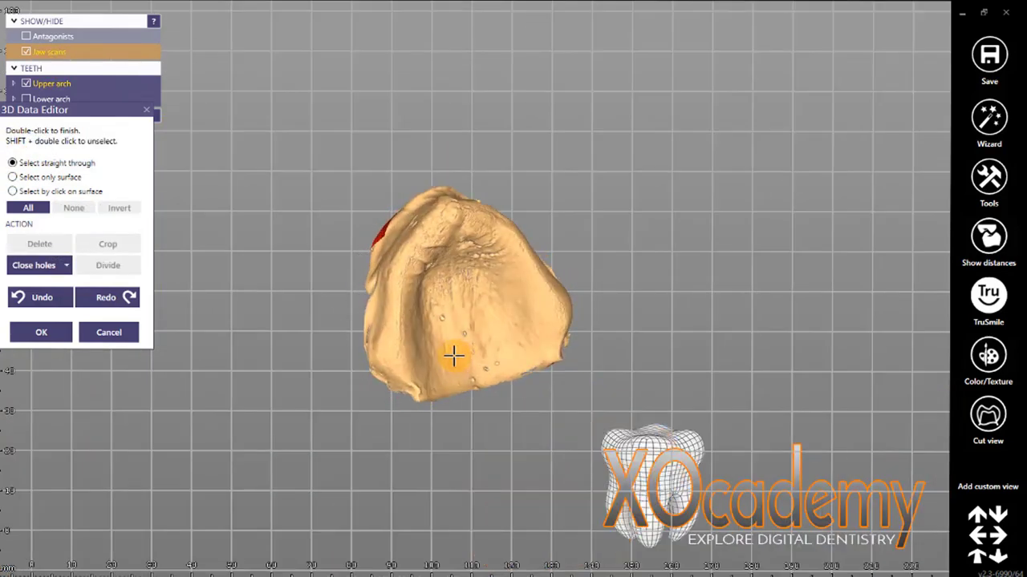
pyautogui.click(42, 334)
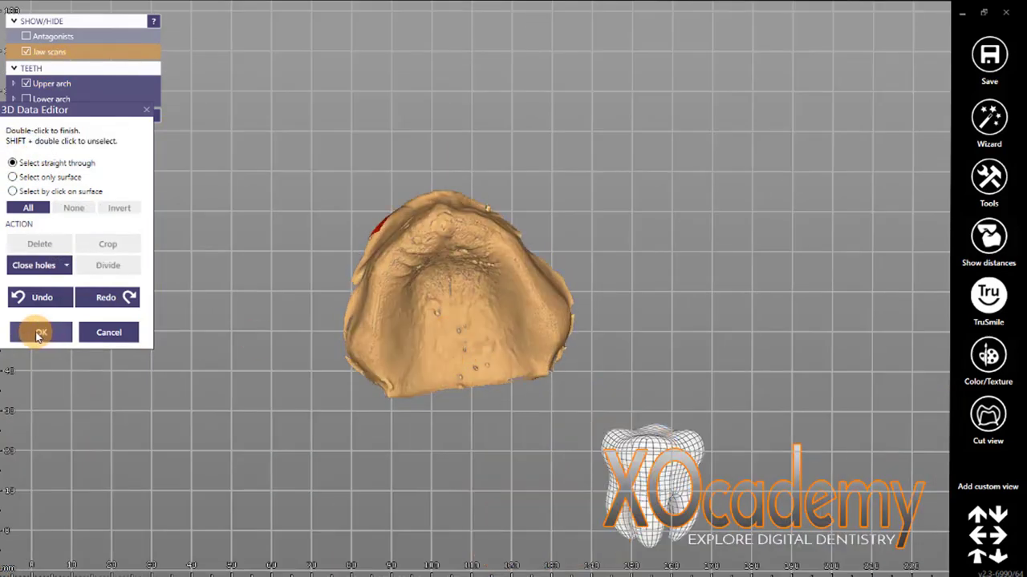
# Show the antagonist scan beneath the trimmed upper scan and view both from the front
pyautogui.moveTo(474, 264); pyautogui.dragTo(475, 195, button='right')
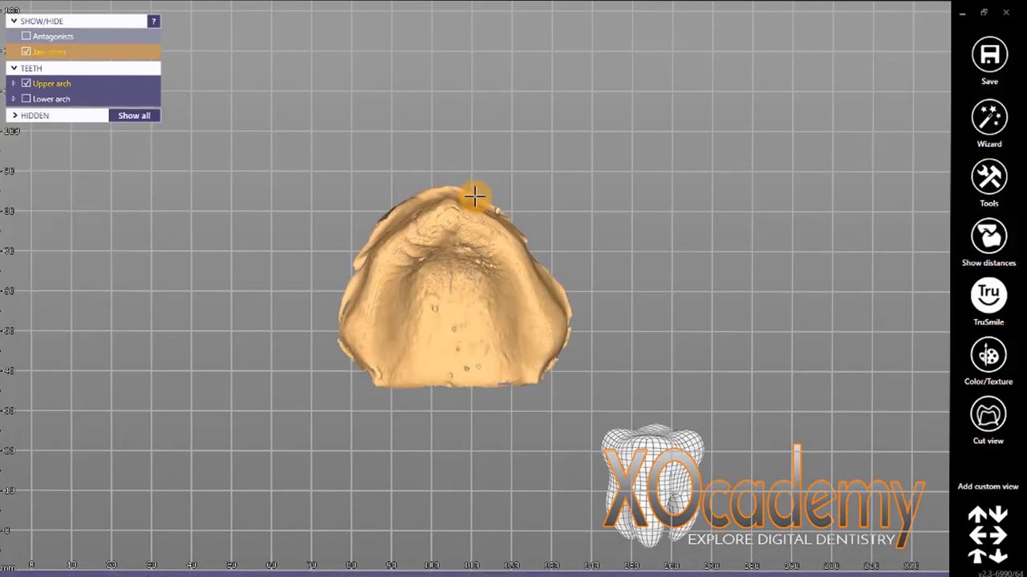
pyautogui.scroll(5, 543, 198)
pyautogui.moveTo(649, 339); pyautogui.dragTo(617, 402, button='right')
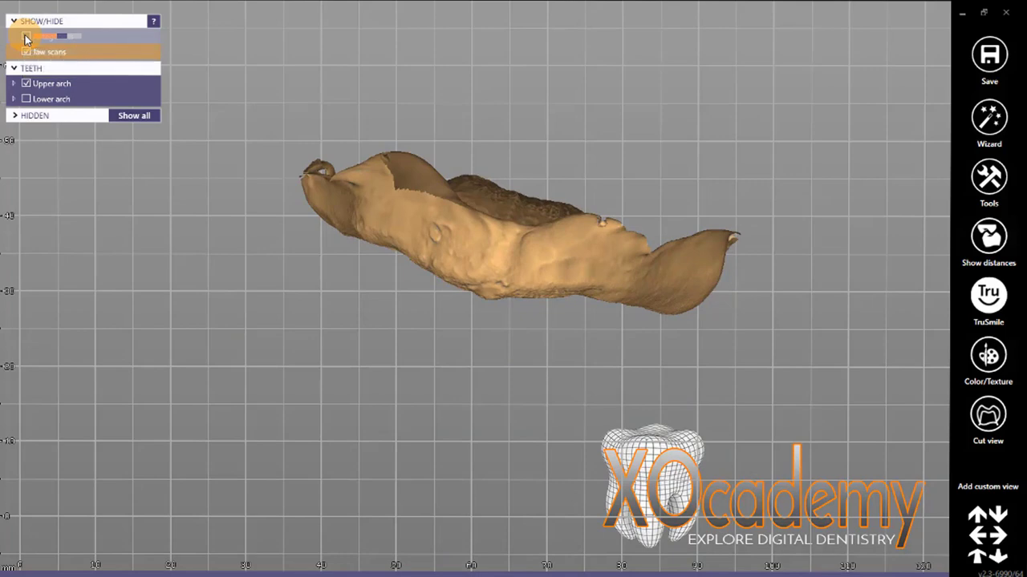
pyautogui.click(26, 36)
pyautogui.moveTo(705, 394); pyautogui.dragTo(449, 371, button='right')
pyautogui.scroll(1, 534, 412)
pyautogui.moveTo(532, 411); pyautogui.dragTo(511, 327, button='right')
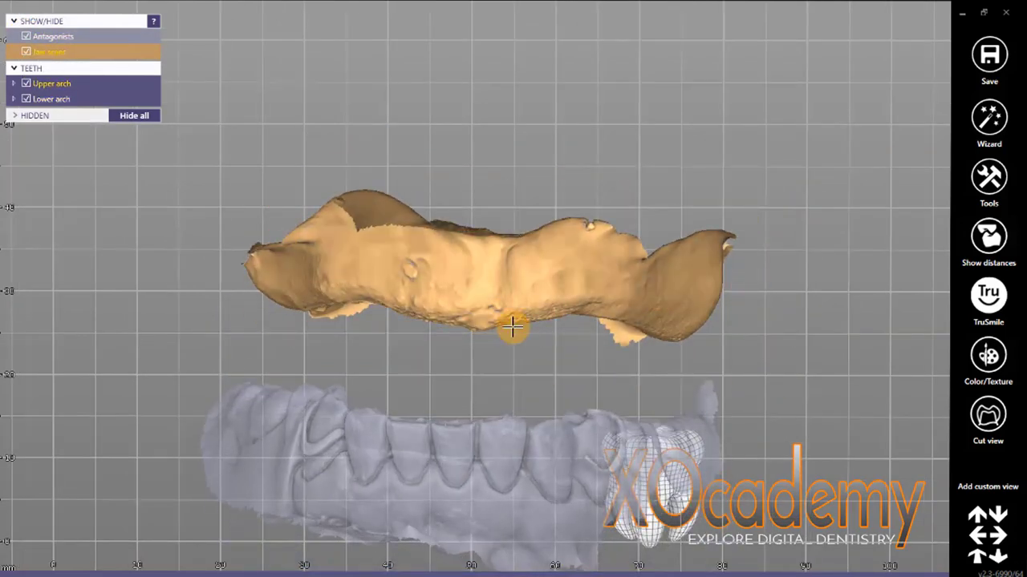
# Load maxillary.ply as a generic visualization mesh with Add/Remove Mesh and accept it
pyautogui.click(989, 177)
pyautogui.click(770, 451)
pyautogui.click(85, 168)
pyautogui.click(69, 243)
pyautogui.click(69, 268)
pyautogui.click(245, 285)
pyautogui.doubleClick(281, 286)
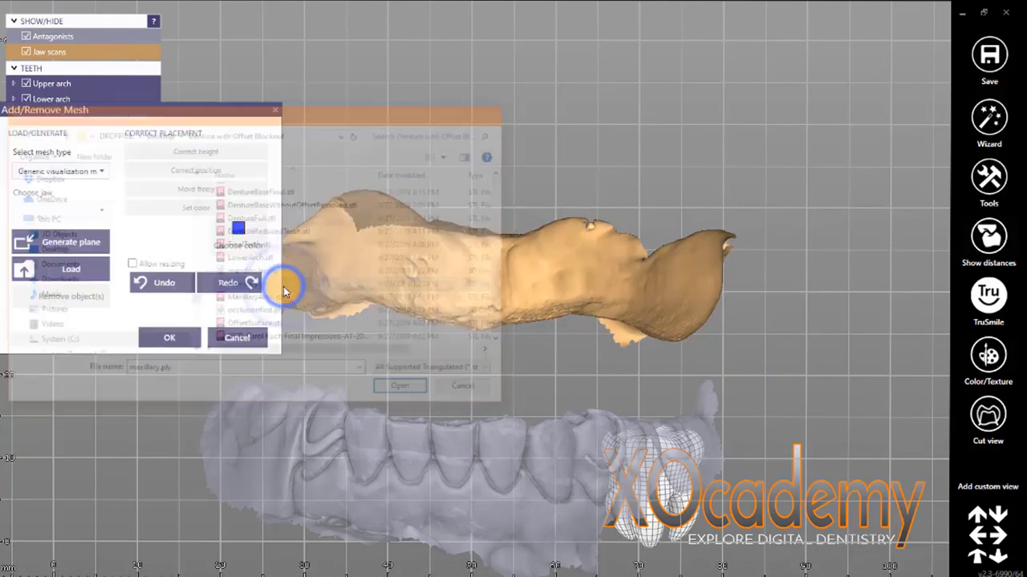
pyautogui.click(225, 245)
pyautogui.click(465, 325)
pyautogui.click(170, 342)
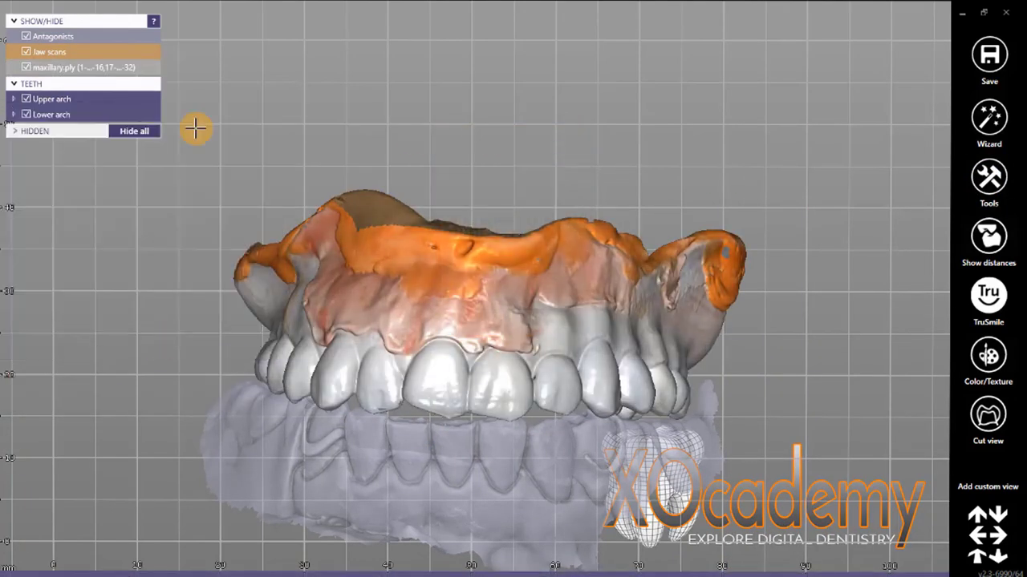
# Compare the trimmed jaw scan with the maxillary.ply mesh by switching their visibility off and on
pyautogui.moveTo(385, 94); pyautogui.dragTo(385, 160, button='right')
pyautogui.click(27, 51)
pyautogui.click(27, 67)
pyautogui.click(26, 51)
pyautogui.moveTo(272, 304); pyautogui.dragTo(273, 231, button='right')
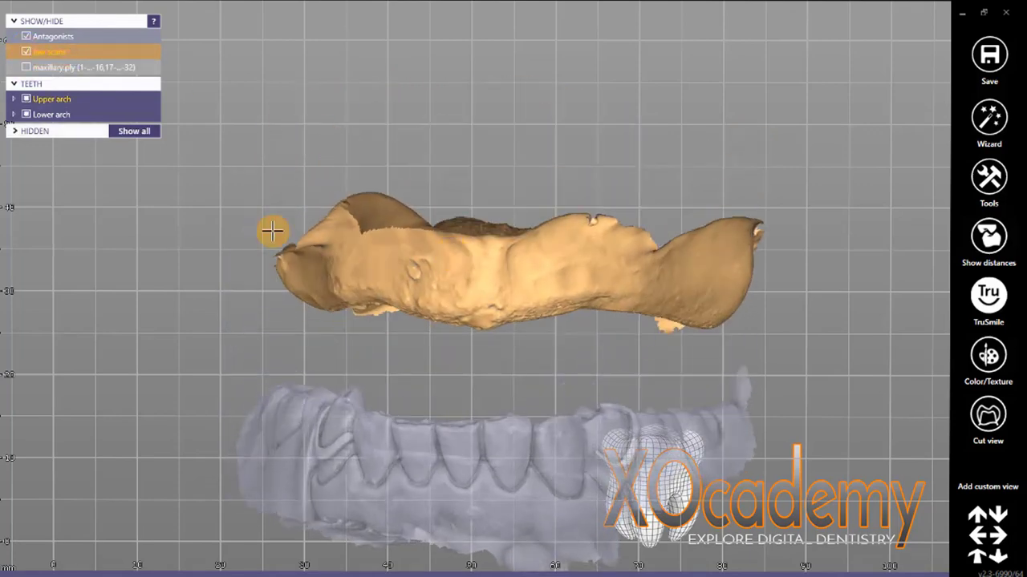
# Show maxillary.ply semi-transparently over the trimmed scan and examine its relation to the lower arch
pyautogui.click(26, 68)
pyautogui.moveTo(399, 392); pyautogui.dragTo(532, 409, button='right')
pyautogui.scroll(-5, 42, 69)
pyautogui.scroll(2, 42, 69)
pyautogui.moveTo(353, 325); pyautogui.dragTo(291, 323, button='right')
pyautogui.scroll(3, 474, 385)
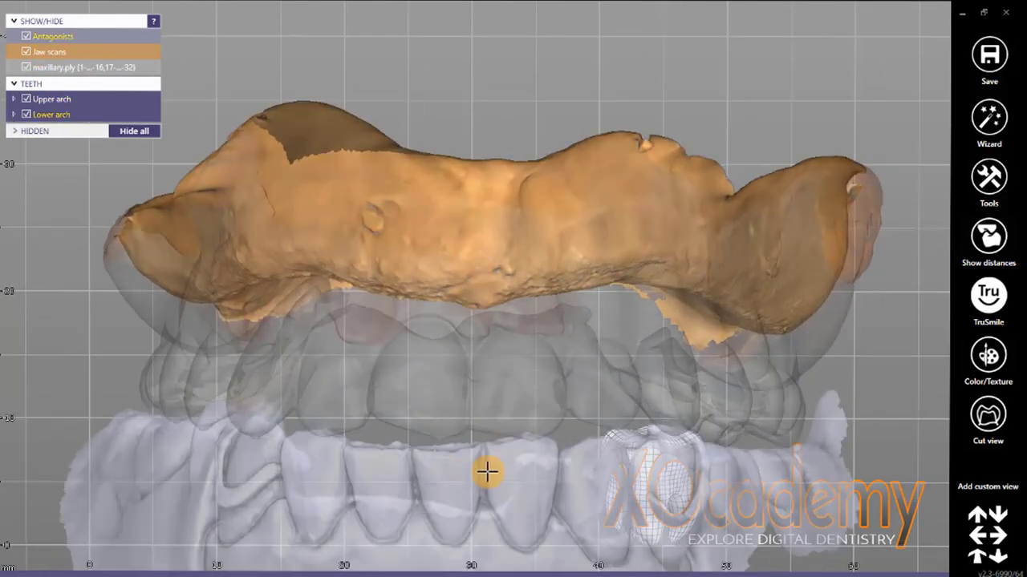
pyautogui.moveTo(466, 398); pyautogui.dragTo(500, 420, button='right')
pyautogui.scroll(-4, 500, 420)
pyautogui.moveTo(500, 419); pyautogui.dragTo(482, 290, button='middle')
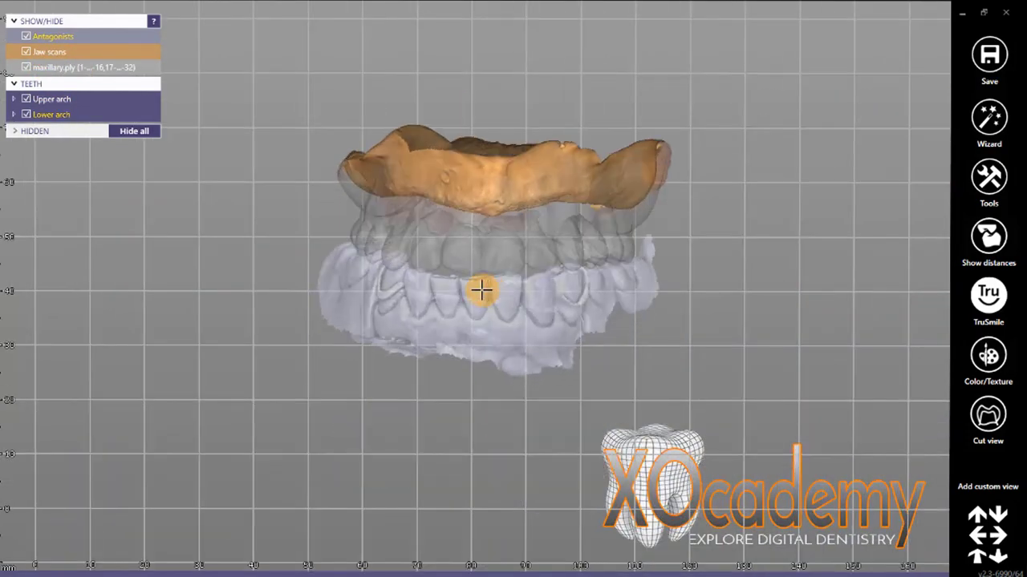
pyautogui.scroll(3, 248, 252)
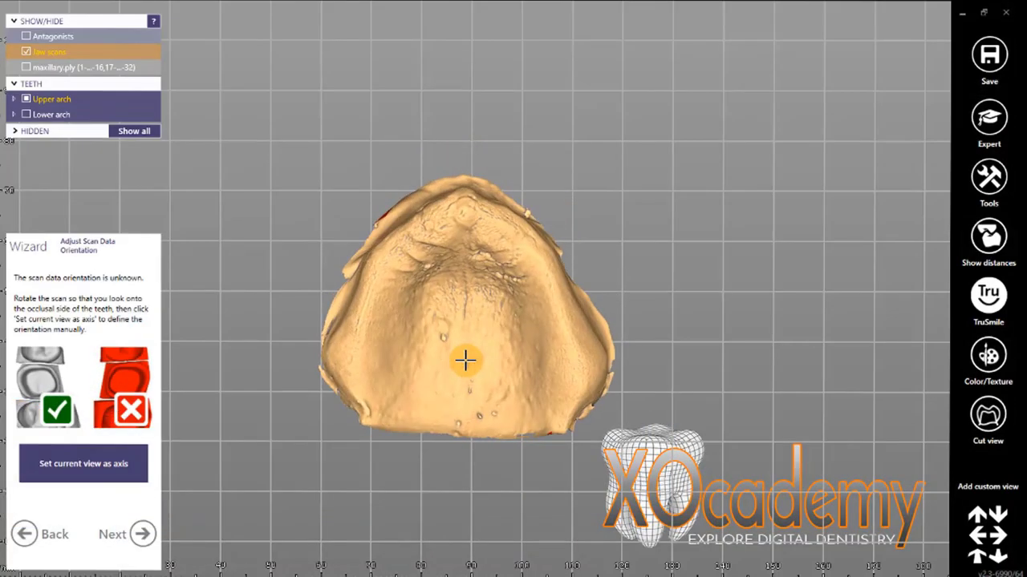
# Advance the wizard to Virtual Waxup Bottom, set the smoothing to 5% and reduce the milling diameter
pyautogui.click(143, 534)
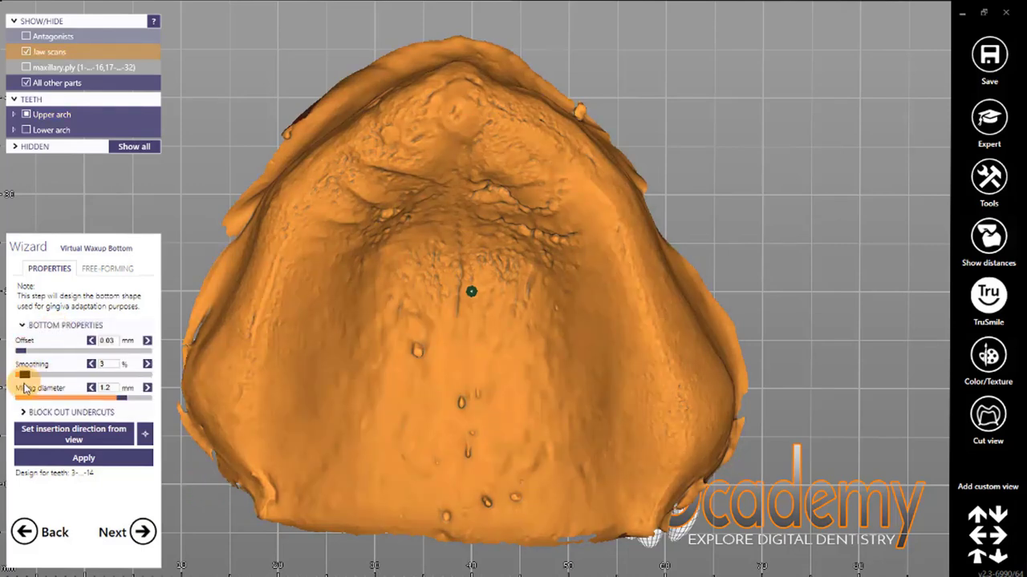
pyautogui.moveTo(24, 389); pyautogui.dragTo(27, 388)
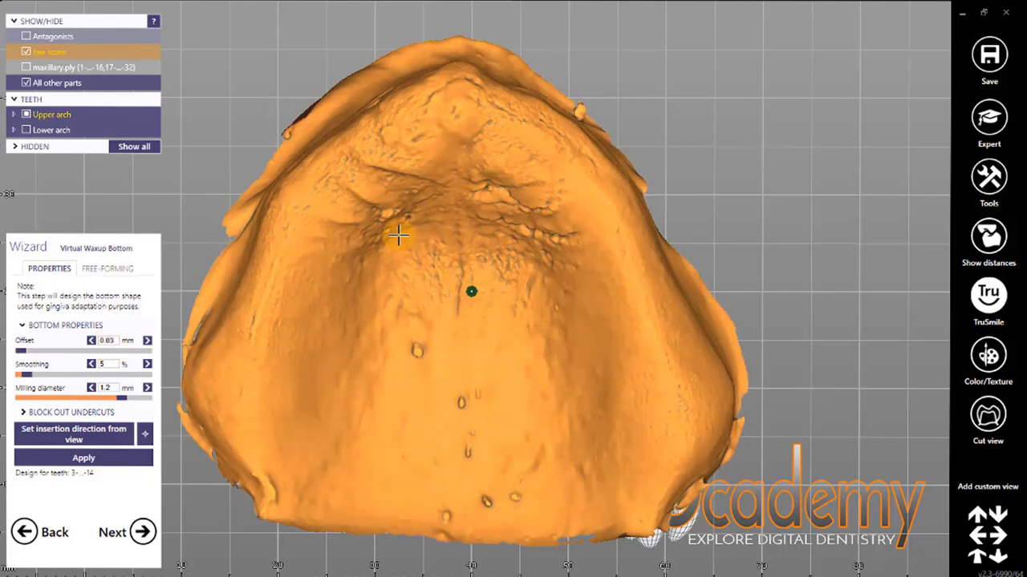
pyautogui.moveTo(121, 397); pyautogui.dragTo(86, 398)
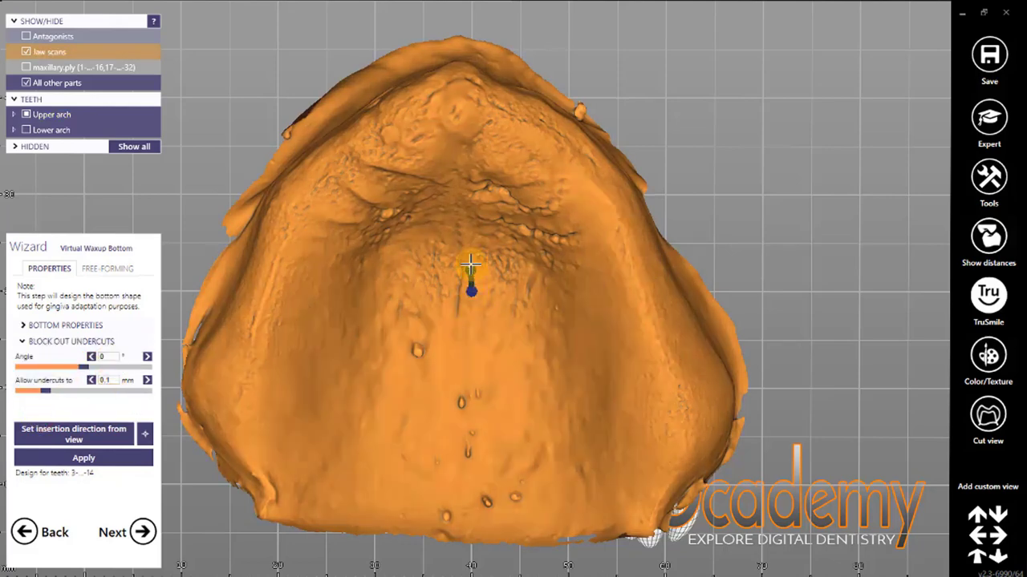
# Adjust the insertion direction arrow over the palate and set the insertion direction from the occlusal view
pyautogui.moveTo(471, 291)
pyautogui.mouseDown()
pyautogui.moveTo(435, 348)
pyautogui.moveTo(414, 318)
pyautogui.moveTo(422, 263)
pyautogui.mouseUp()
pyautogui.moveTo(578, 230)
pyautogui.mouseDown(button='right')
pyautogui.moveTo(564, 287)
pyautogui.moveTo(589, 285)
pyautogui.mouseUp(button='right')
pyautogui.moveTo(352, 291)
pyautogui.mouseDown()
pyautogui.moveTo(498, 346)
pyautogui.moveTo(535, 265)
pyautogui.mouseUp()
pyautogui.scroll(5, 451, 292)
pyautogui.scroll(-5, 452, 292)
pyautogui.moveTo(552, 328); pyautogui.dragTo(553, 329, button='right')
pyautogui.moveTo(589, 315)
pyautogui.mouseDown()
pyautogui.moveTo(479, 289)
pyautogui.moveTo(454, 305)
pyautogui.mouseUp()
pyautogui.moveTo(454, 304); pyautogui.dragTo(489, 361, button='right')
pyautogui.click(54, 443)
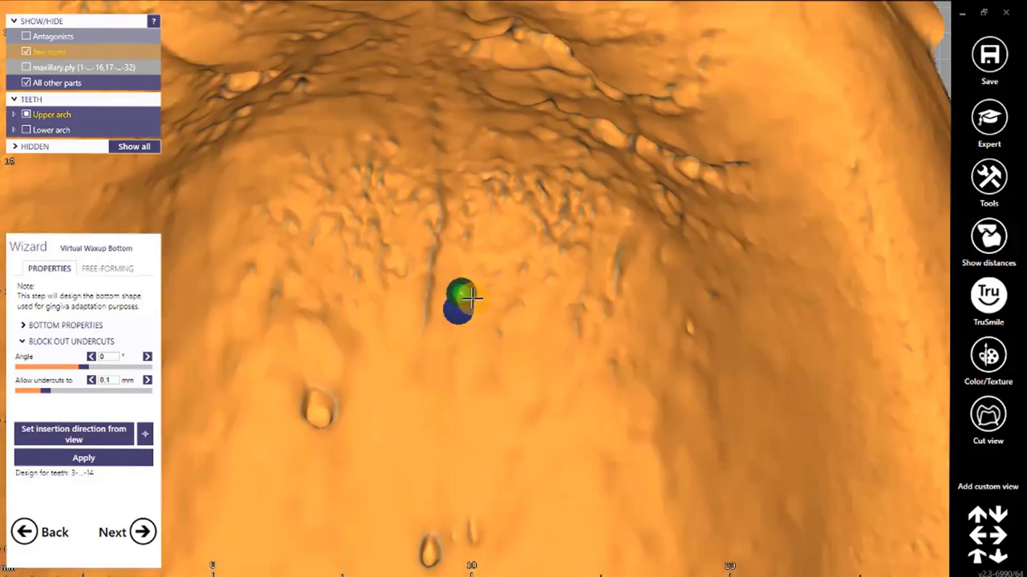
# Generate the virtual waxup bottom for teeth 3-14 and continue to tooth model placement
pyautogui.click(144, 348)
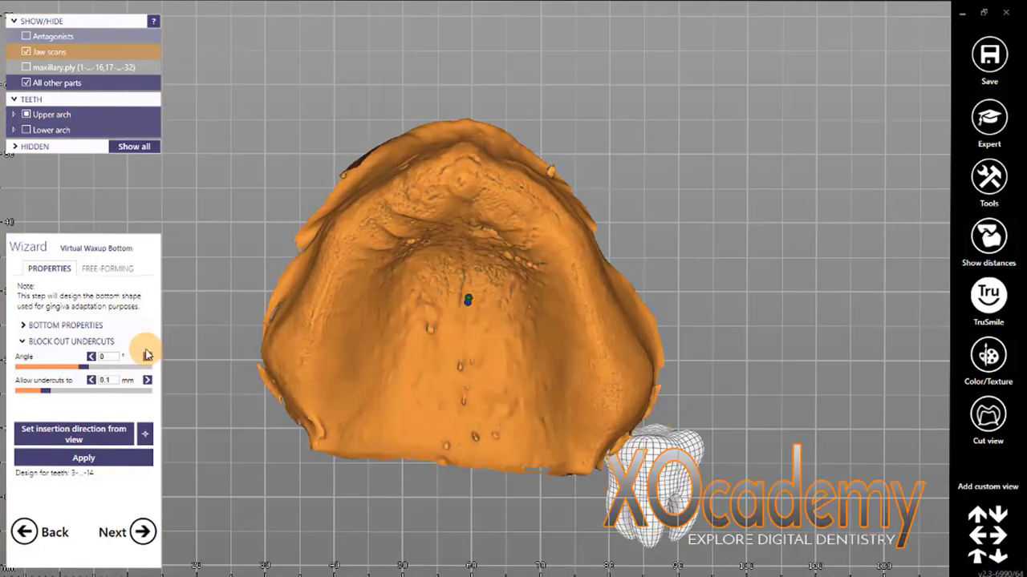
pyautogui.click(114, 459)
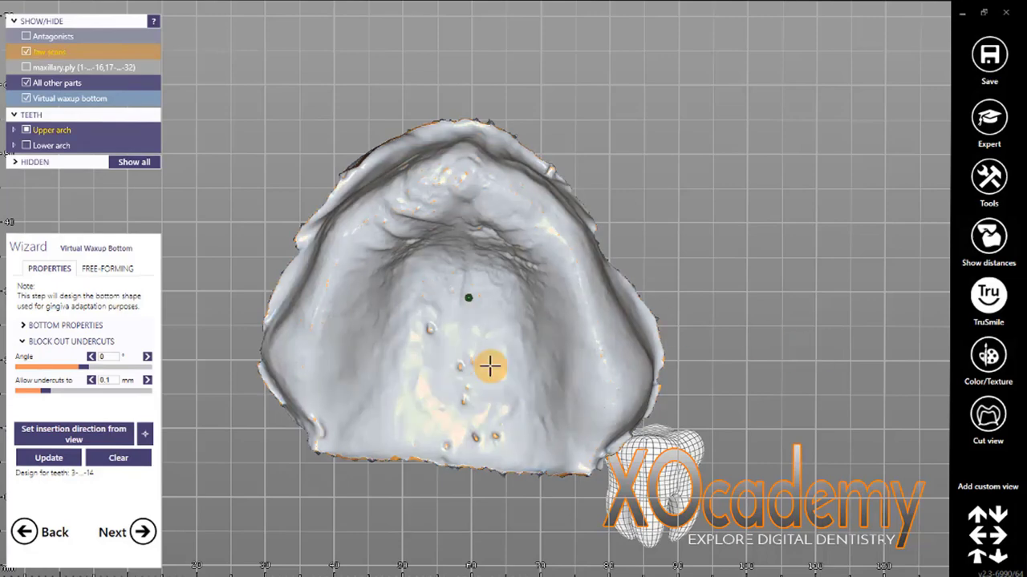
pyautogui.click(143, 533)
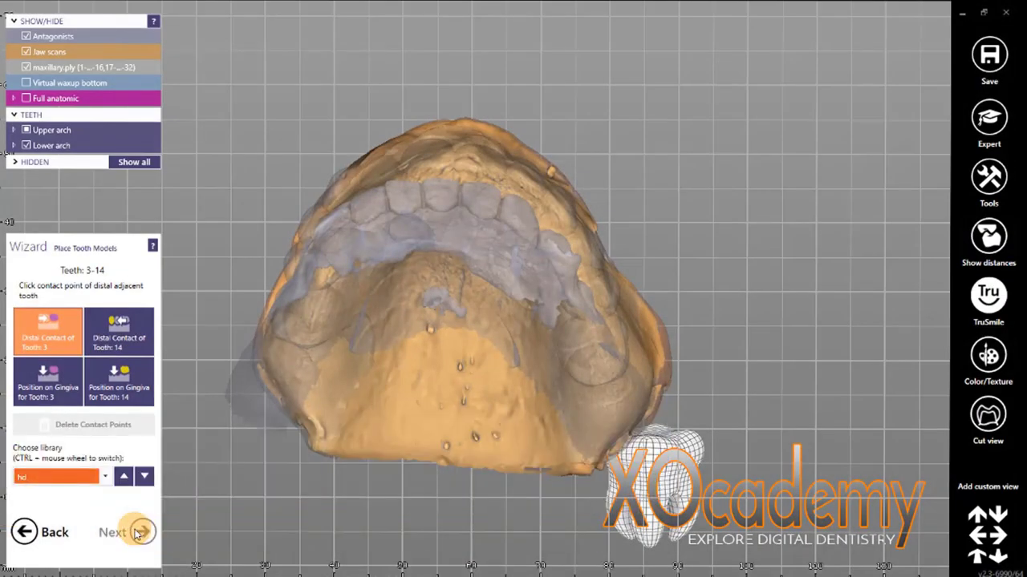
# Place the tooth arch by marking the gingiva positions for tooth 3 and tooth 14 on the ridges
pyautogui.moveTo(249, 396); pyautogui.dragTo(364, 398, button='right')
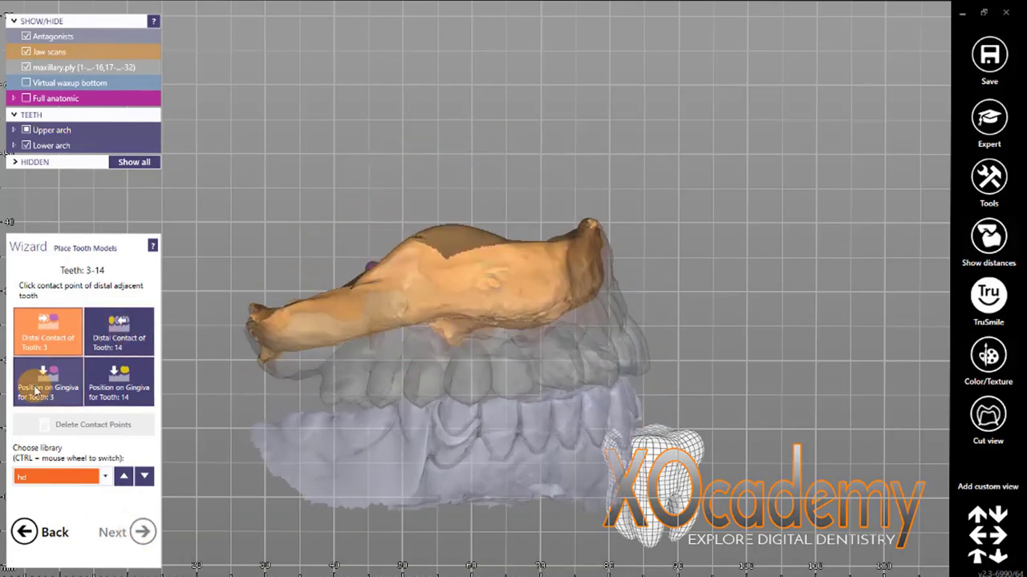
pyautogui.click(36, 393)
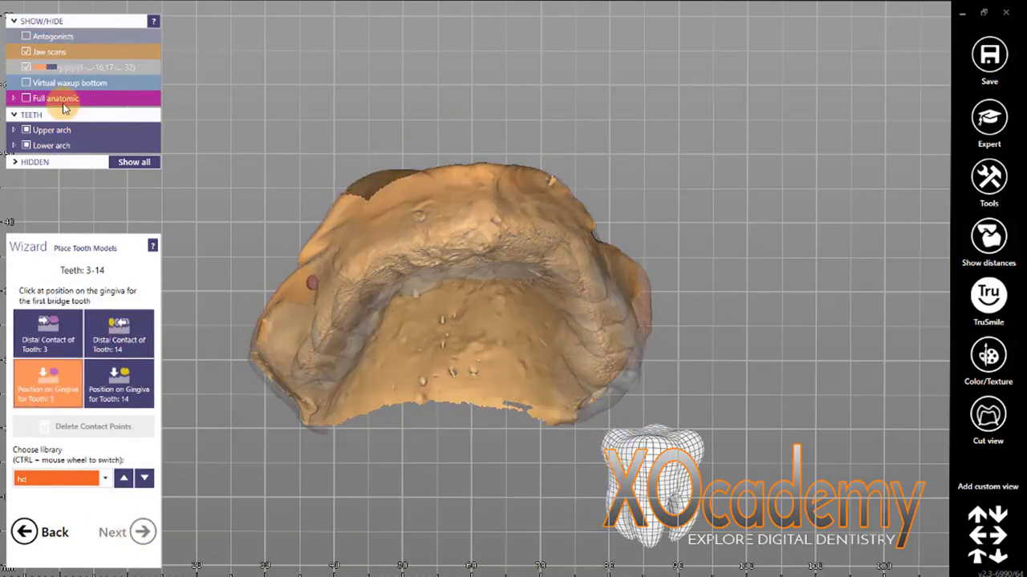
pyautogui.click(328, 289)
pyautogui.click(586, 363)
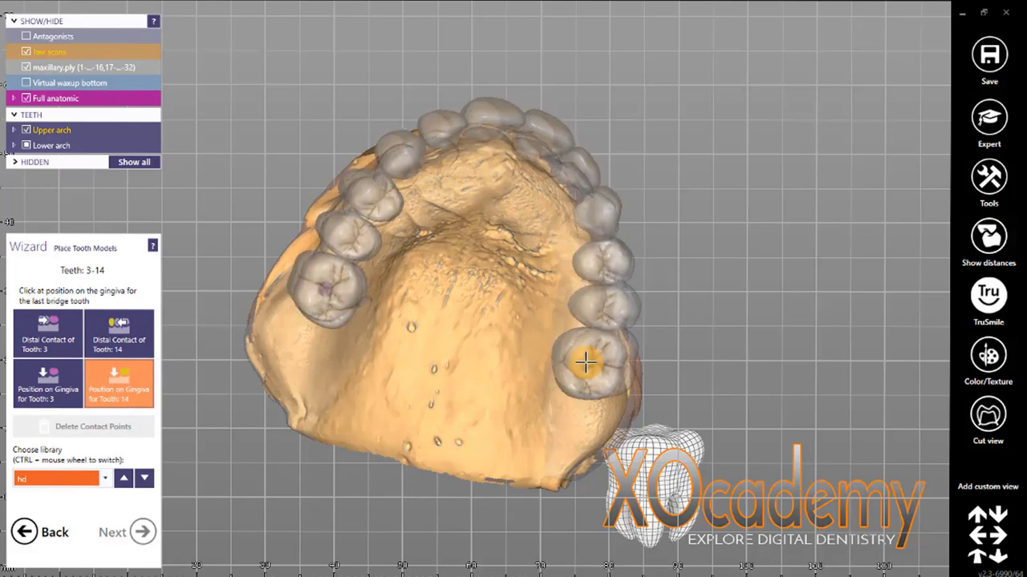
# Try the pritiR tooth library on the placed teeth 3-14
pyautogui.moveTo(409, 341); pyautogui.dragTo(360, 390, button='right')
pyautogui.click(105, 471)
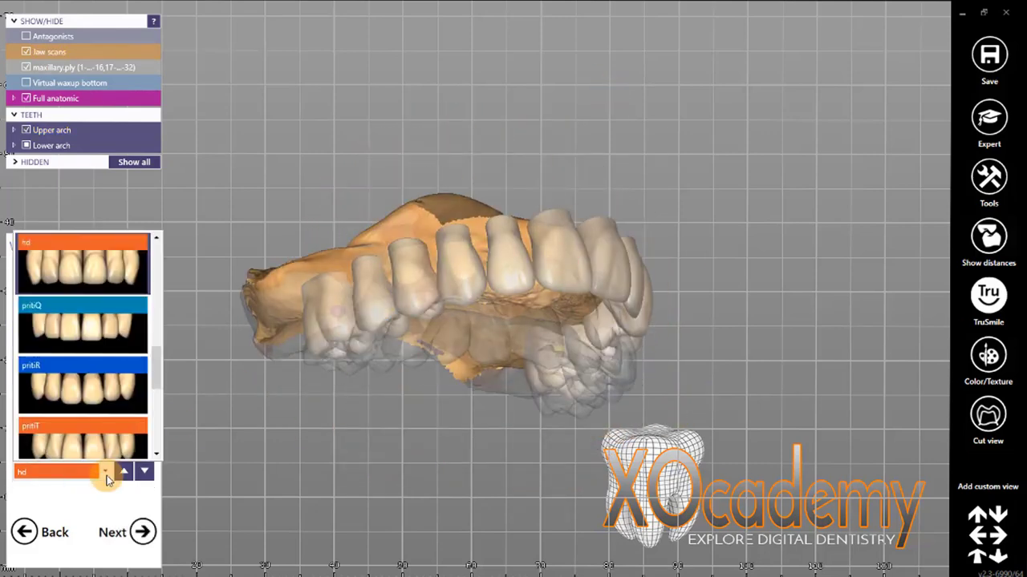
pyautogui.scroll(-5, 87, 374)
pyautogui.scroll(5, 83, 385)
pyautogui.click(80, 393)
pyautogui.moveTo(438, 389); pyautogui.dragTo(359, 360, button='right')
# Choose the hd tooth library for teeth 3-14 and view the setup from the front
pyautogui.click(105, 472)
pyautogui.scroll(-5, 137, 398)
pyautogui.scroll(5, 133, 385)
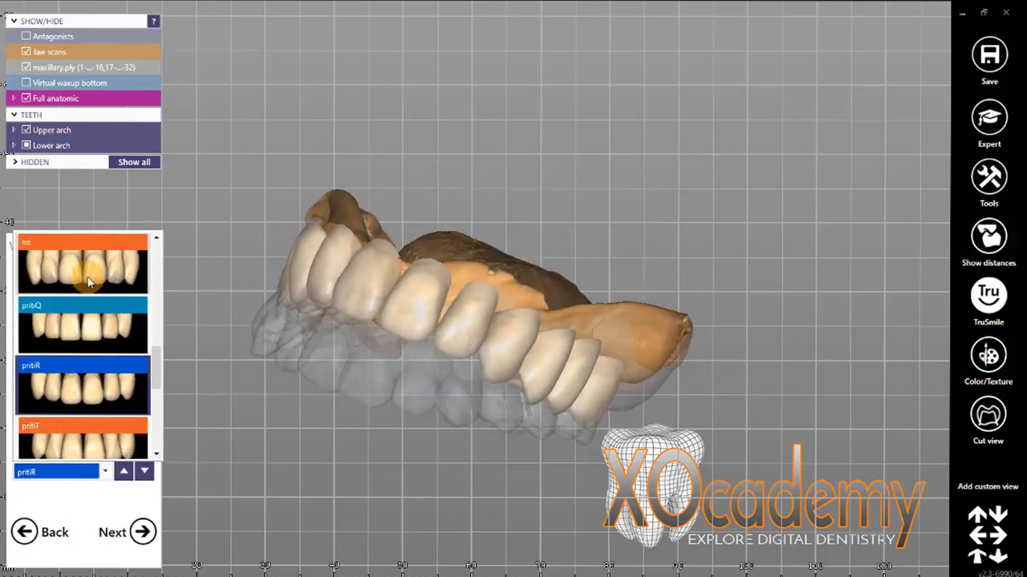
pyautogui.click(88, 281)
pyautogui.moveTo(303, 433); pyautogui.dragTo(396, 477, button='right')
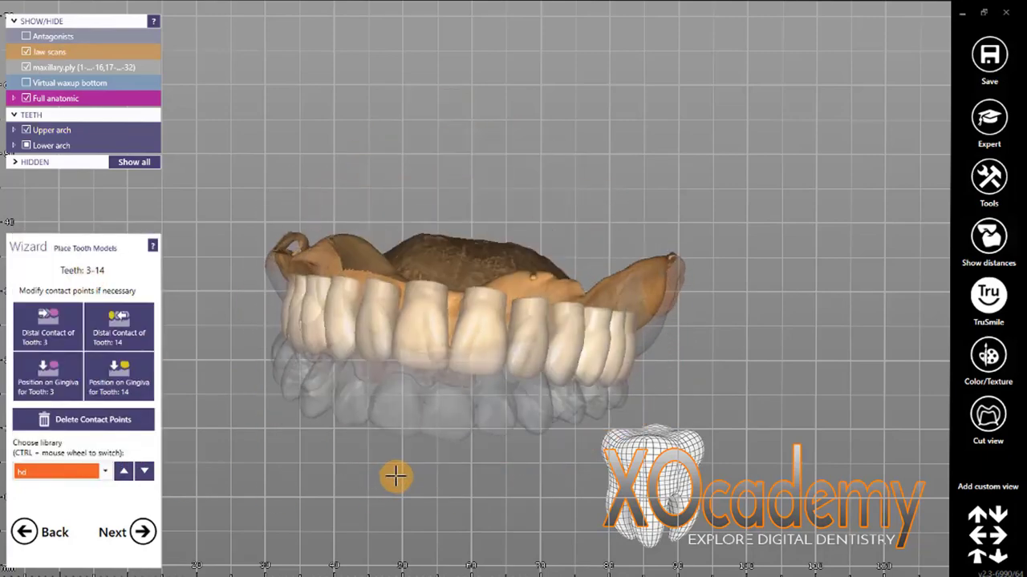
# Continue to tooth placement and show the antagonist jaw beneath teeth 3-14
pyautogui.click(143, 534)
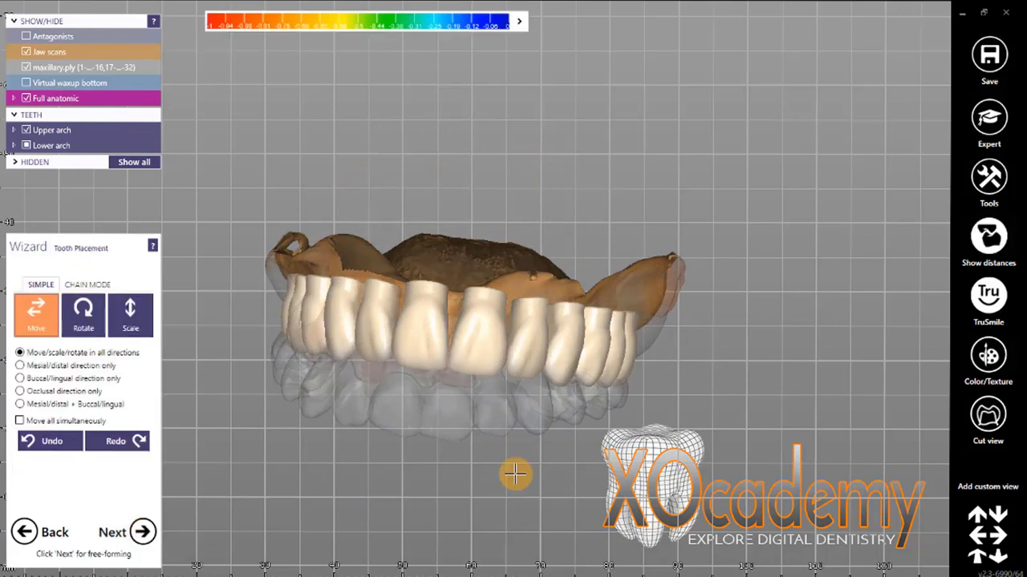
pyautogui.click(26, 37)
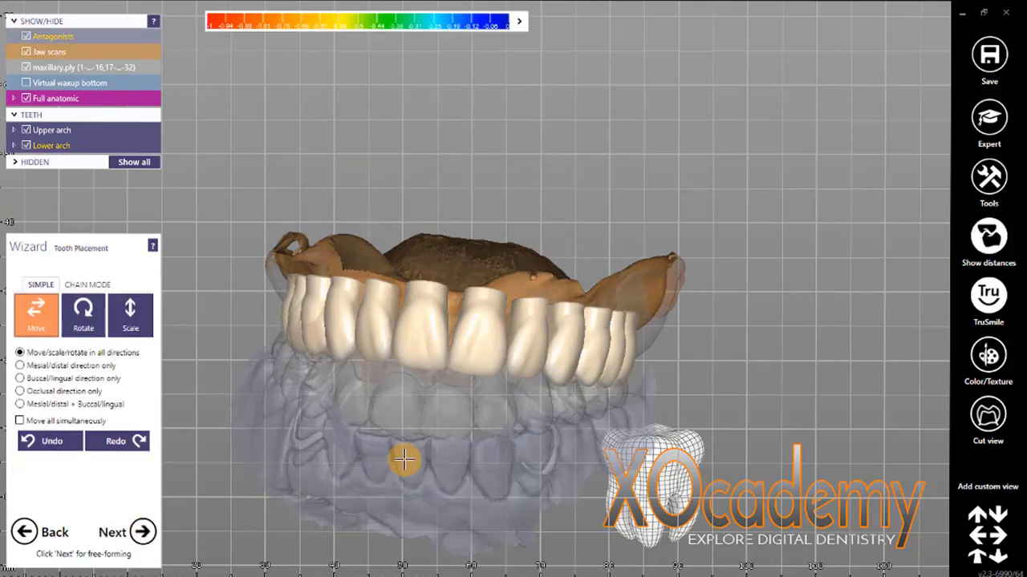
pyautogui.moveTo(283, 296); pyautogui.dragTo(443, 340, button='right')
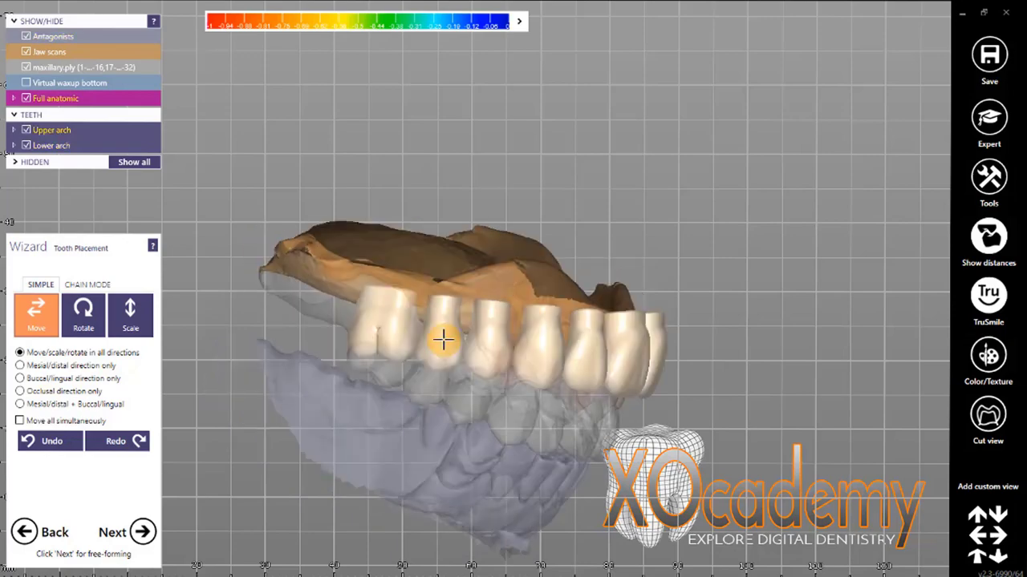
pyautogui.moveTo(505, 412); pyautogui.dragTo(557, 460, button='right')
# Lower the tooth arch onto the antagonist in chain mode, setting the posterior ends on both sides
pyautogui.click(78, 285)
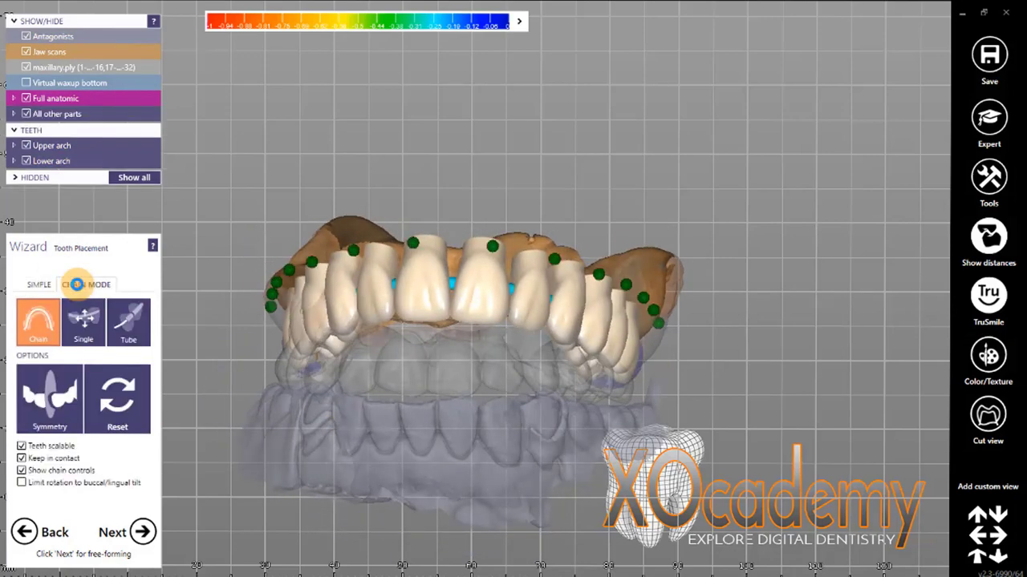
pyautogui.moveTo(256, 357); pyautogui.dragTo(375, 392, button='right')
pyautogui.moveTo(392, 357); pyautogui.dragTo(385, 388)
pyautogui.moveTo(362, 377); pyautogui.dragTo(392, 322, button='right')
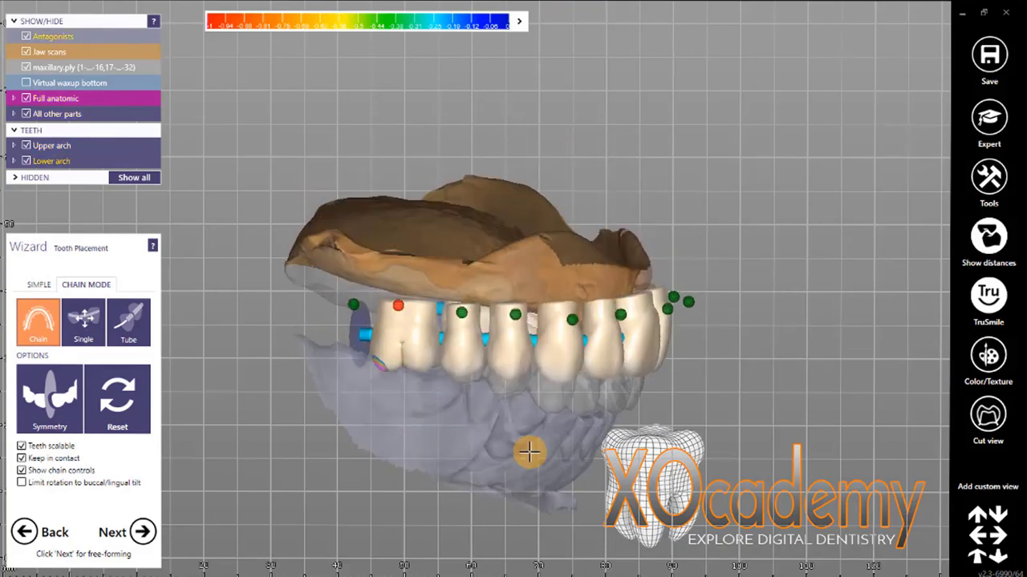
pyautogui.moveTo(562, 443); pyautogui.dragTo(454, 376, button='right')
pyautogui.moveTo(613, 307); pyautogui.dragTo(561, 367, button='right')
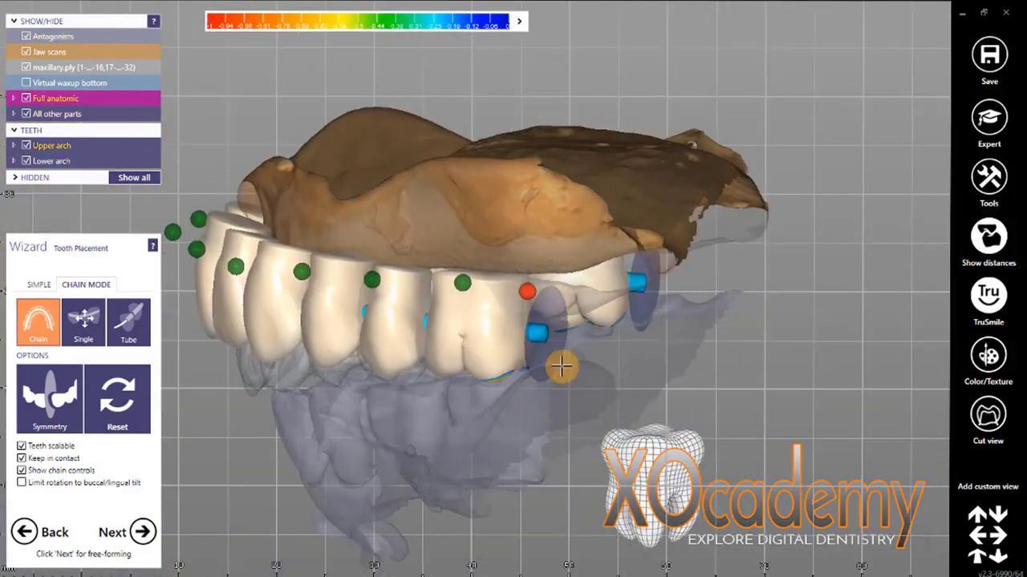
pyautogui.moveTo(550, 324); pyautogui.dragTo(363, 315, button='right')
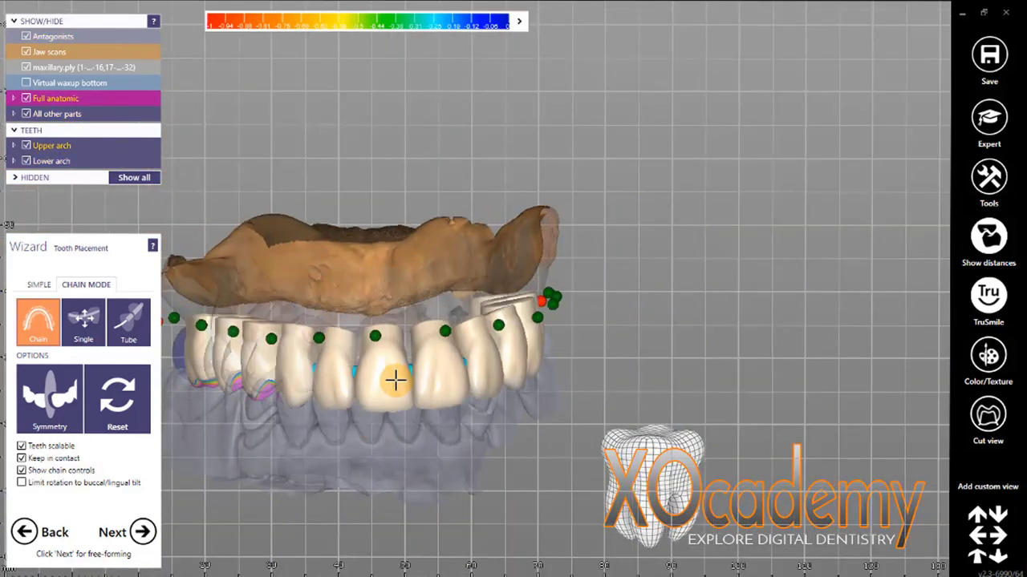
pyautogui.moveTo(395, 381); pyautogui.dragTo(429, 237, button='right')
pyautogui.moveTo(440, 293); pyautogui.dragTo(415, 353, button='right')
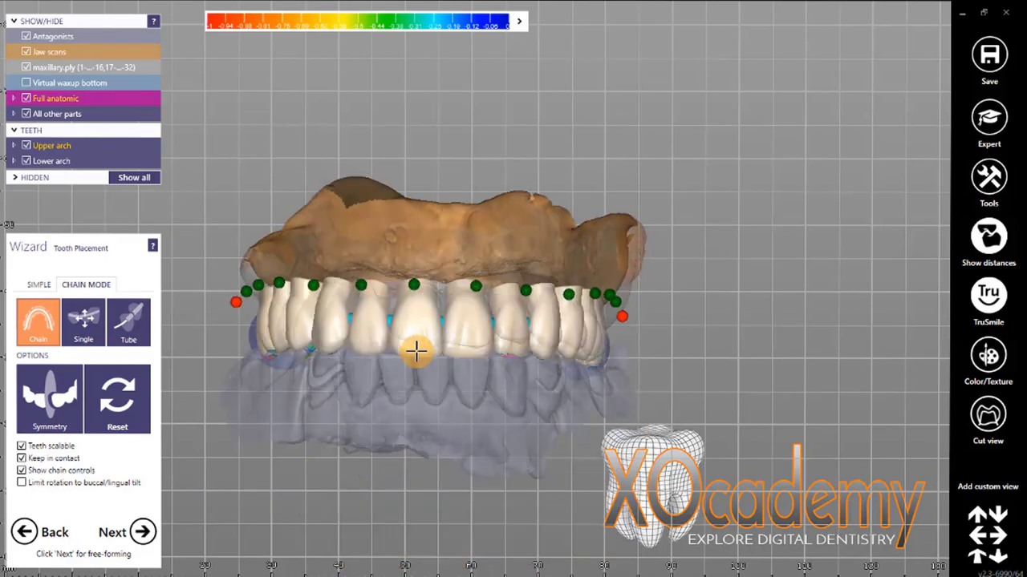
# Fix the chain control points at the central incisors to match the maxillary scan
pyautogui.scroll(6, 393, 387)
pyautogui.moveTo(392, 387); pyautogui.dragTo(333, 422, button='right')
pyautogui.scroll(5, 51, 67)
pyautogui.moveTo(429, 465); pyautogui.dragTo(457, 233, button='right')
pyautogui.scroll(-5, 483, 175)
pyautogui.click(412, 101)
pyautogui.click(551, 104)
# Adjust the remaining chain control points so the lateral and posterior teeth follow the scanned maxillary teeth
pyautogui.moveTo(540, 341); pyautogui.dragTo(397, 333, button='right')
pyautogui.moveTo(832, 252); pyautogui.dragTo(358, 258, button='right')
pyautogui.moveTo(491, 403); pyautogui.dragTo(701, 363, button='right')
pyautogui.moveTo(562, 366)
pyautogui.mouseDown(button='right')
pyautogui.moveTo(603, 277)
pyautogui.moveTo(419, 351)
pyautogui.moveTo(615, 316)
pyautogui.moveTo(610, 234)
pyautogui.mouseUp(button='right')
pyautogui.moveTo(754, 176); pyautogui.dragTo(360, 265, button='right')
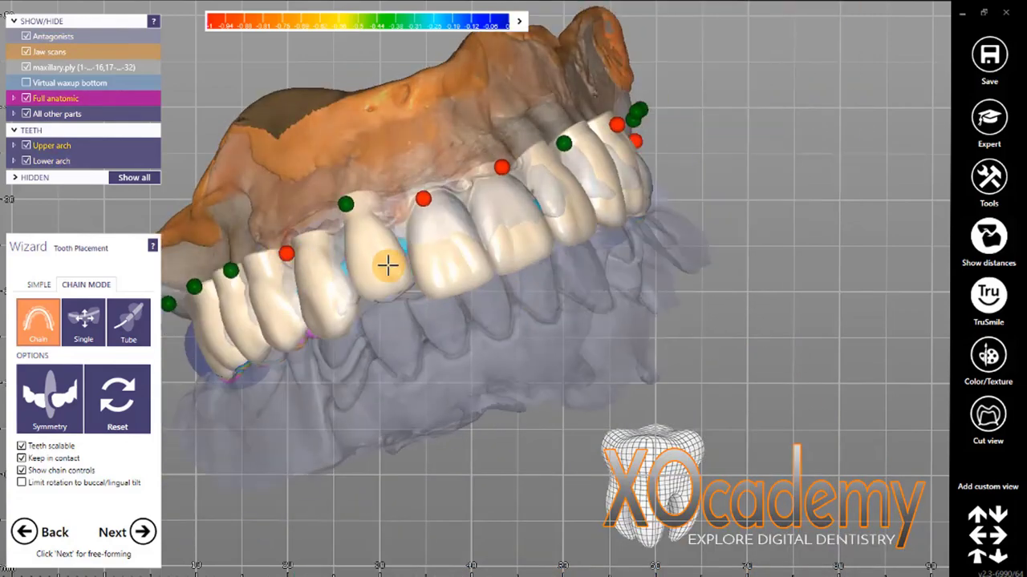
pyautogui.moveTo(479, 350)
pyautogui.mouseDown(button='right')
pyautogui.moveTo(557, 305)
pyautogui.moveTo(401, 167)
pyautogui.moveTo(709, 191)
pyautogui.moveTo(264, 169)
pyautogui.moveTo(651, 252)
pyautogui.moveTo(622, 199)
pyautogui.moveTo(644, 324)
pyautogui.moveTo(618, 220)
pyautogui.moveTo(591, 349)
pyautogui.moveTo(514, 285)
pyautogui.moveTo(525, 291)
pyautogui.moveTo(596, 169)
pyautogui.mouseUp(button='right')
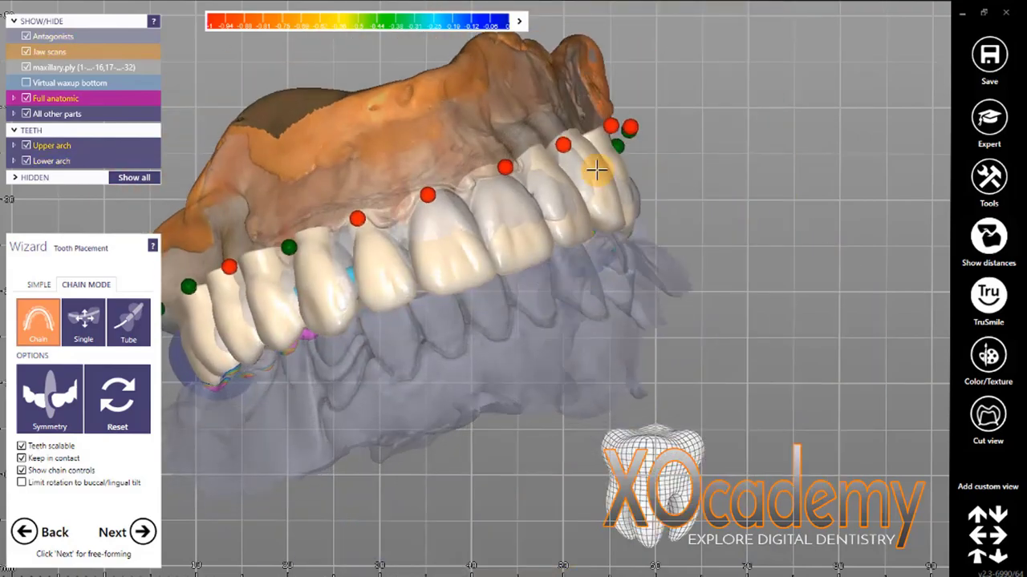
pyautogui.moveTo(465, 213)
pyautogui.mouseDown(button='right')
pyautogui.moveTo(404, 367)
pyautogui.moveTo(355, 360)
pyautogui.moveTo(348, 344)
pyautogui.moveTo(404, 455)
pyautogui.moveTo(515, 372)
pyautogui.mouseUp(button='right')
pyautogui.moveTo(362, 376)
pyautogui.mouseDown(button='right')
pyautogui.moveTo(313, 290)
pyautogui.moveTo(321, 362)
pyautogui.moveTo(412, 346)
pyautogui.moveTo(344, 183)
pyautogui.moveTo(322, 354)
pyautogui.moveTo(360, 244)
pyautogui.moveTo(431, 362)
pyautogui.moveTo(401, 179)
pyautogui.moveTo(412, 291)
pyautogui.moveTo(429, 253)
pyautogui.mouseUp(button='right')
pyautogui.moveTo(365, 253)
pyautogui.mouseDown(button='right')
pyautogui.moveTo(238, 203)
pyautogui.moveTo(401, 305)
pyautogui.moveTo(355, 250)
pyautogui.moveTo(406, 365)
pyautogui.moveTo(404, 405)
pyautogui.moveTo(425, 142)
pyautogui.mouseUp(button='right')
# Fine-tune single posterior teeth in simple move mode and refine the arch in chain mode with Symmetry
pyautogui.click(38, 285)
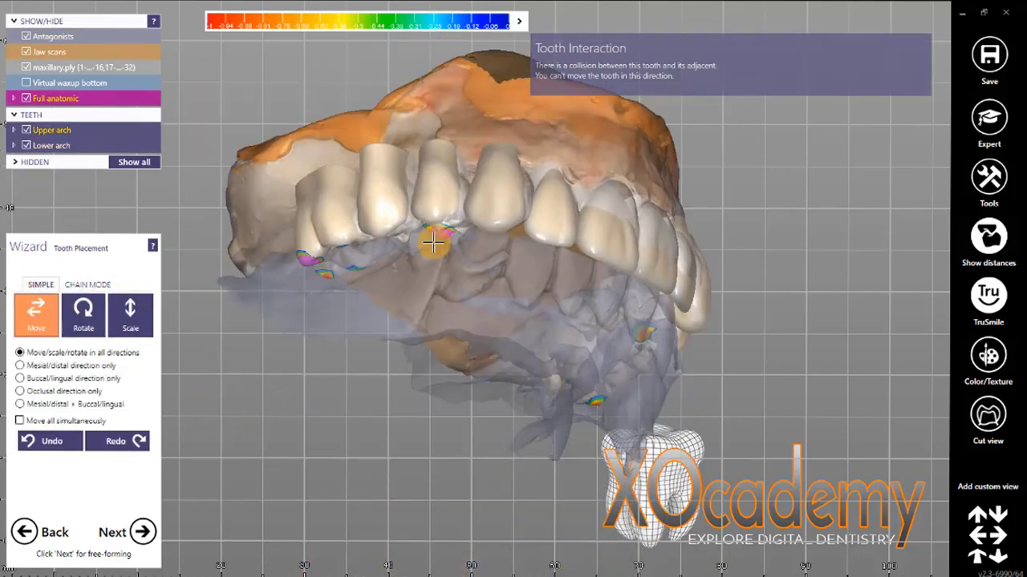
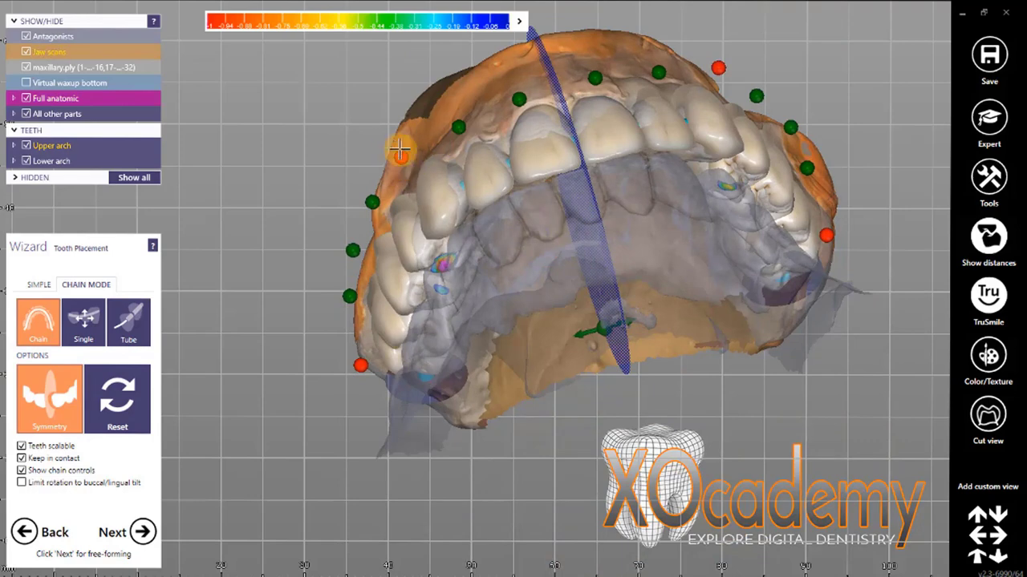
pyautogui.moveTo(436, 235); pyautogui.dragTo(556, 236, button='right')
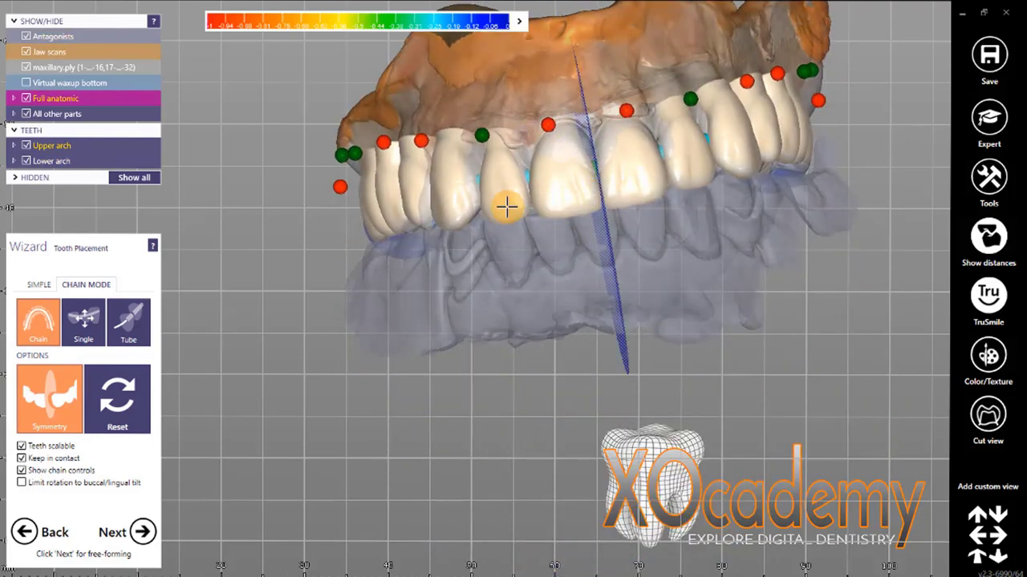
pyautogui.moveTo(504, 178); pyautogui.dragTo(658, 225, button='right')
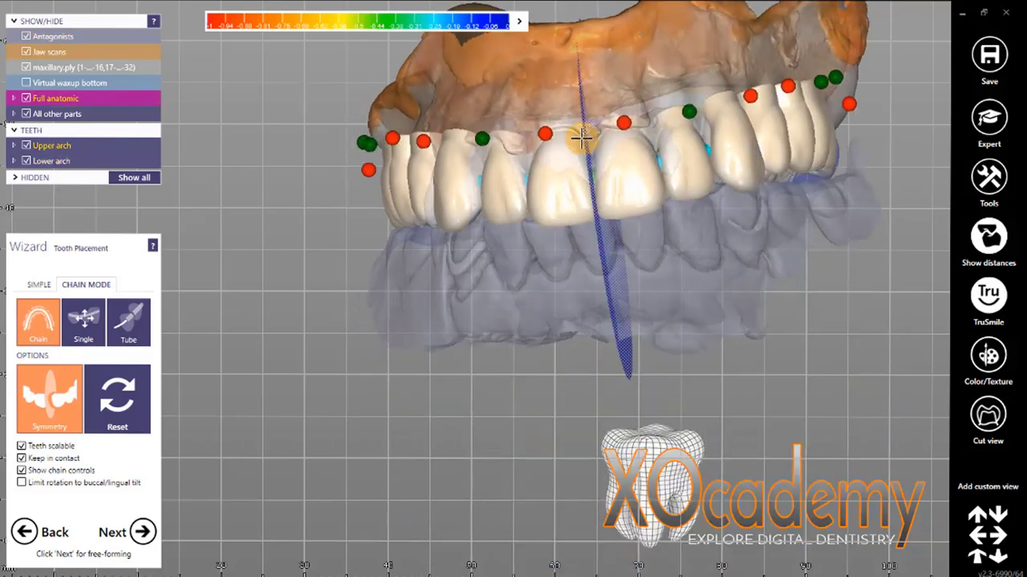
pyautogui.moveTo(512, 290); pyautogui.dragTo(568, 309, button='right')
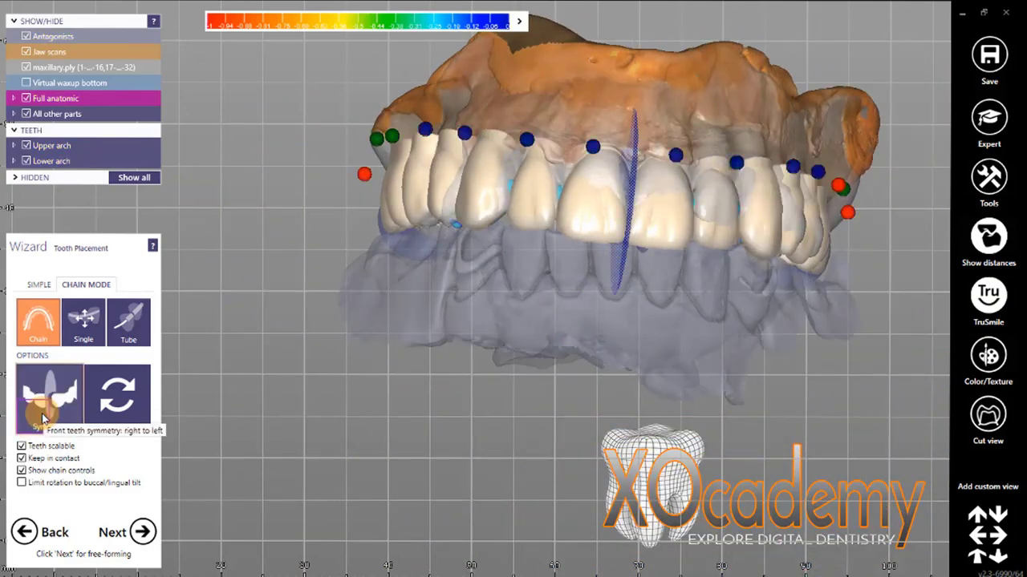
# Check the chain options for tooth scaling and buccal/lingual tilt, and continue to free-forming
pyautogui.click(22, 446)
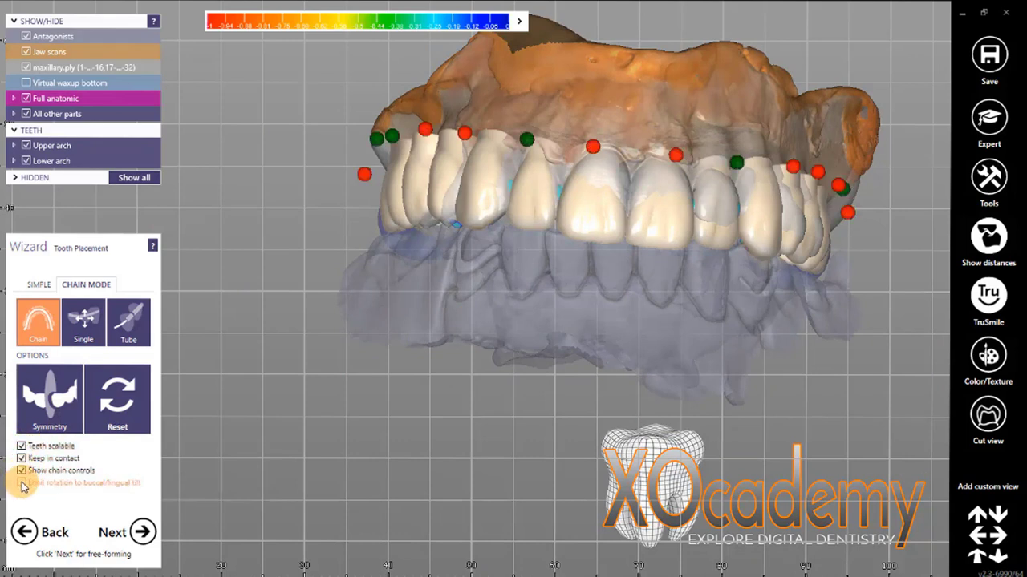
pyautogui.moveTo(347, 485); pyautogui.dragTo(620, 214, button='right')
pyautogui.click(140, 532)
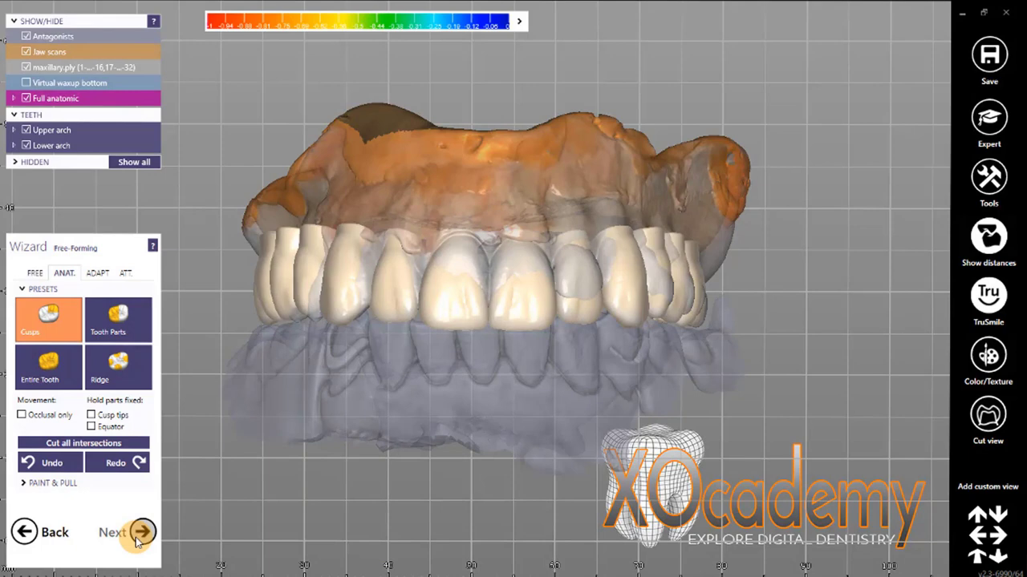
# Examine the tooth necks against the gingiva and the pontic adaptation settings
pyautogui.scroll(5, 51, 67)
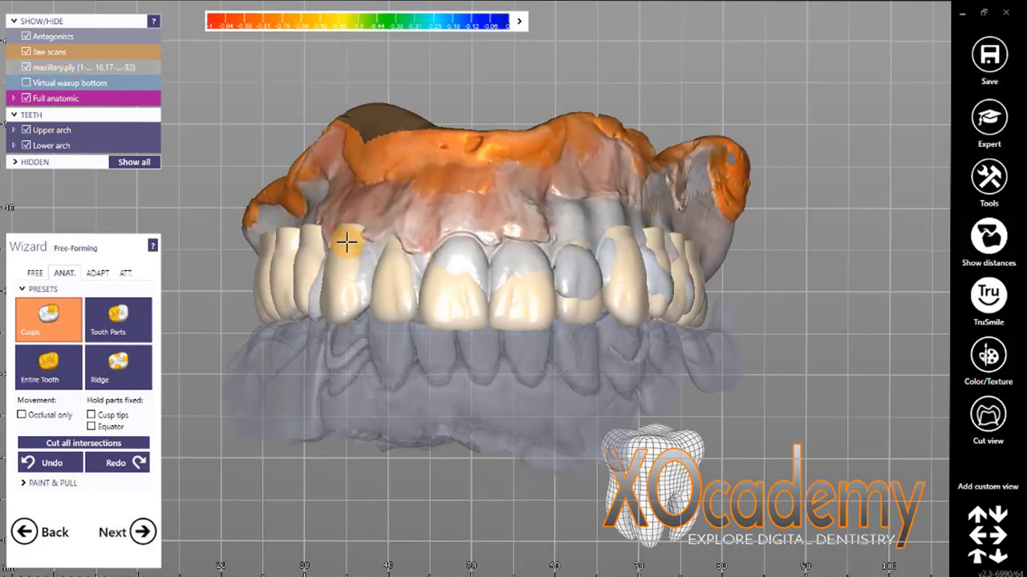
pyautogui.moveTo(280, 238); pyautogui.dragTo(296, 186, button='right')
pyautogui.click(97, 272)
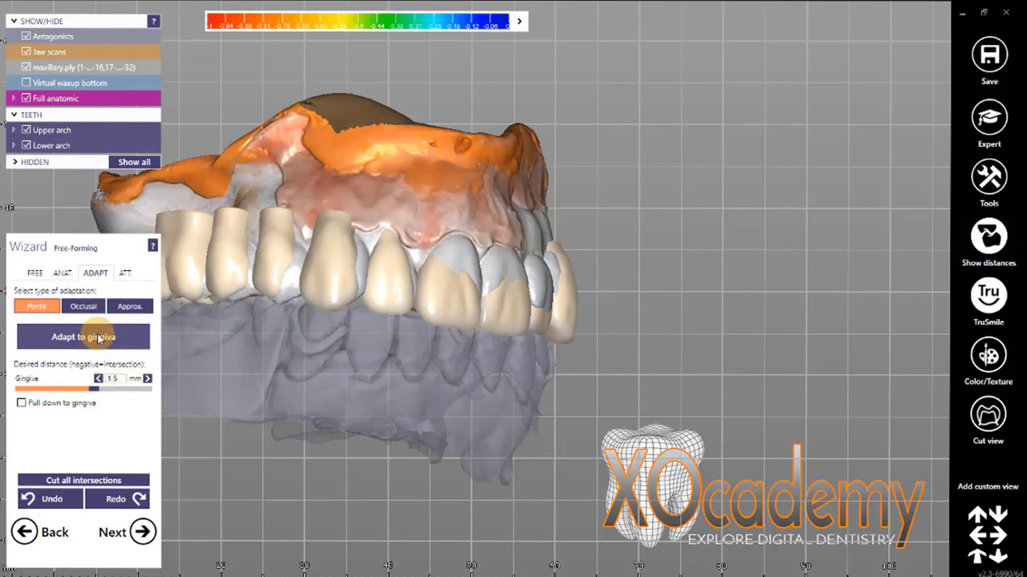
pyautogui.moveTo(233, 311); pyautogui.dragTo(409, 304, button='right')
pyautogui.scroll(5, 417, 277)
pyautogui.moveTo(459, 271); pyautogui.dragTo(534, 229, button='right')
pyautogui.moveTo(577, 184); pyautogui.dragTo(335, 420, button='right')
# Rework the front tooth surfaces with the Add/Remove free-forming brush
pyautogui.click(36, 272)
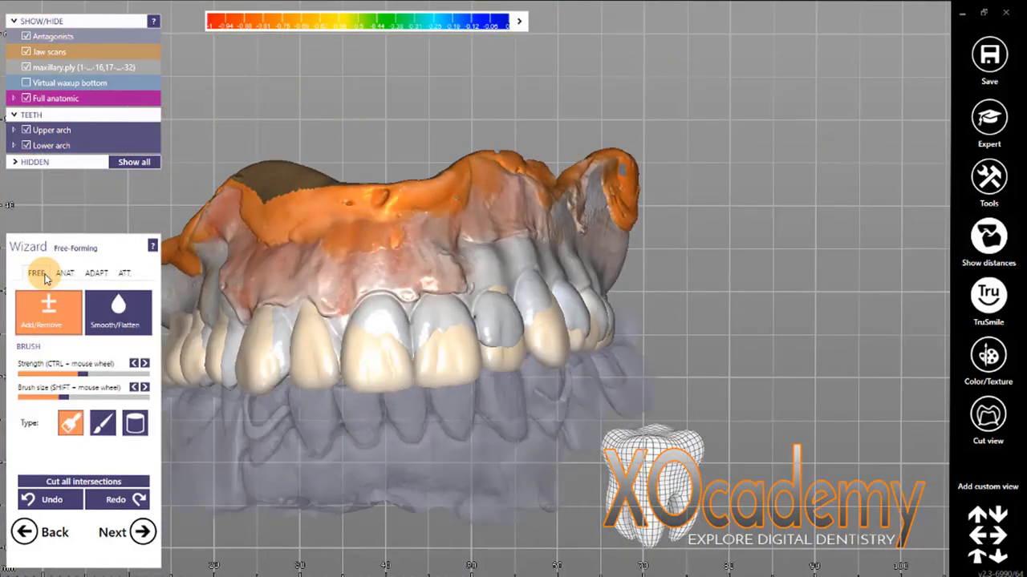
pyautogui.scroll(5, 353, 237)
pyautogui.moveTo(479, 262)
pyautogui.keyDown('shift'); pyautogui.mouseDown()
pyautogui.moveTo(435, 268)
pyautogui.moveTo(508, 309)
pyautogui.mouseUp(); pyautogui.keyUp('shift')
pyautogui.keyDown('shift'); pyautogui.moveTo(647, 249); pyautogui.dragTo(802, 300); pyautogui.keyUp('shift')
pyautogui.scroll(-5, 802, 300)
pyautogui.moveTo(802, 300)
pyautogui.mouseDown(button='right')
pyautogui.moveTo(703, 259)
pyautogui.moveTo(812, 215)
pyautogui.mouseUp(button='right')
# Hide the maxillary scan and set the Add/Remove tool to the fine brush type at maximum brush size
pyautogui.click(25, 67)
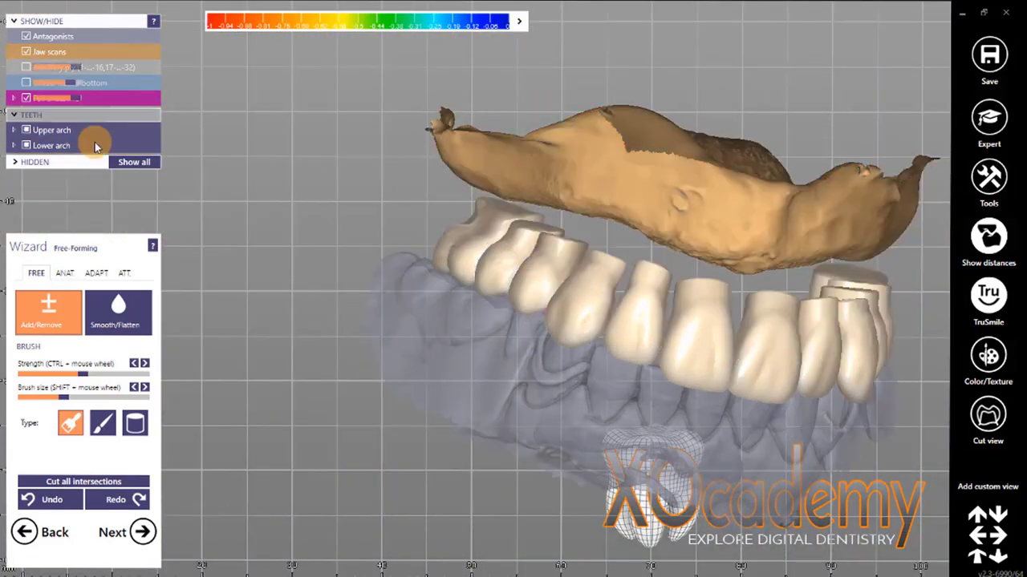
pyautogui.click(102, 423)
pyautogui.scroll(2, 564, 241)
pyautogui.moveTo(63, 398); pyautogui.dragTo(145, 398)
pyautogui.scroll(5, 569, 340)
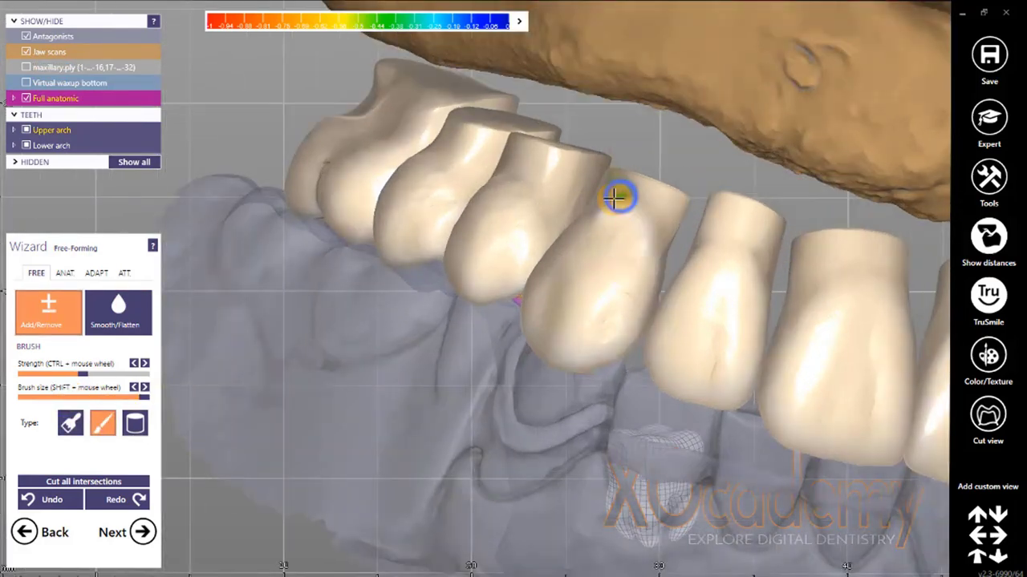
pyautogui.moveTo(621, 207); pyautogui.dragTo(420, 432, button='right')
# Smooth the necks and facial surfaces of the upper teeth with the Smooth/Flatten brush
pyautogui.keyDown('ctrl'); pyautogui.moveTo(557, 199); pyautogui.dragTo(558, 207); pyautogui.keyUp('ctrl')
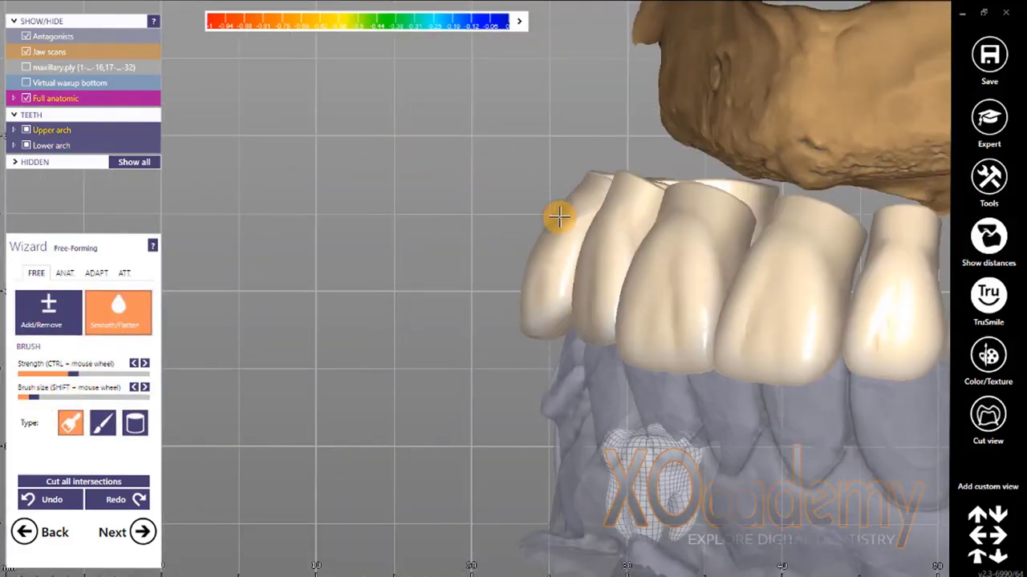
pyautogui.moveTo(578, 197); pyautogui.dragTo(558, 289, button='right')
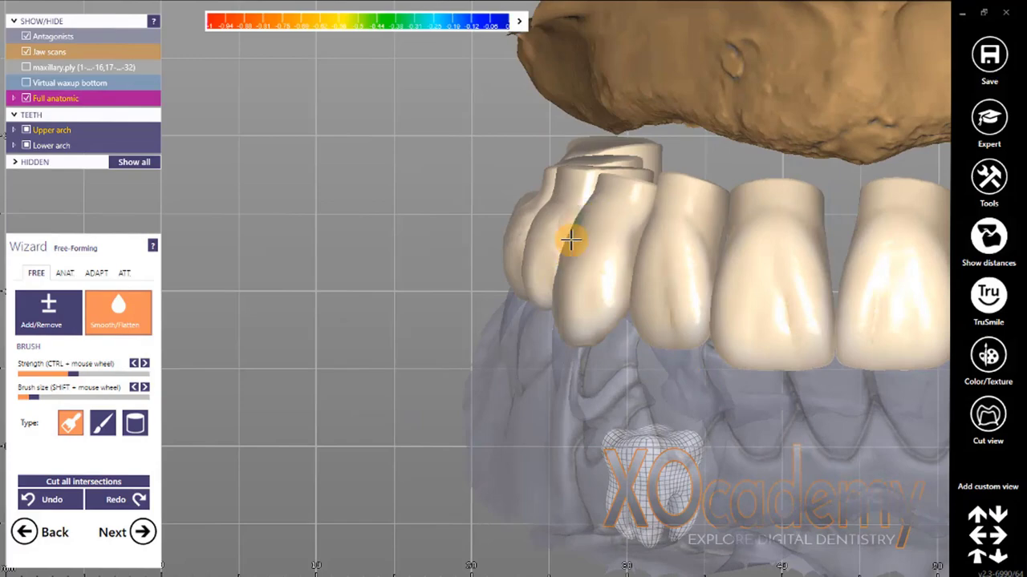
pyautogui.moveTo(578, 215); pyautogui.dragTo(748, 407, button='right')
pyautogui.moveTo(573, 222); pyautogui.dragTo(525, 533, button='right')
pyautogui.keyDown('ctrl'); pyautogui.scroll(5, 570, 259); pyautogui.keyUp('ctrl')
pyautogui.keyDown('shift'); pyautogui.scroll(3, 525, 533); pyautogui.keyUp('shift')
pyautogui.moveTo(663, 259); pyautogui.dragTo(660, 239)
pyautogui.moveTo(659, 239); pyautogui.dragTo(667, 411, button='right')
# Choose the Tooth Parts anatomic preset and inspect the occlusal contacts on the posterior teeth
pyautogui.click(64, 273)
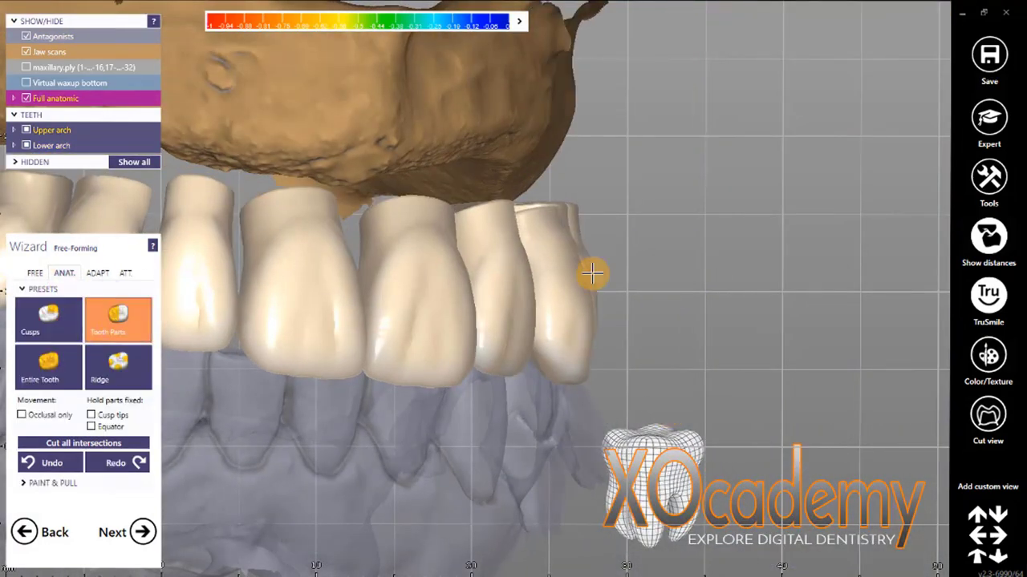
pyautogui.moveTo(543, 311)
pyautogui.mouseDown(button='right')
pyautogui.moveTo(321, 401)
pyautogui.moveTo(268, 236)
pyautogui.moveTo(280, 332)
pyautogui.moveTo(392, 371)
pyautogui.moveTo(468, 343)
pyautogui.moveTo(431, 442)
pyautogui.moveTo(362, 340)
pyautogui.moveTo(284, 291)
pyautogui.moveTo(358, 391)
pyautogui.moveTo(302, 292)
pyautogui.mouseUp(button='right')
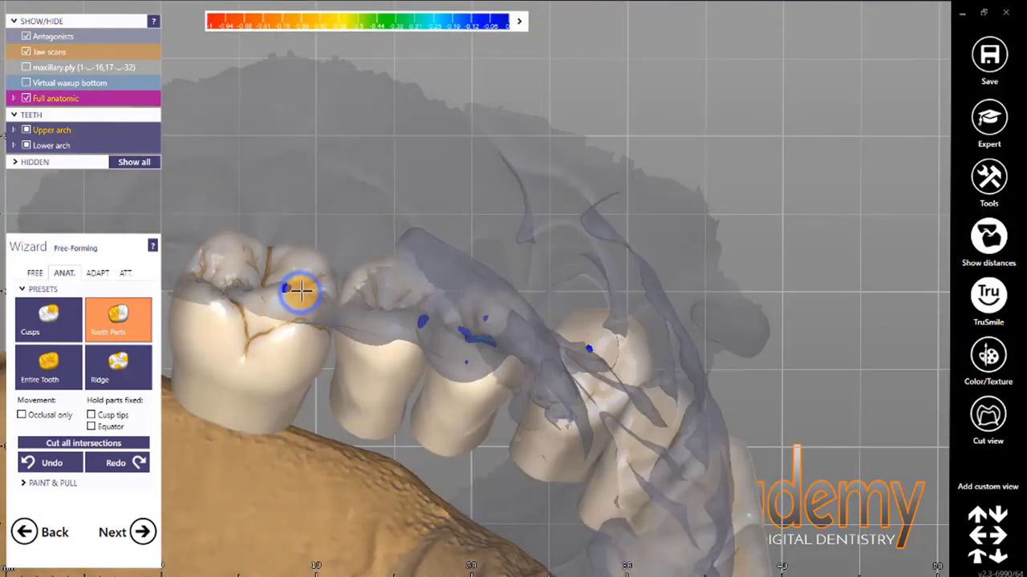
pyautogui.moveTo(229, 243); pyautogui.dragTo(498, 122, button='right')
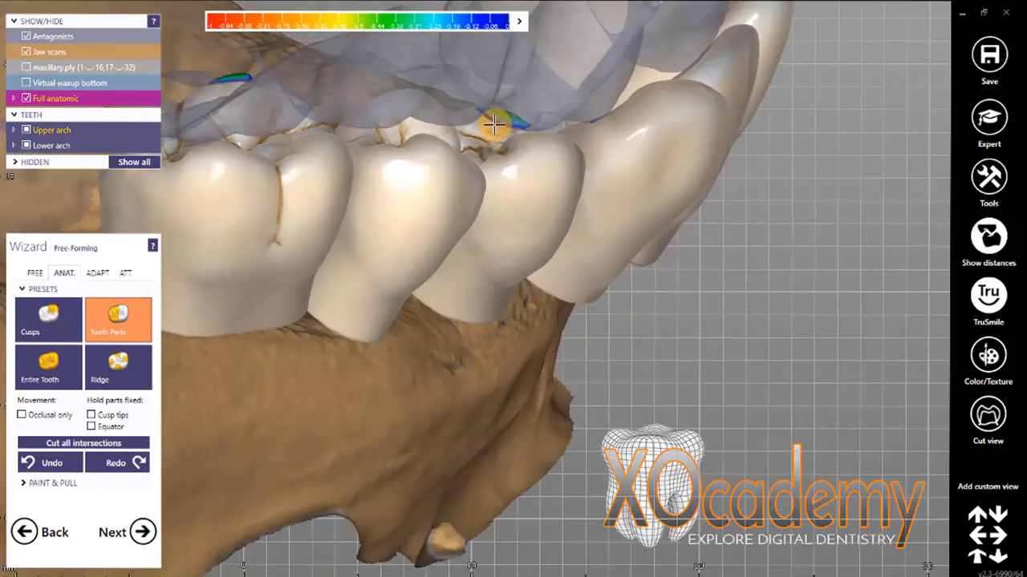
pyautogui.moveTo(167, 96); pyautogui.dragTo(411, 252, button='right')
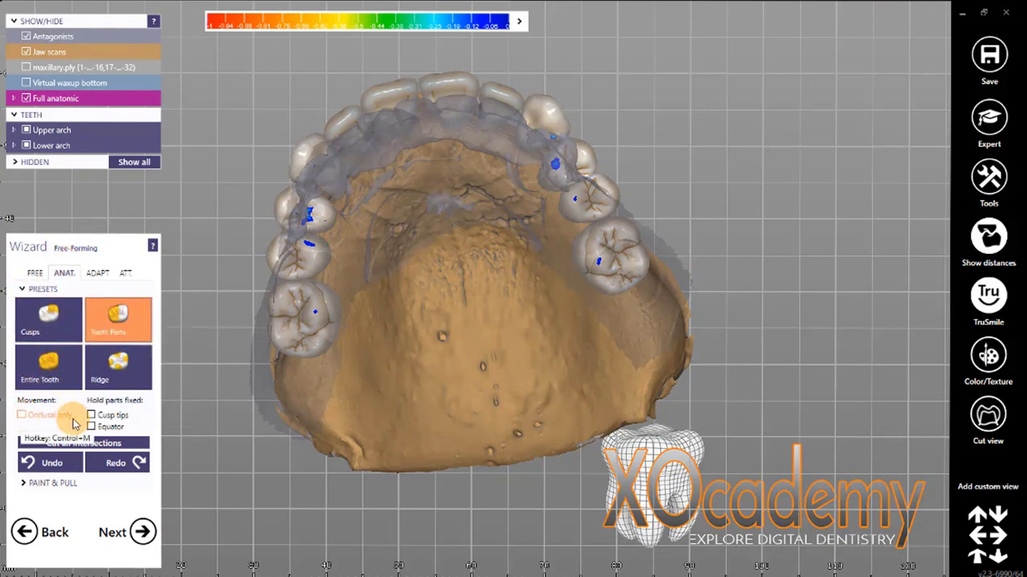
# Examine the occlusal and approximal adaptation settings, including disk cutter, neighbor collision and exclusion options
pyautogui.click(93, 274)
pyautogui.click(80, 307)
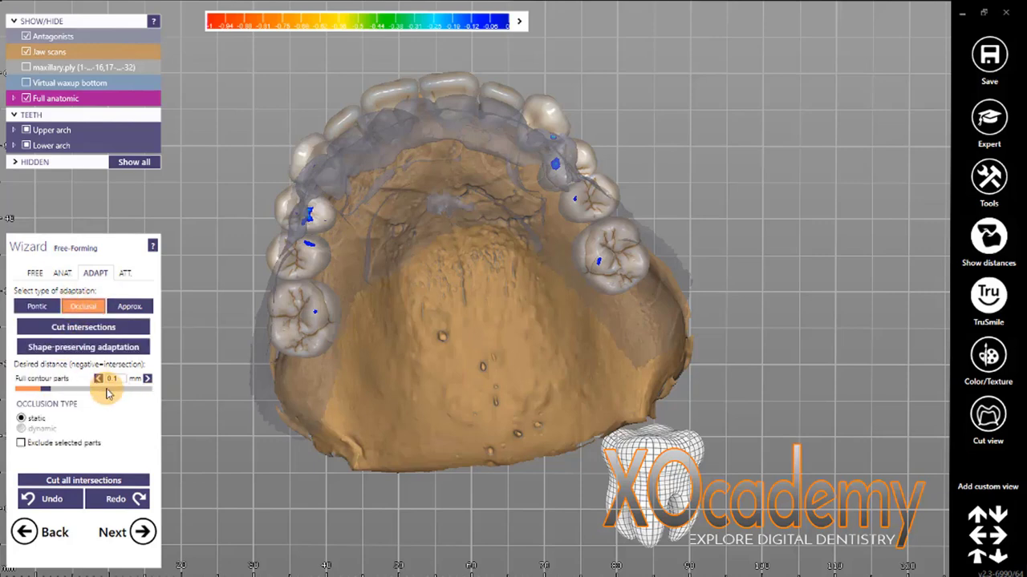
pyautogui.click(129, 307)
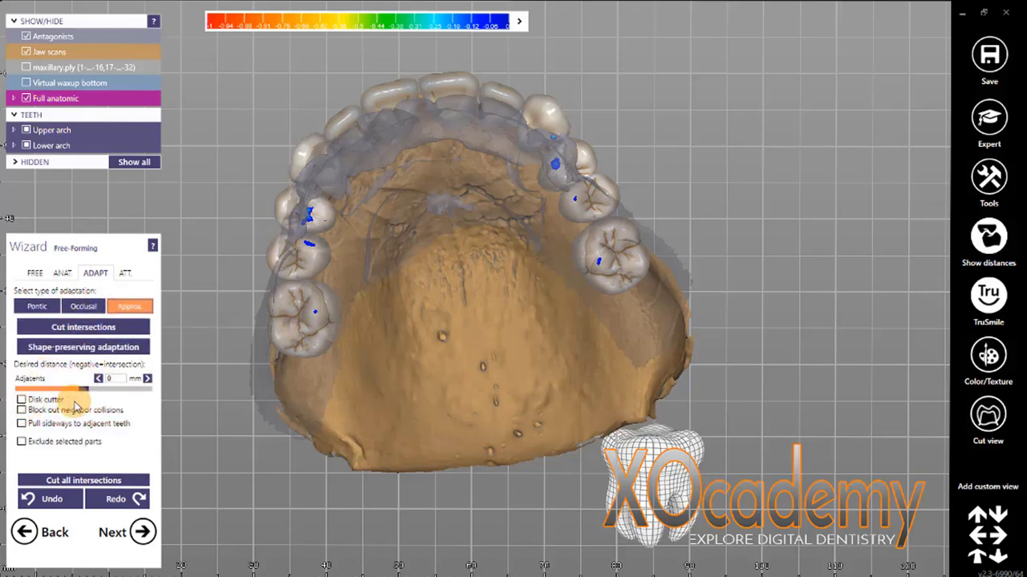
pyautogui.click(22, 401)
pyautogui.moveTo(228, 321); pyautogui.dragTo(421, 311, button='right')
pyautogui.moveTo(377, 153); pyautogui.dragTo(373, 401, button='right')
pyautogui.click(21, 429)
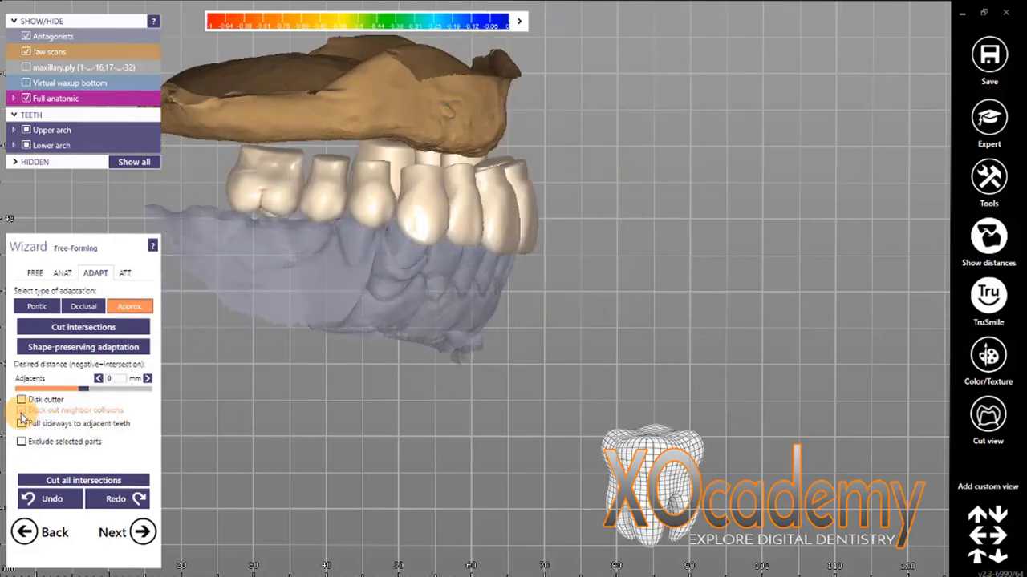
pyautogui.click(28, 442)
pyautogui.moveTo(434, 202)
pyautogui.mouseDown(button='right')
pyautogui.moveTo(539, 301)
pyautogui.moveTo(513, 277)
pyautogui.mouseUp(button='right')
pyautogui.click(29, 443)
# Cut all intersections of the upper teeth with the antagonist and adjacent teeth, and continue to gingiva design
pyautogui.click(63, 280)
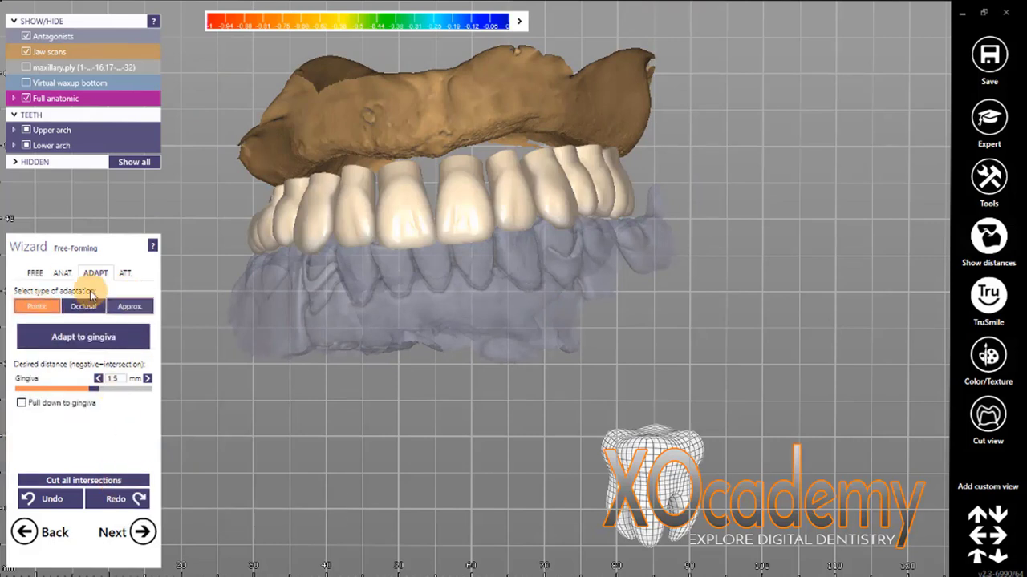
pyautogui.click(129, 306)
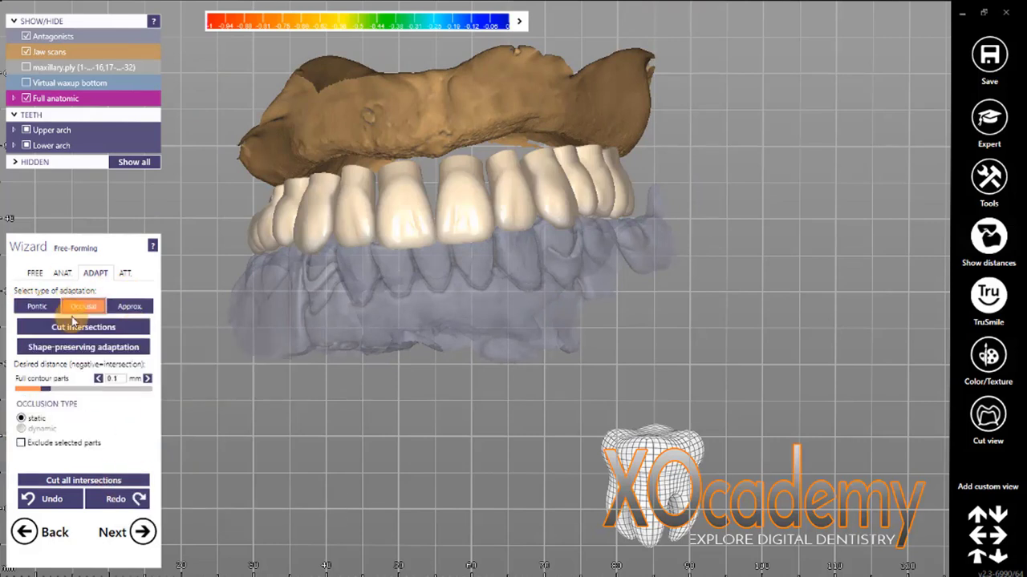
pyautogui.click(91, 481)
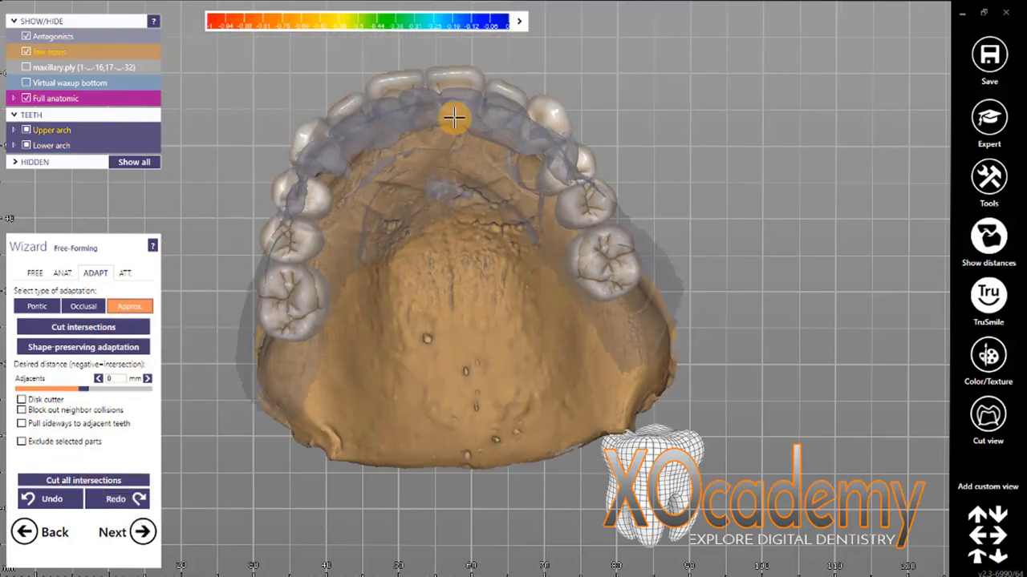
pyautogui.moveTo(666, 136); pyautogui.dragTo(660, 151, button='right')
pyautogui.moveTo(486, 313); pyautogui.dragTo(483, 314, button='right')
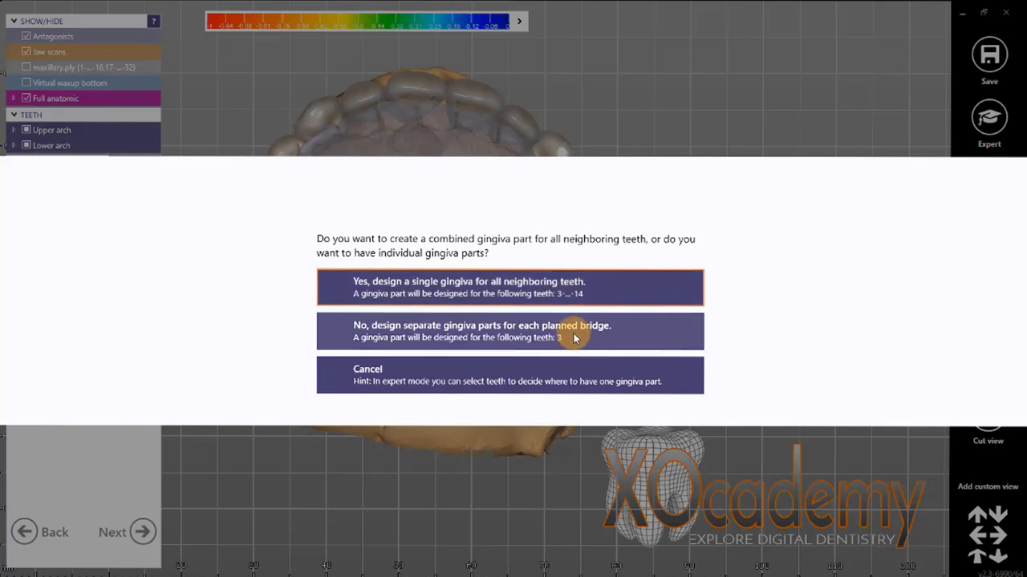
# Design a single gingiva for teeth 3-14 by drawing its closed margin line around the border of the virtual waxup bottom
pyautogui.click(640, 286)
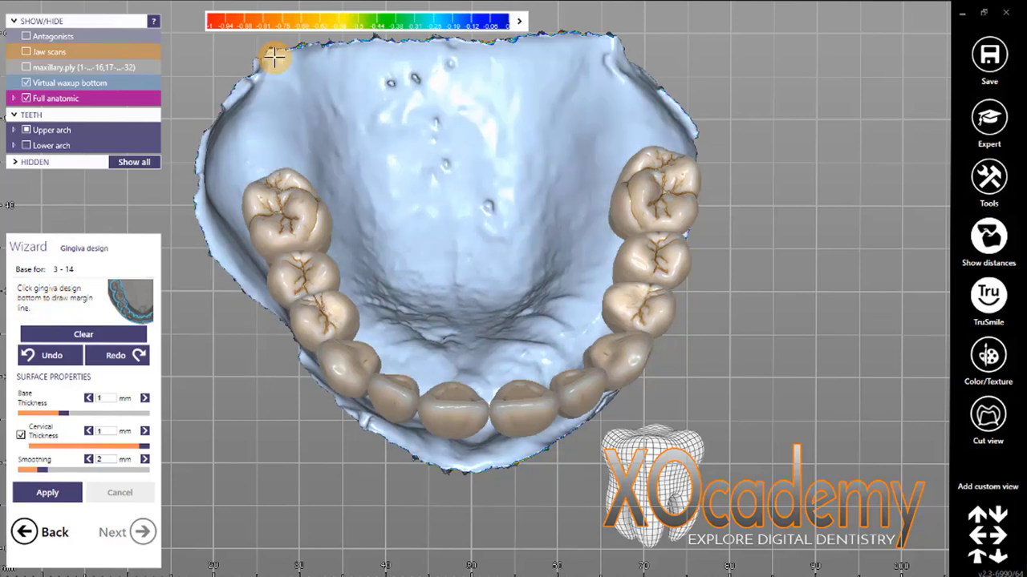
pyautogui.moveTo(539, 52); pyautogui.dragTo(756, 204, button='right')
pyautogui.moveTo(693, 359); pyautogui.dragTo(607, 433, button='right')
pyautogui.moveTo(552, 461); pyautogui.dragTo(507, 484, button='right')
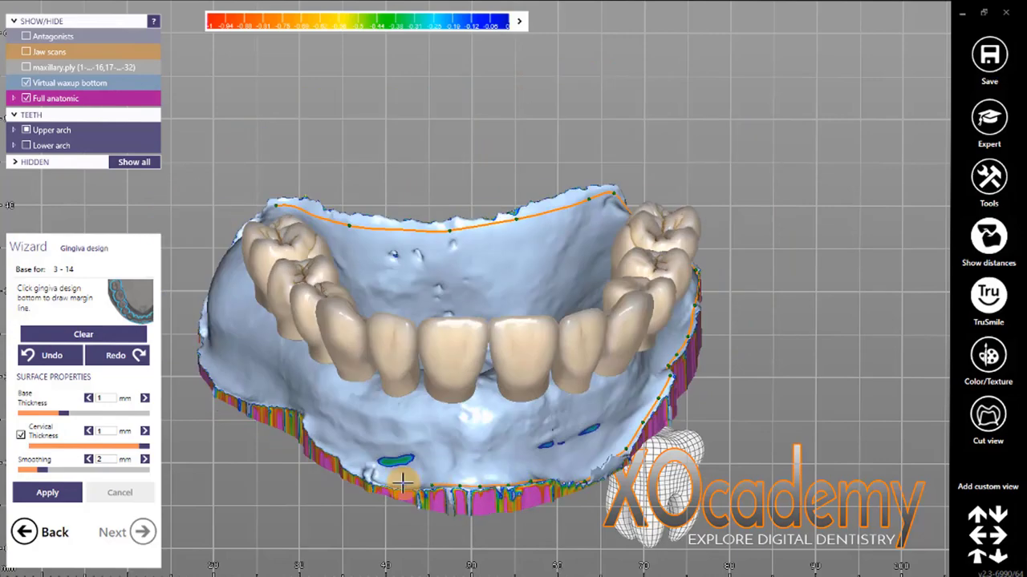
pyautogui.scroll(5, 310, 414)
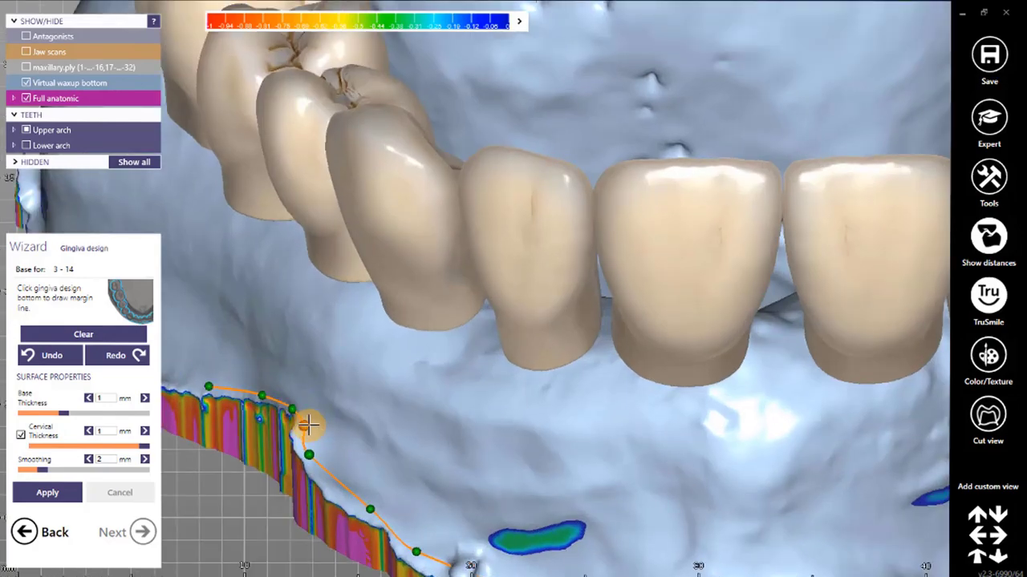
pyautogui.moveTo(230, 401); pyautogui.dragTo(483, 248, button='right')
pyautogui.click(658, 18)
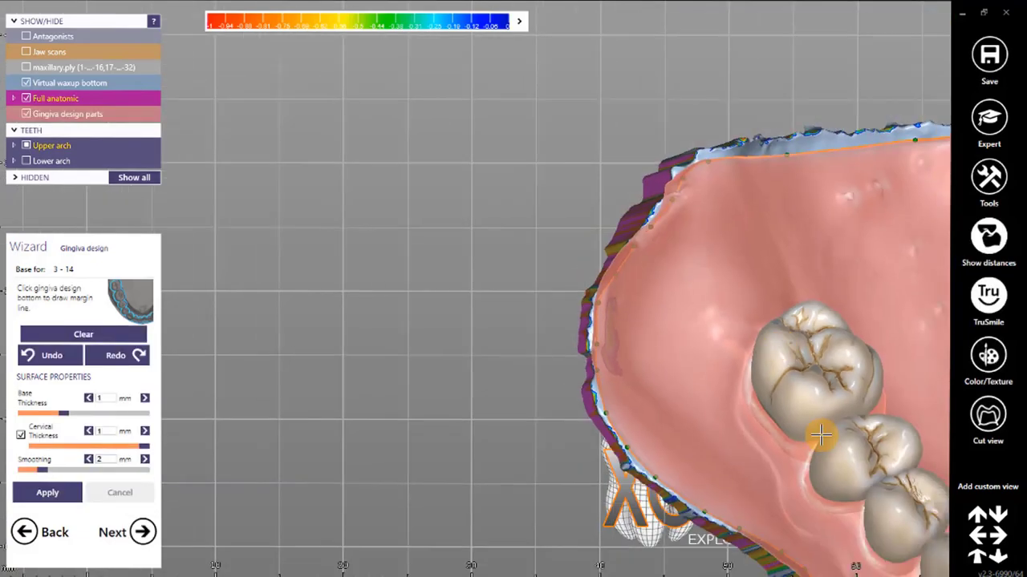
# Review the gingiva from the occlusal, posterior and facial sides, and continue to gingiva free-forming
pyautogui.moveTo(820, 429); pyautogui.dragTo(381, 350, button='right')
pyautogui.moveTo(188, 345); pyautogui.dragTo(317, 401, button='right')
pyautogui.moveTo(265, 454); pyautogui.dragTo(444, 447, button='right')
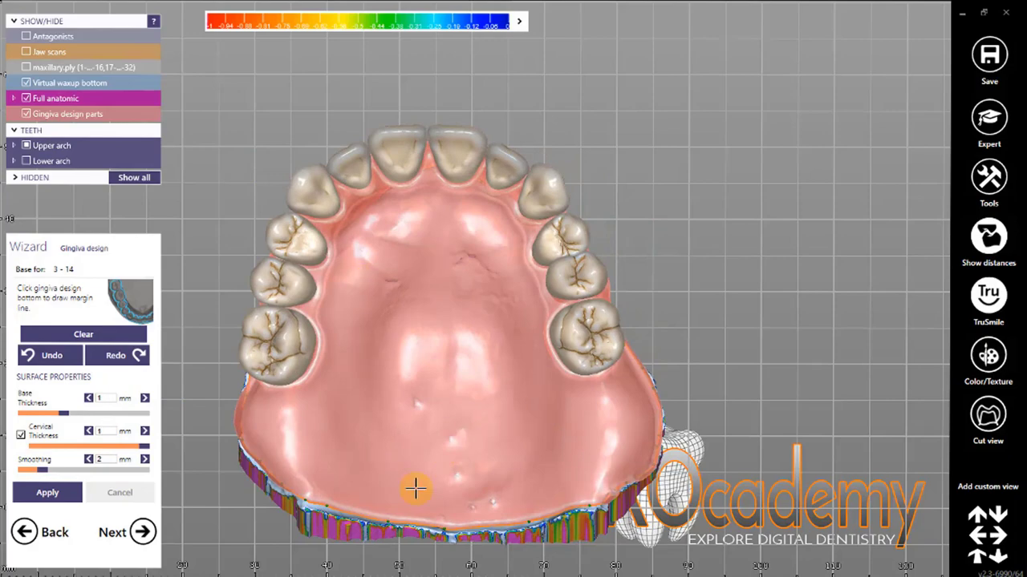
pyautogui.moveTo(348, 461); pyautogui.dragTo(488, 312, button='right')
pyautogui.moveTo(409, 241); pyautogui.dragTo(424, 166, button='right')
pyautogui.moveTo(76, 371); pyautogui.dragTo(78, 495, button='right')
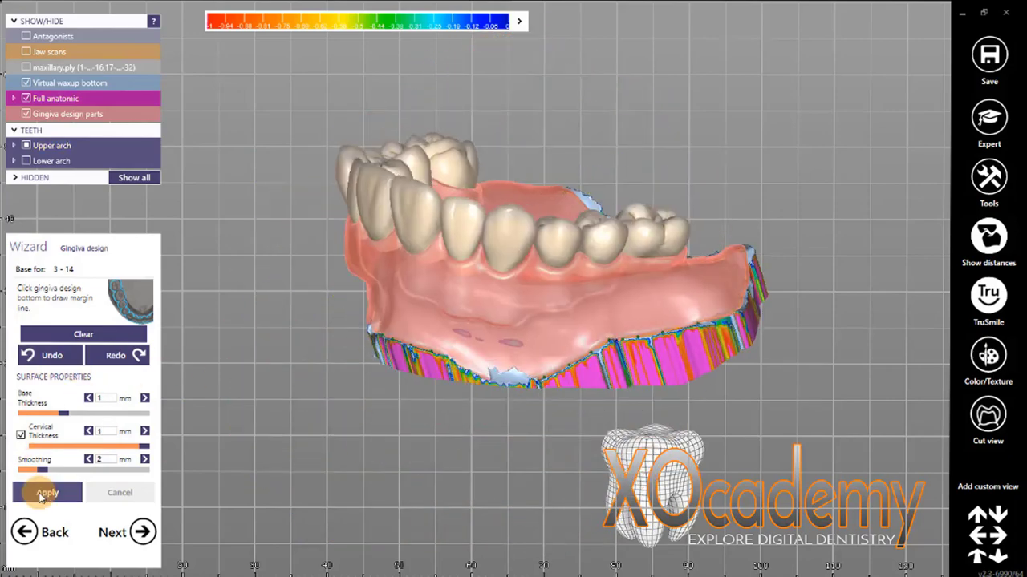
pyautogui.moveTo(513, 133); pyautogui.dragTo(724, 202, button='right')
pyautogui.click(145, 532)
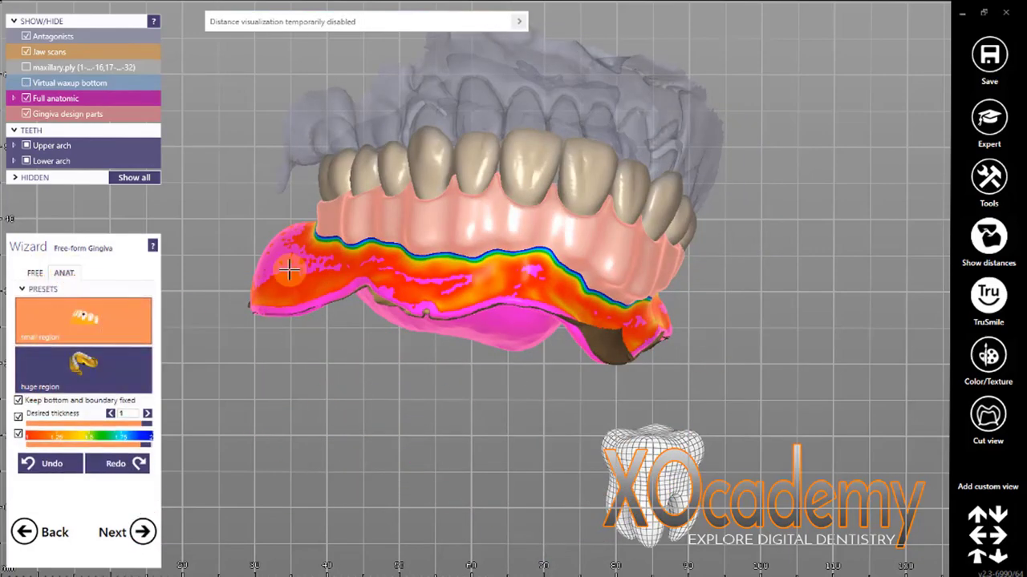
# Reshape the gingiva behind the last molar with the small region anatomic preset, and switch to the huge region preset
pyautogui.scroll(5, 300, 317)
pyautogui.moveTo(300, 104); pyautogui.dragTo(298, 142)
pyautogui.click(57, 378)
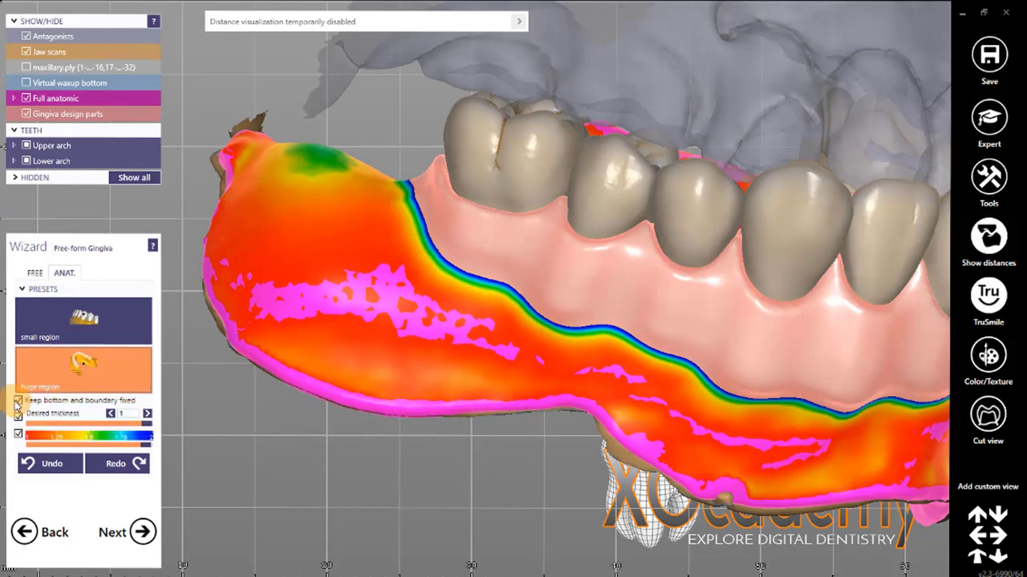
# Try a lower desired gingiva thickness of 0.44, restore it to 1, and toggle the thickness colouring off and on
pyautogui.moveTo(148, 424); pyautogui.dragTo(36, 424)
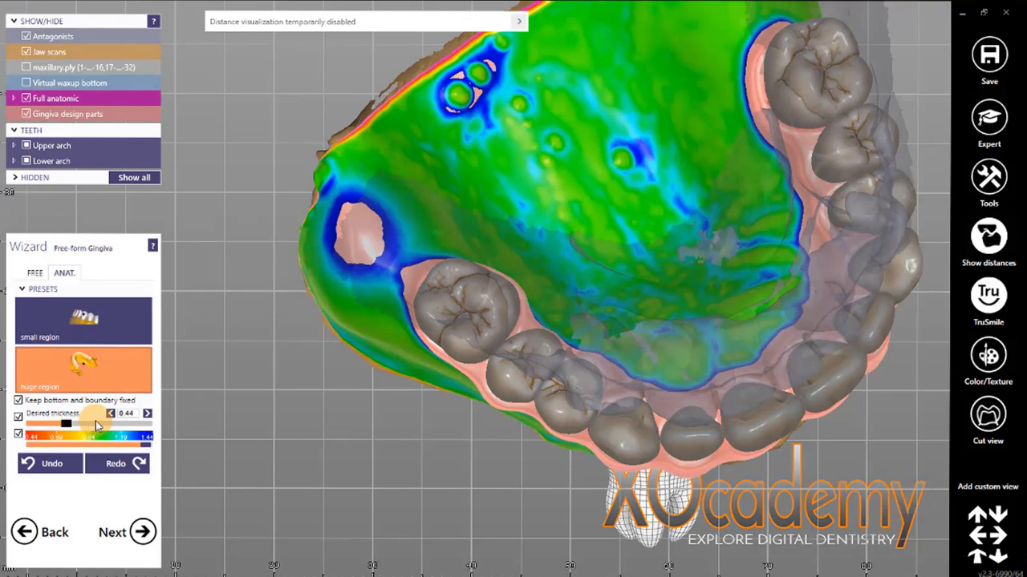
pyautogui.moveTo(97, 426); pyautogui.dragTo(178, 419)
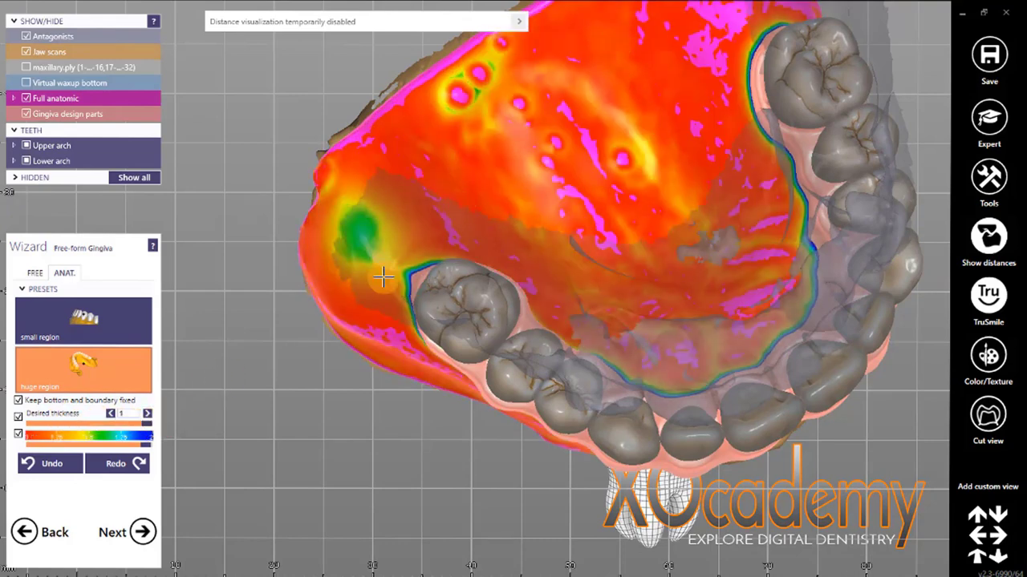
pyautogui.click(18, 434)
pyautogui.click(20, 435)
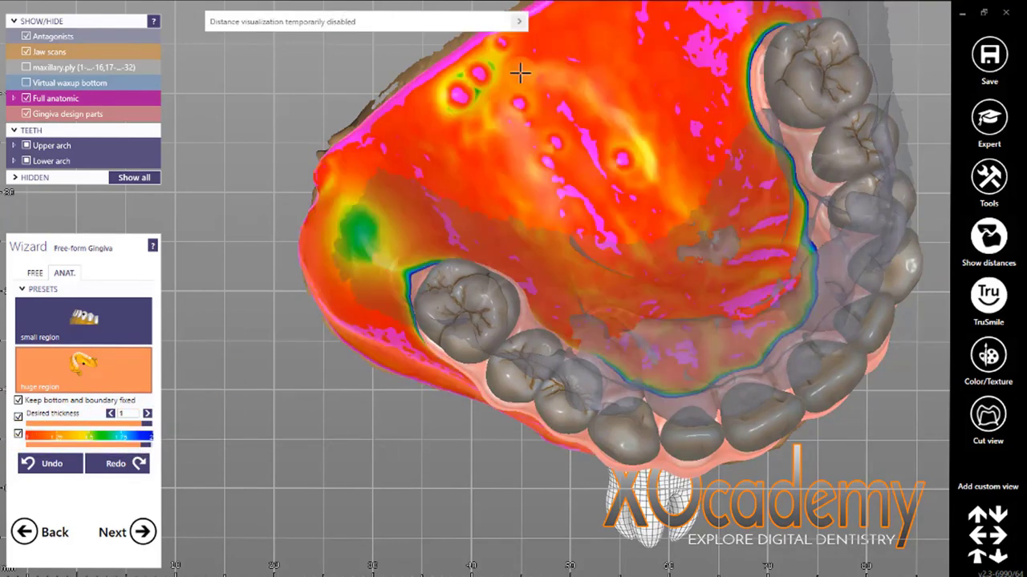
# Build up the thin areas of the palatal gingiva with the free-forming Add/Remove brush
pyautogui.click(36, 274)
pyautogui.moveTo(470, 144)
pyautogui.mouseDown()
pyautogui.moveTo(614, 30)
pyautogui.moveTo(408, 270)
pyautogui.moveTo(433, 133)
pyautogui.moveTo(562, 312)
pyautogui.moveTo(568, 57)
pyautogui.moveTo(749, 302)
pyautogui.moveTo(746, 200)
pyautogui.moveTo(500, 160)
pyautogui.moveTo(568, 11)
pyautogui.mouseUp()
pyautogui.scroll(-5, 568, 11)
pyautogui.moveTo(567, 11); pyautogui.dragTo(598, 280, button='right')
pyautogui.moveTo(653, 226)
pyautogui.mouseDown(button='right')
pyautogui.moveTo(662, 287)
pyautogui.moveTo(570, 321)
pyautogui.mouseUp(button='right')
# Smooth the facial gingiva near the anterior border with the Smooth/Flatten brush
pyautogui.scroll(5, 586, 298)
pyautogui.click(118, 313)
pyautogui.moveTo(460, 383)
pyautogui.mouseDown()
pyautogui.moveTo(278, 312)
pyautogui.moveTo(217, 309)
pyautogui.moveTo(553, 337)
pyautogui.moveTo(605, 317)
pyautogui.moveTo(500, 385)
pyautogui.mouseUp()
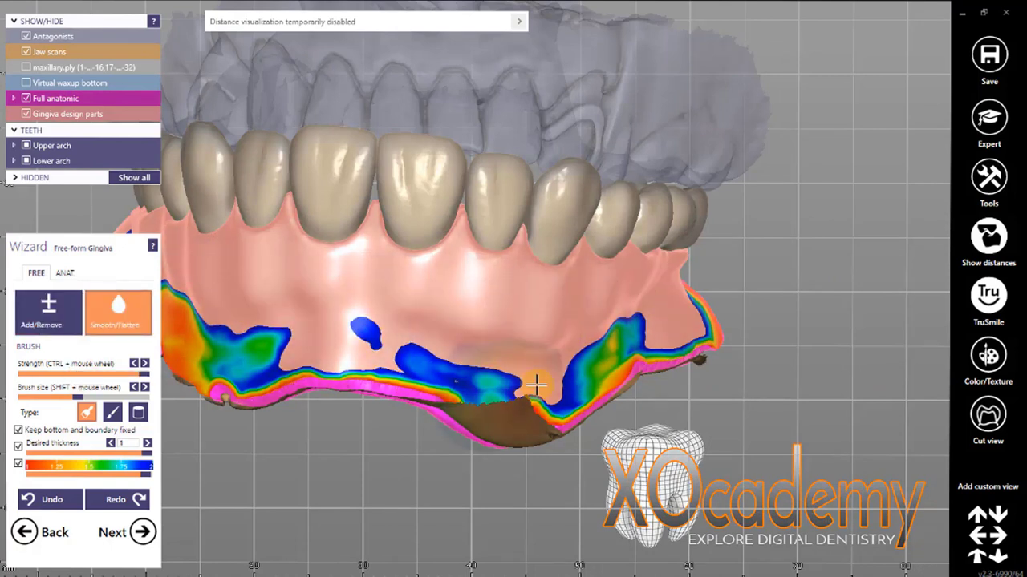
pyautogui.moveTo(194, 318); pyautogui.dragTo(433, 321, button='middle')
pyautogui.moveTo(742, 346); pyautogui.dragTo(697, 320, button='right')
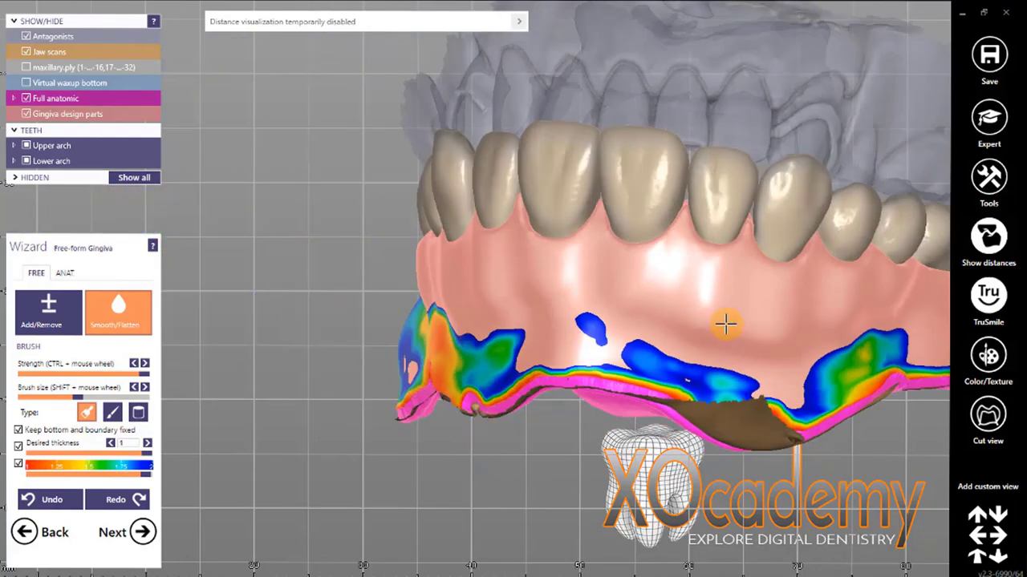
# Add gum contour along the facial necks of the teeth with the narrower Add/Remove brush type
pyautogui.click(49, 313)
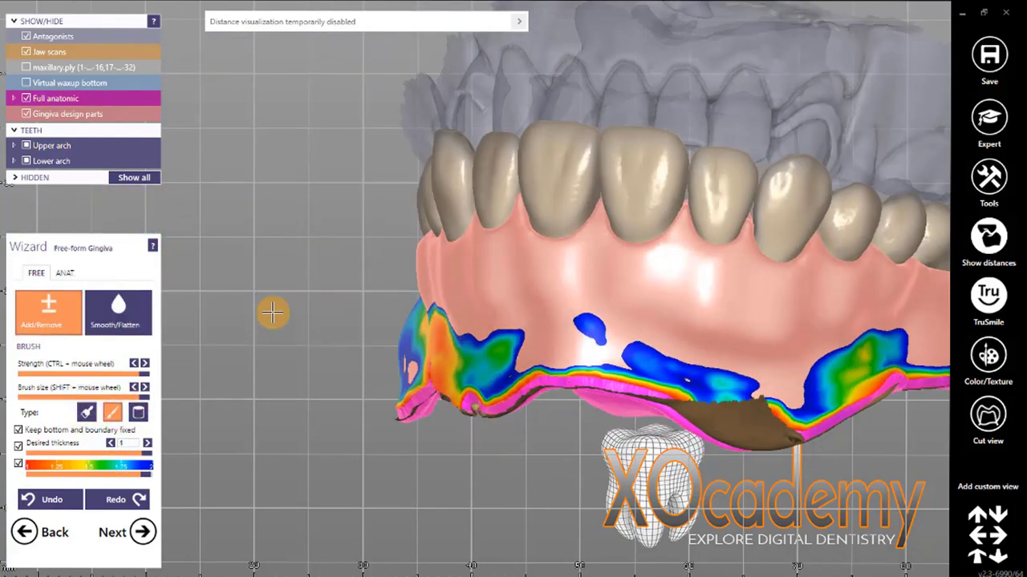
pyautogui.moveTo(530, 244); pyautogui.dragTo(291, 198, button='right')
pyautogui.moveTo(276, 177)
pyautogui.mouseDown()
pyautogui.moveTo(479, 239)
pyautogui.moveTo(600, 255)
pyautogui.mouseUp()
# Smooth the facial gum contour with the Smooth/Flatten brush and try to generate the virtual waxup scan
pyautogui.click(118, 314)
pyautogui.click(85, 413)
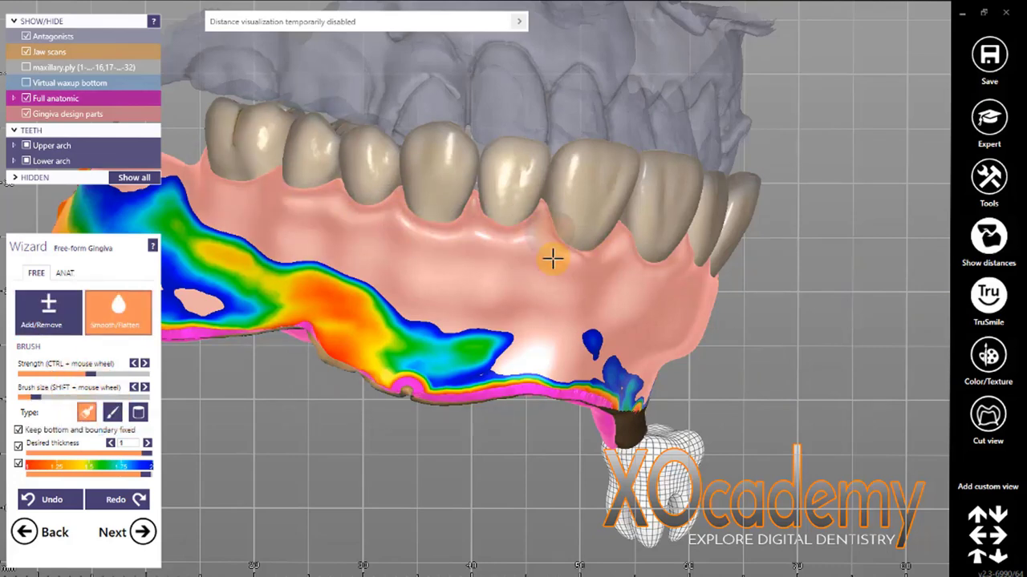
pyautogui.moveTo(547, 227); pyautogui.dragTo(504, 235, button='right')
pyautogui.moveTo(663, 242); pyautogui.dragTo(594, 322, button='right')
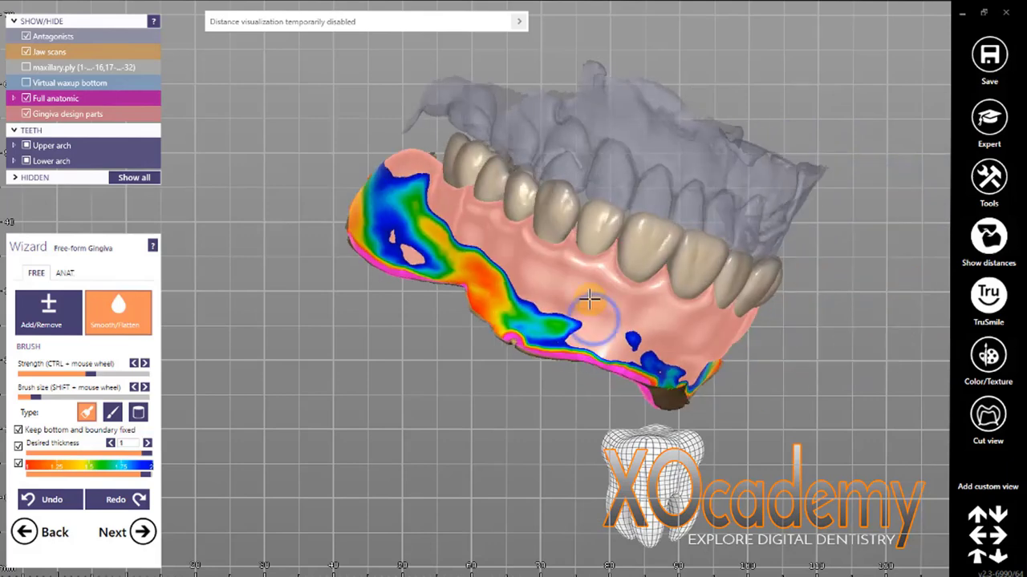
pyautogui.moveTo(514, 249); pyautogui.dragTo(283, 341, button='right')
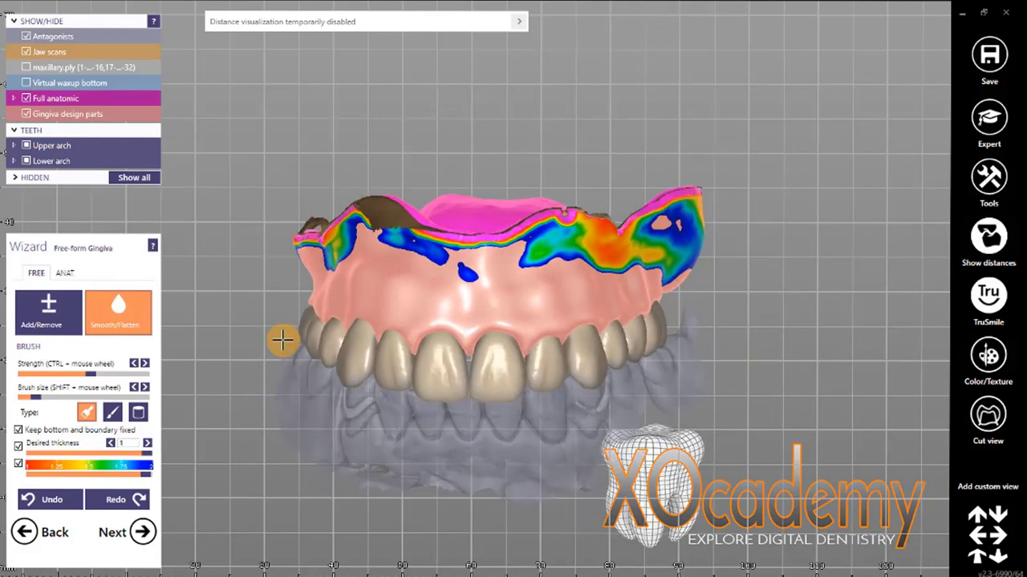
pyautogui.click(143, 533)
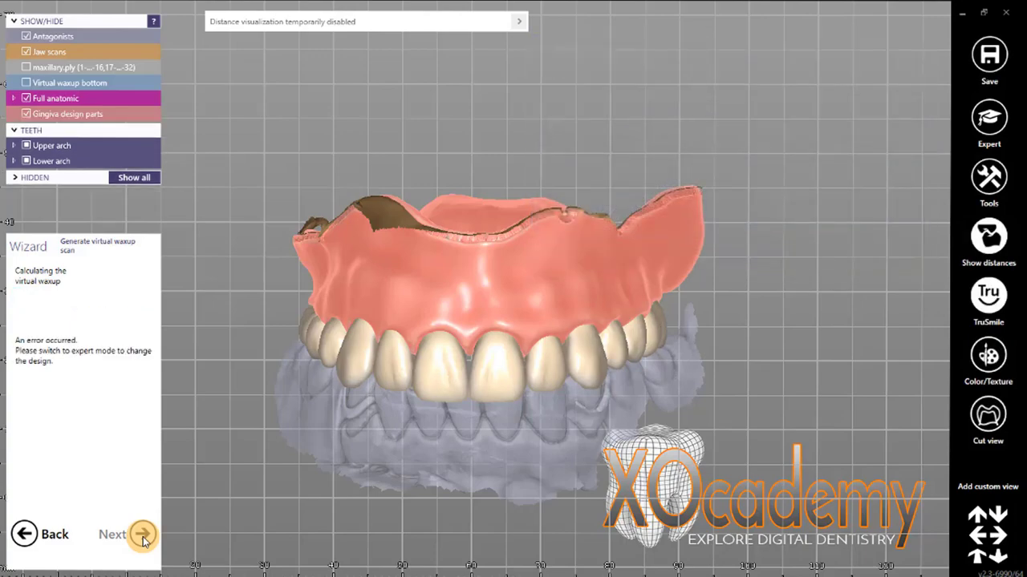
# Return to gingiva free-forming, hide the antagonists, smooth the posterior gingiva areas, and generate the virtual waxup scan again
pyautogui.moveTo(470, 444); pyautogui.dragTo(470, 434, button='right')
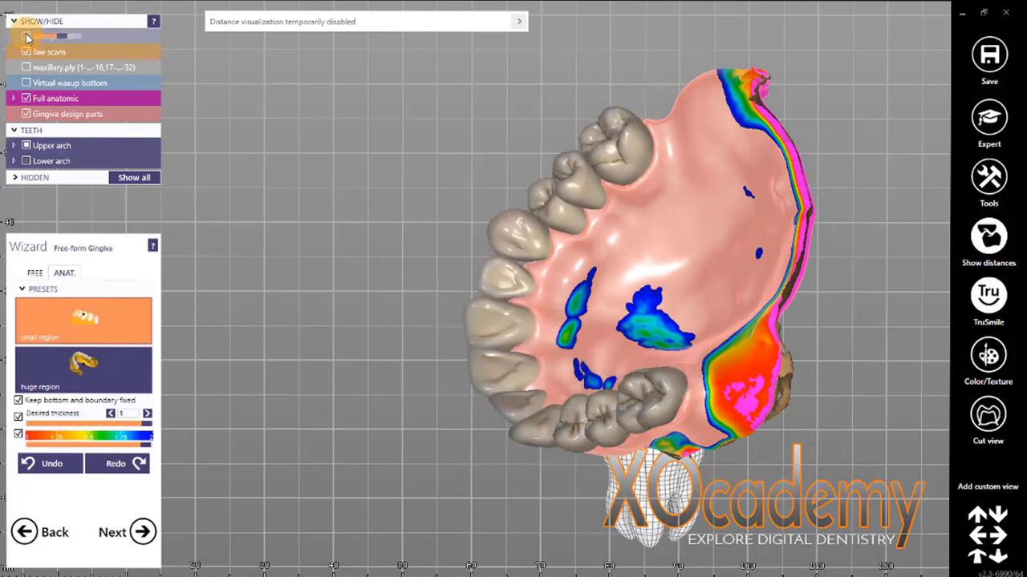
pyautogui.moveTo(633, 412); pyautogui.dragTo(665, 458, button='right')
pyautogui.moveTo(526, 411); pyautogui.dragTo(662, 234, button='right')
pyautogui.moveTo(545, 322); pyautogui.dragTo(362, 468, button='right')
pyautogui.moveTo(261, 459)
pyautogui.keyDown('ctrl'); pyautogui.mouseDown()
pyautogui.moveTo(308, 467)
pyautogui.moveTo(279, 456)
pyautogui.mouseUp(); pyautogui.keyUp('ctrl')
pyautogui.moveTo(279, 457); pyautogui.dragTo(316, 282, button='right')
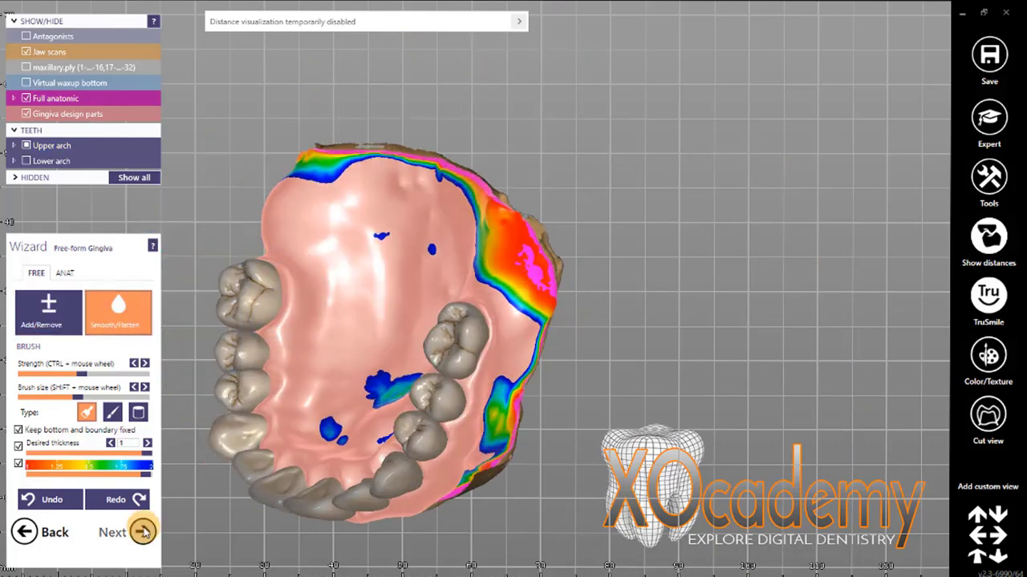
pyautogui.click(144, 533)
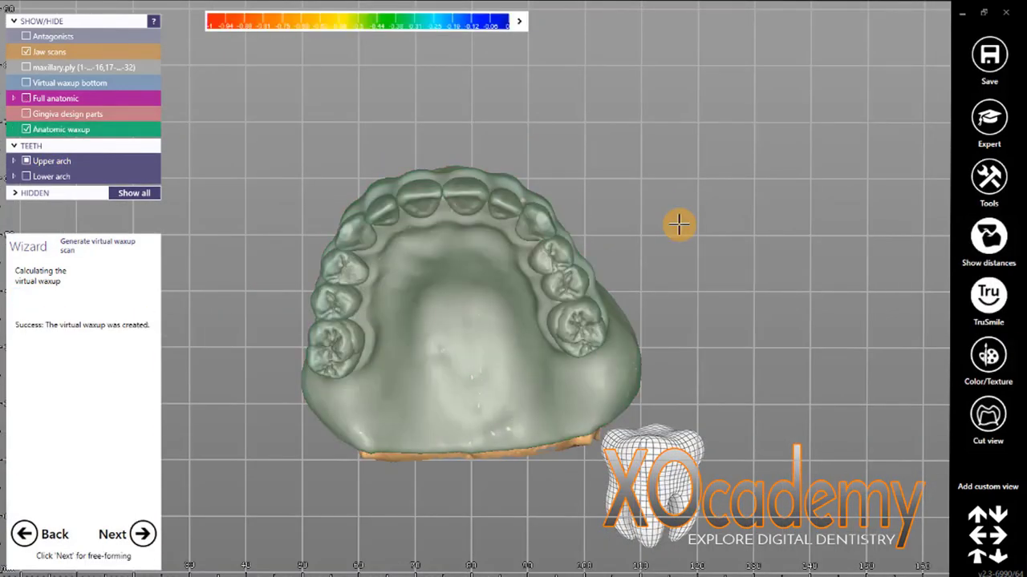
# Continue past waxup free-forming to merge the parts into the restoration, and toggle the antagonists' visibility
pyautogui.moveTo(377, 136); pyautogui.dragTo(347, 307, button='right')
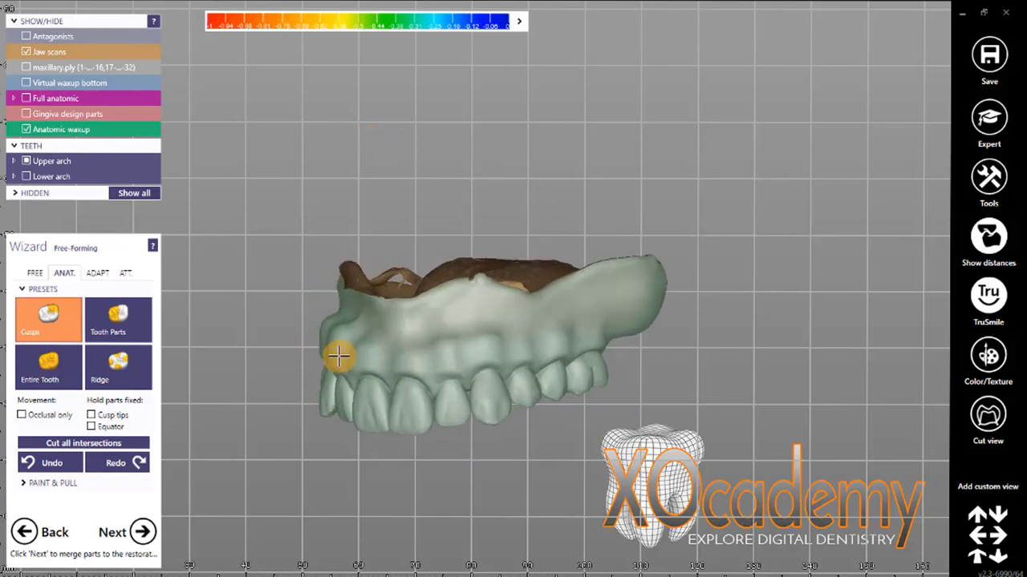
pyautogui.click(143, 532)
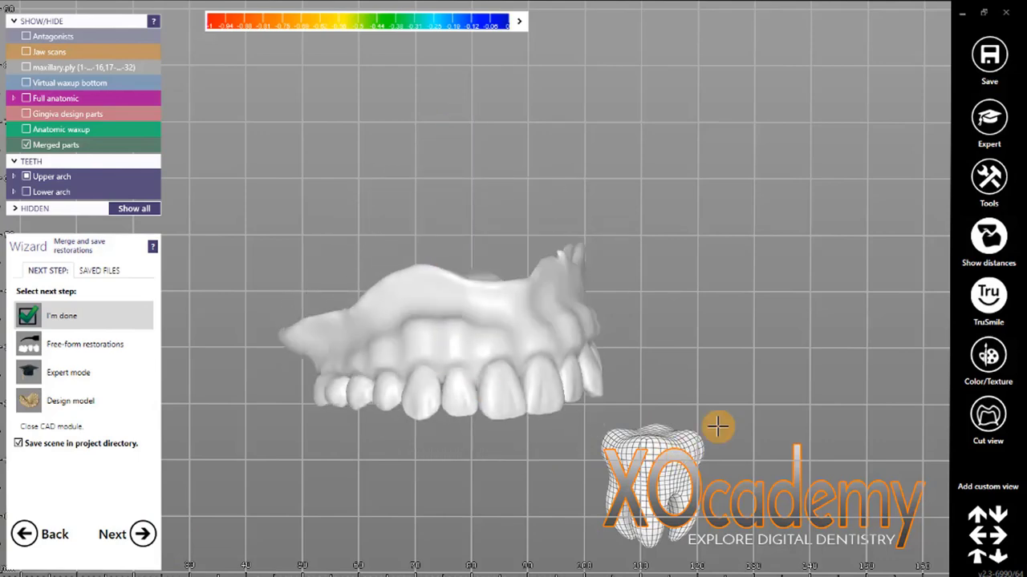
pyautogui.click(27, 36)
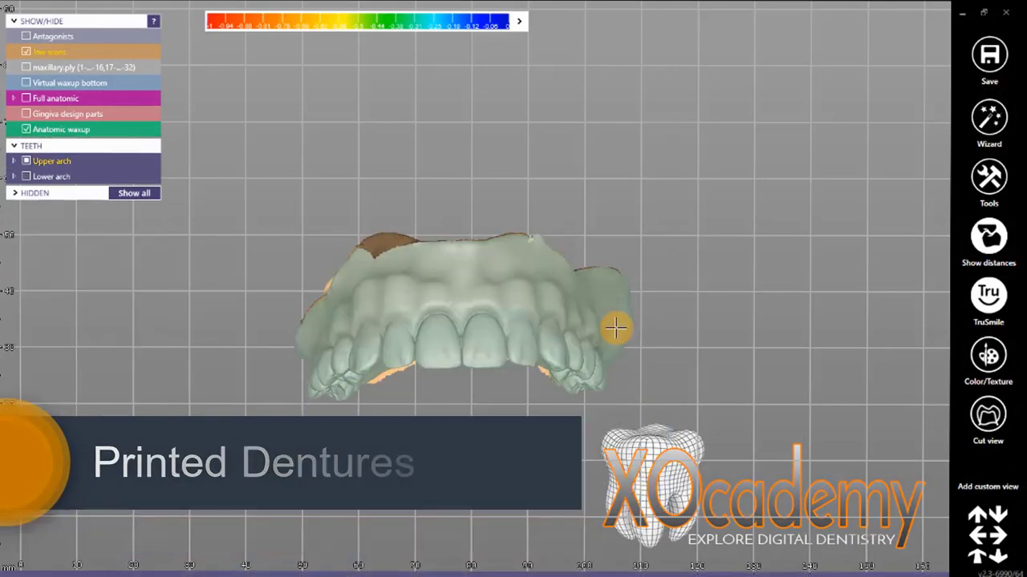
# Delete the anatomic waxup of teeth 3-14, and hide everything except the full anatomic teeth
pyautogui.press('Delete')
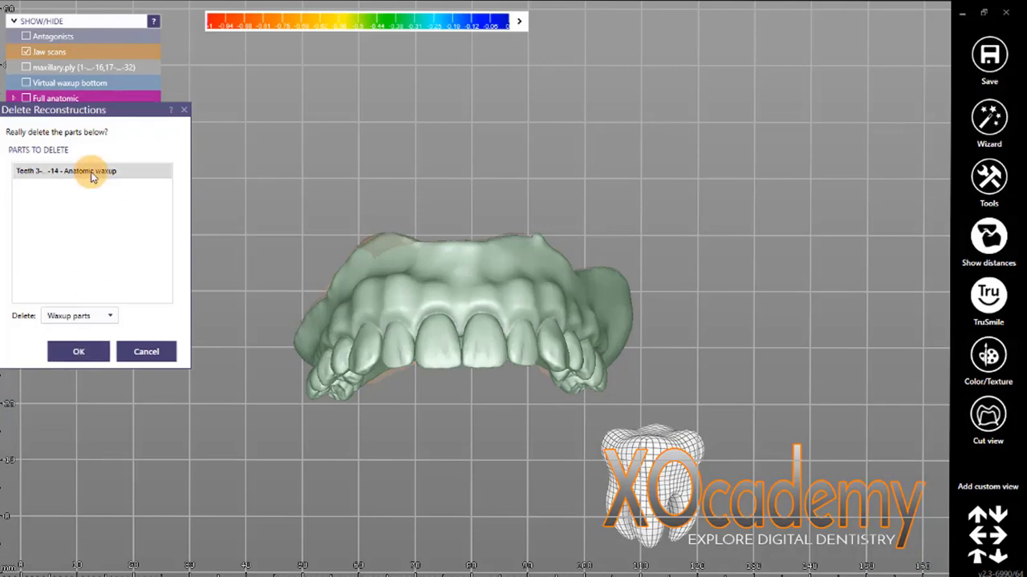
pyautogui.click(79, 350)
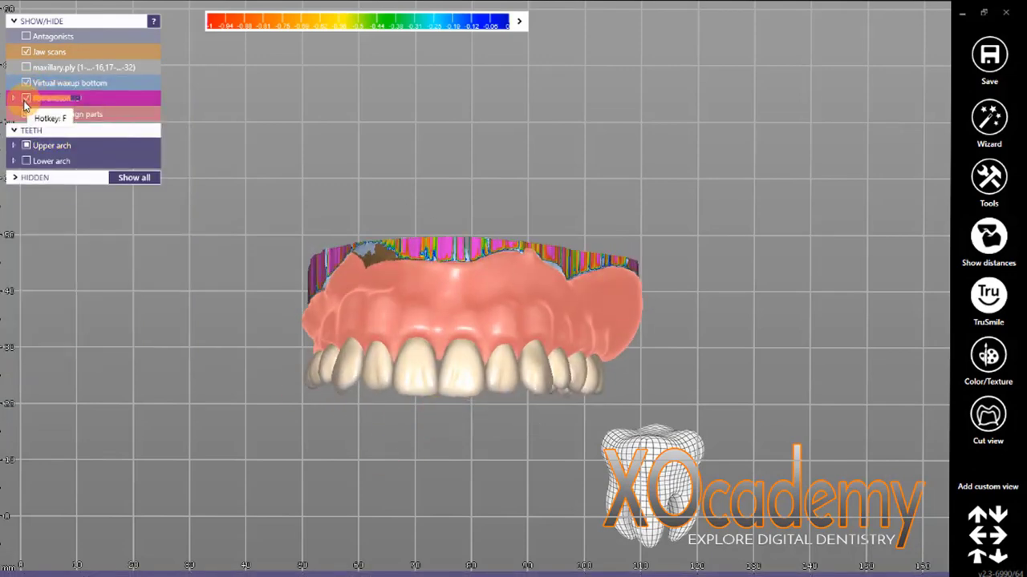
pyautogui.click(26, 53)
pyautogui.click(26, 114)
pyautogui.click(26, 84)
# Export the full anatomic teeth to the Desktop as a plain STL named AllTeeth, using the default coordinate system
pyautogui.moveTo(439, 546); pyautogui.dragTo(436, 425, button='right')
pyautogui.scroll(3, 420, 353)
pyautogui.moveTo(442, 144); pyautogui.dragTo(440, 359, button='right')
pyautogui.rightClick(555, 158)
pyautogui.click(607, 553)
pyautogui.click(47, 126)
pyautogui.click(245, 260)
pyautogui.click(246, 265)
pyautogui.write('AllTeeth')
pyautogui.click(406, 289)
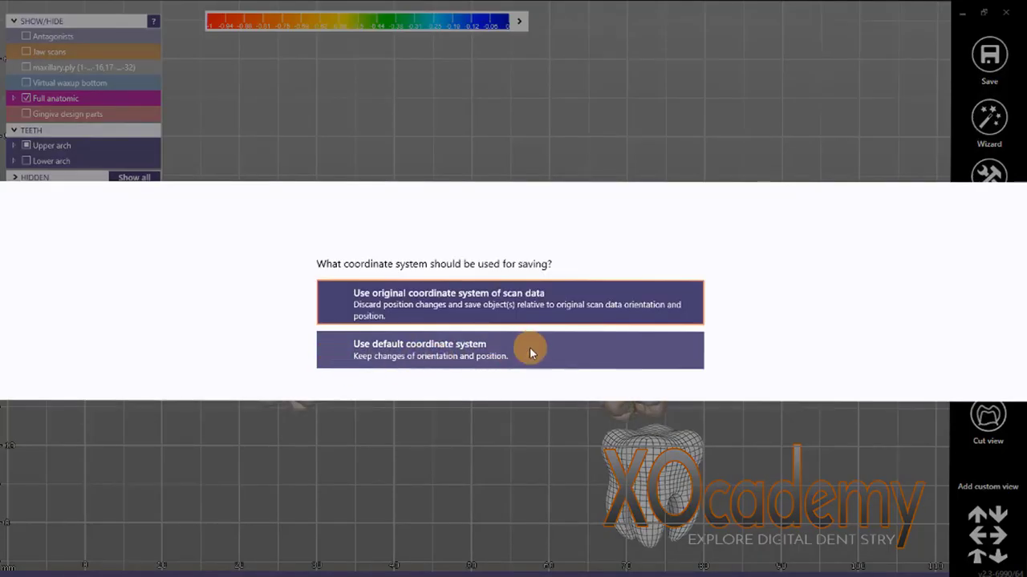
pyautogui.click(530, 349)
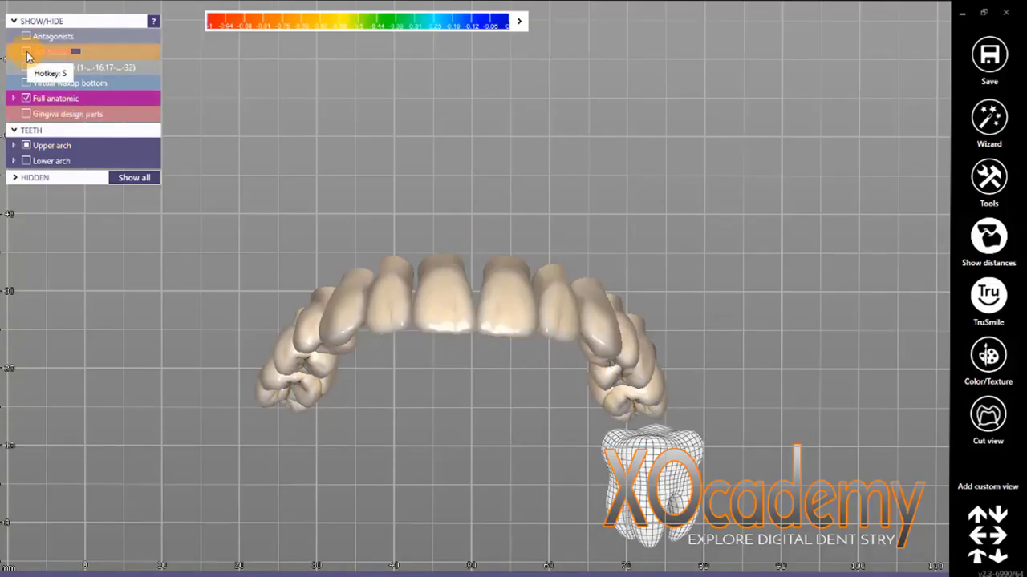
# Show only the jaw scan and export it to the Desktop as plain STL UpperJawEdentulous in the default coordinate system
pyautogui.click(27, 52)
pyautogui.rightClick(408, 201)
pyautogui.click(449, 246)
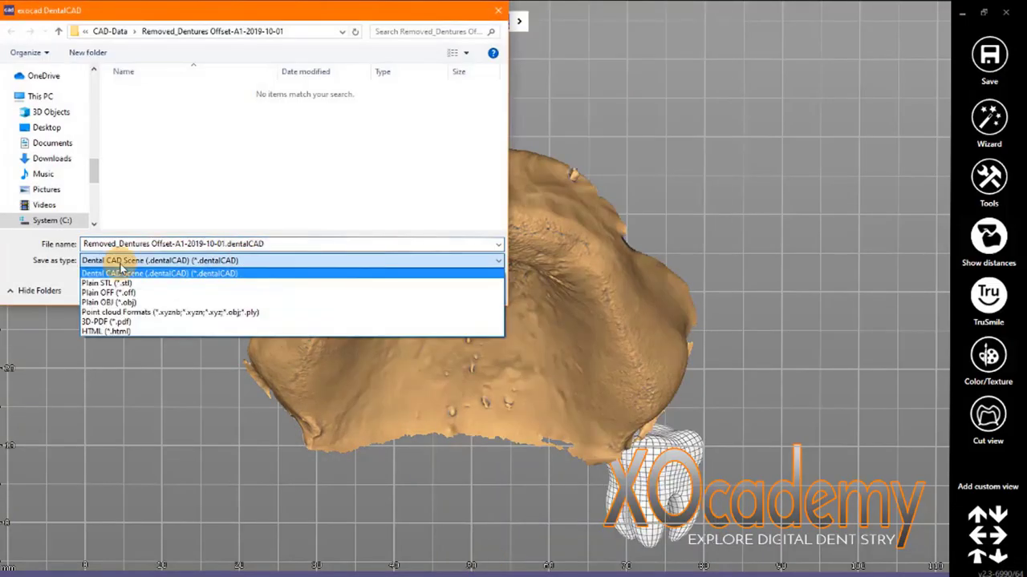
pyautogui.click(160, 282)
pyautogui.click(36, 128)
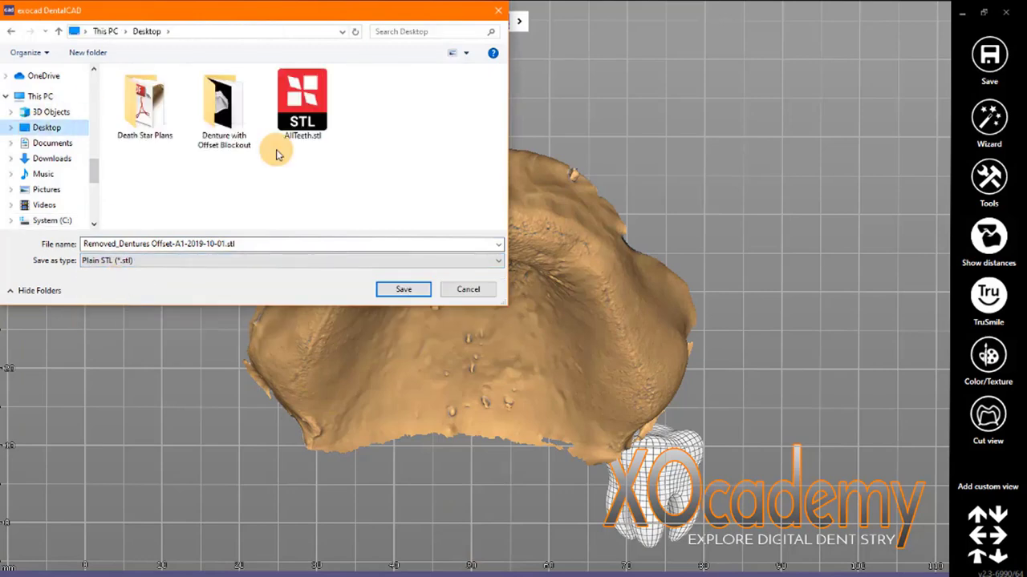
pyautogui.click(277, 249)
pyautogui.write('UpperJawEdentulous')
pyautogui.press('Return')
pyautogui.click(427, 346)
# Show only the antagonist and export it to the Desktop as plain STL AntagonistLowerJaw in the default coordinate system
pyautogui.click(27, 52)
pyautogui.click(27, 36)
pyautogui.rightClick(304, 255)
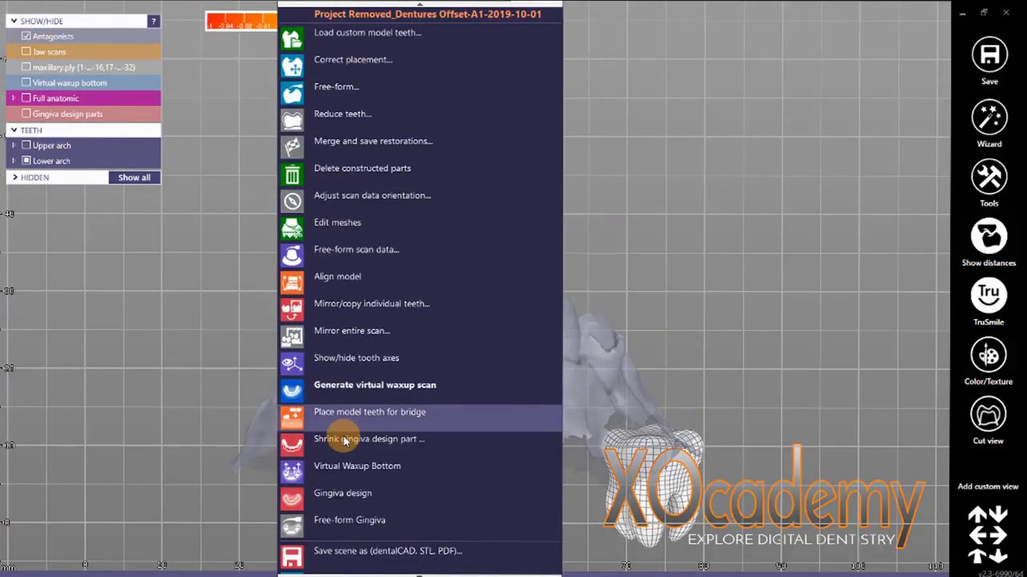
pyautogui.click(142, 261)
pyautogui.click(142, 284)
pyautogui.click(45, 128)
pyautogui.click(246, 246)
pyautogui.write('AntagonistLowerJaw')
pyautogui.press('Return')
pyautogui.click(361, 351)
# Show only the maxillary.ply scan and export it to the Desktop as plain STL UpperJawUnaltered in the default coordinate system
pyautogui.click(26, 36)
pyautogui.click(26, 68)
pyautogui.rightClick(186, 286)
pyautogui.click(244, 549)
pyautogui.click(149, 260)
pyautogui.click(144, 283)
pyautogui.click(46, 128)
pyautogui.click(293, 243)
pyautogui.write('UpperJaw')
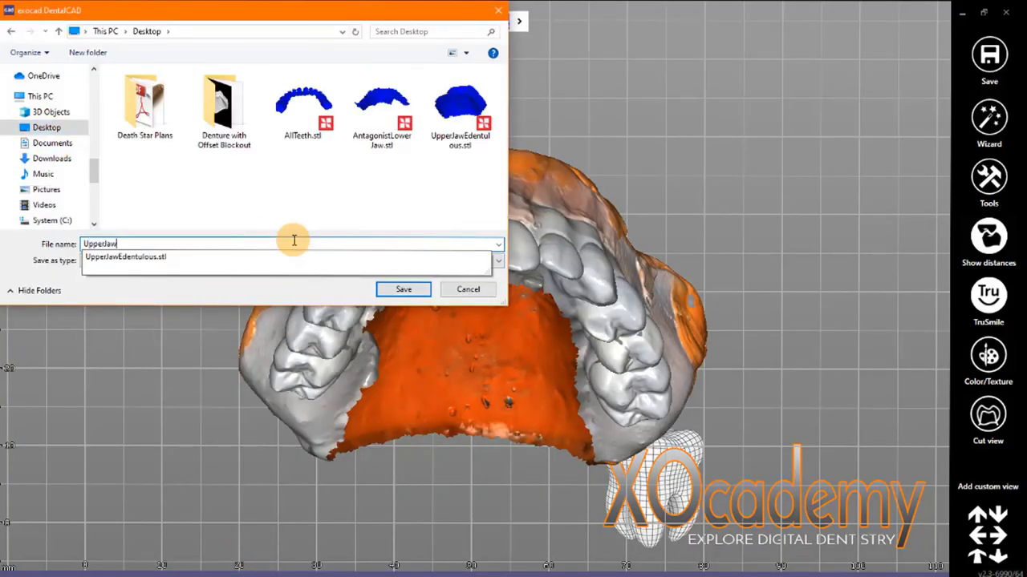
pyautogui.write('Unaltered')
pyautogui.click(395, 289)
pyautogui.click(423, 361)
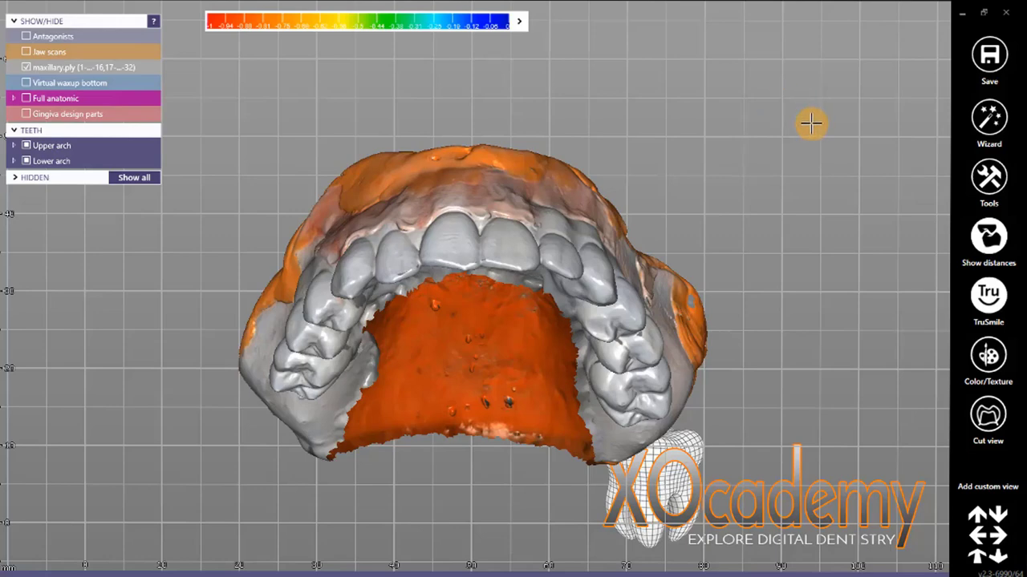
# Show the full anatomic teeth and gingiva design parts over the maxillary scan, and compare them from the front
pyautogui.click(25, 98)
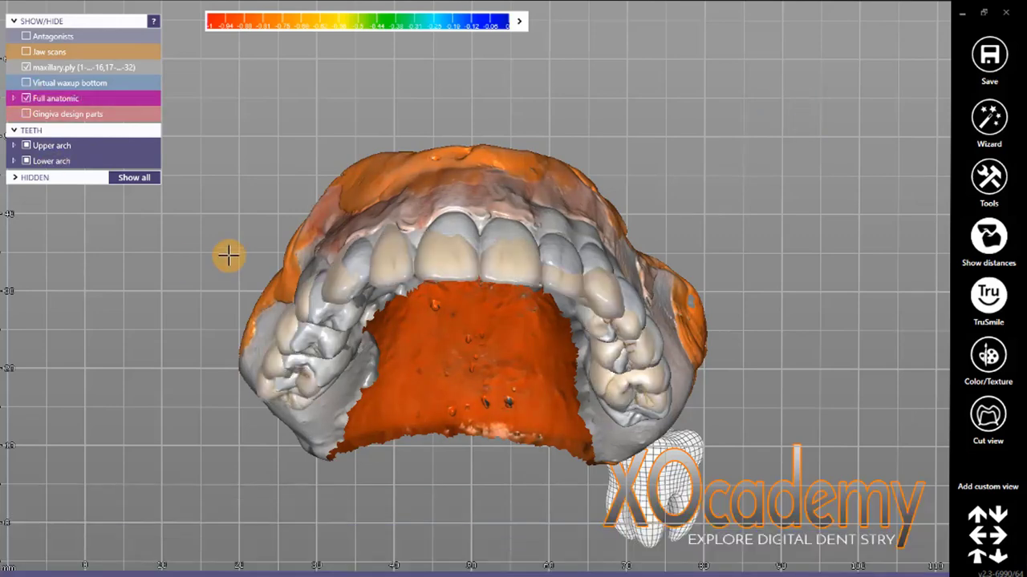
pyautogui.click(25, 114)
pyautogui.moveTo(526, 64); pyautogui.dragTo(530, 126, button='right')
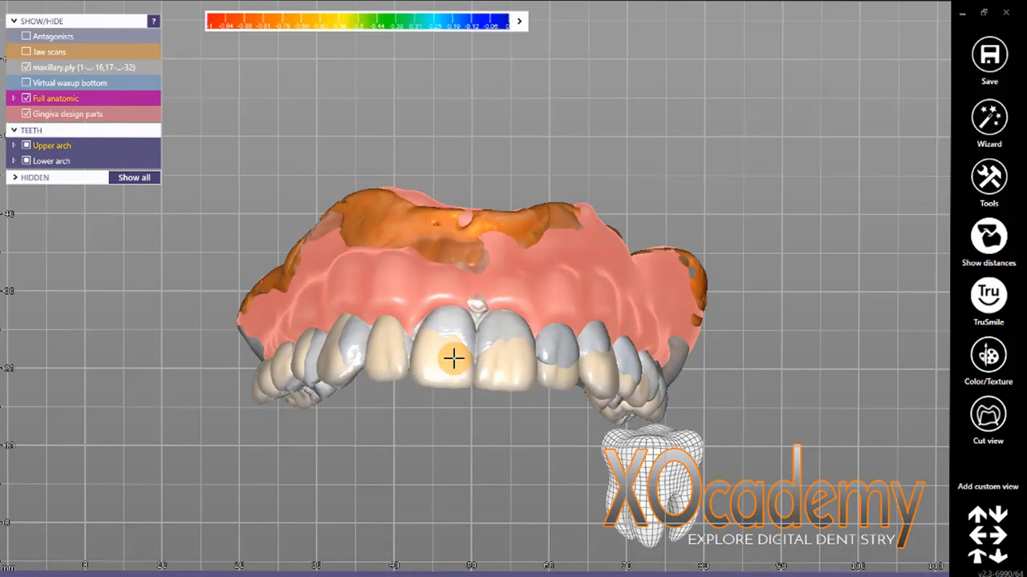
# Show only the full anatomic teeth and select all upper teeth from 3 to 14
pyautogui.click(264, 383)
pyautogui.click(99, 481)
pyautogui.moveTo(99, 482); pyautogui.dragTo(264, 457, button='right')
pyautogui.click(324, 378)
pyautogui.moveTo(513, 449); pyautogui.dragTo(265, 450, button='right')
pyautogui.keyDown('shift'); pyautogui.click(596, 358); pyautogui.keyUp('shift')
pyautogui.moveTo(385, 449); pyautogui.dragTo(554, 449, button='right')
pyautogui.keyDown('shift'); pyautogui.click(316, 371); pyautogui.keyUp('shift')
pyautogui.click(325, 376)
pyautogui.keyDown('ctrl'); pyautogui.click(367, 375); pyautogui.keyUp('ctrl')
pyautogui.keyDown('ctrl'); pyautogui.click(291, 384); pyautogui.keyUp('ctrl')
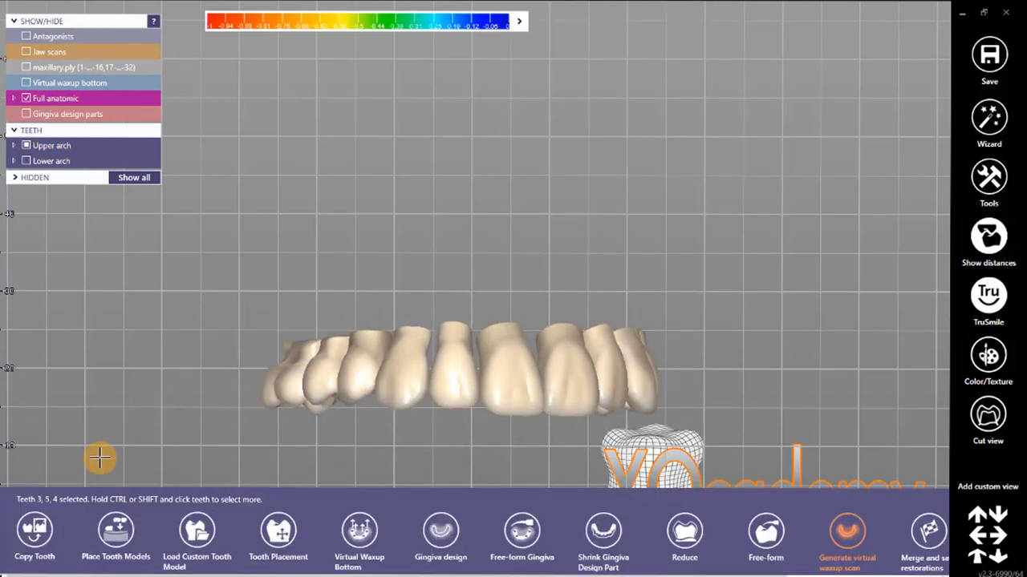
pyautogui.keyDown('ctrl'); pyautogui.click(558, 378); pyautogui.keyUp('ctrl')
pyautogui.moveTo(834, 346); pyautogui.dragTo(718, 344, button='right')
pyautogui.keyDown('ctrl'); pyautogui.click(471, 368); pyautogui.keyUp('ctrl')
pyautogui.keyDown('ctrl'); pyautogui.click(516, 368); pyautogui.keyUp('ctrl')
pyautogui.moveTo(53, 521); pyautogui.dragTo(401, 371, button='right')
pyautogui.moveTo(472, 438); pyautogui.dragTo(465, 440, button='right')
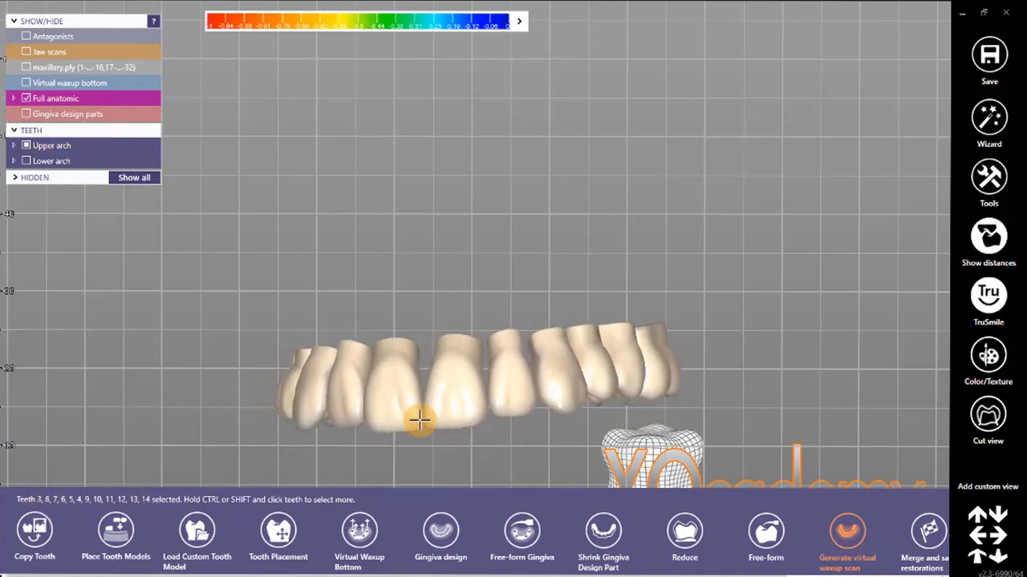
# Reduce the selected upper teeth with a shrink depth of 0.5 mm and accept the result
pyautogui.click(686, 532)
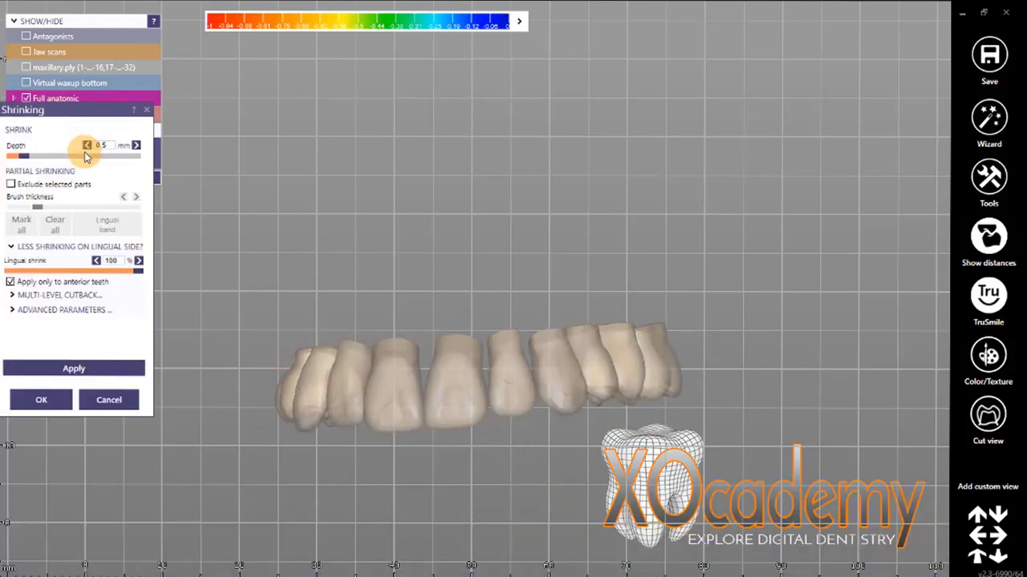
pyautogui.click(74, 368)
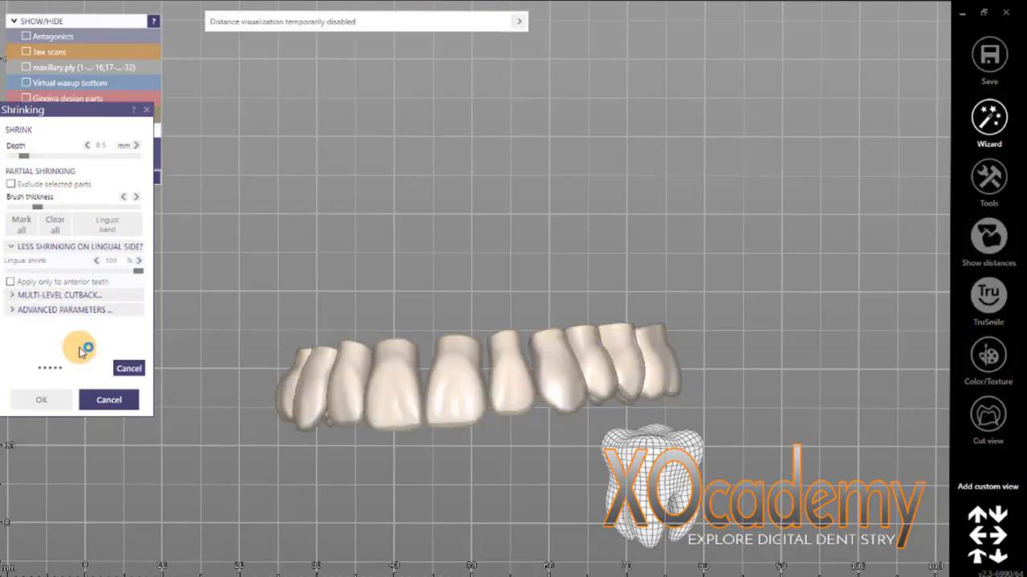
pyautogui.scroll(5, 414, 442)
pyautogui.click(41, 399)
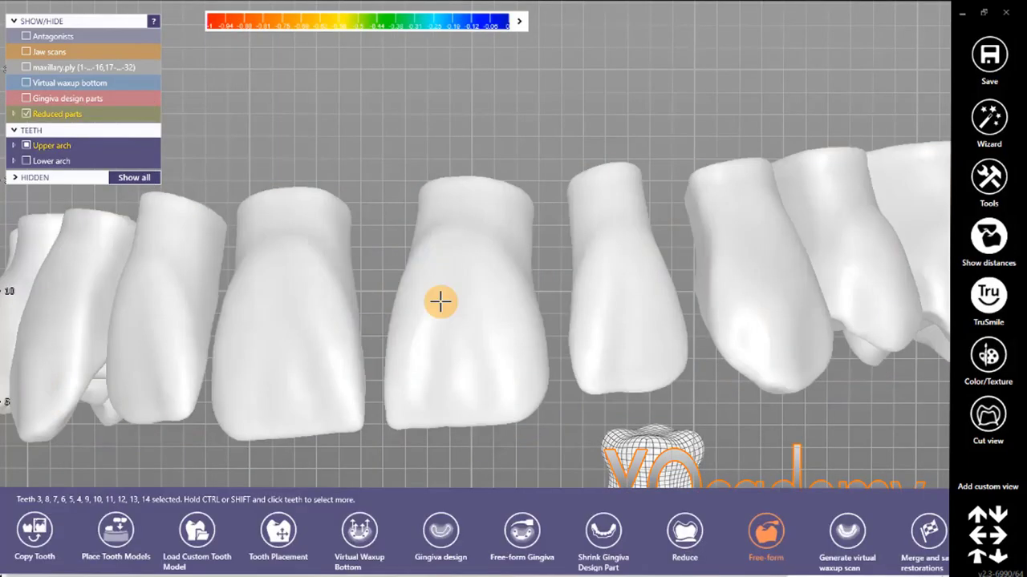
pyautogui.scroll(-5, 442, 406)
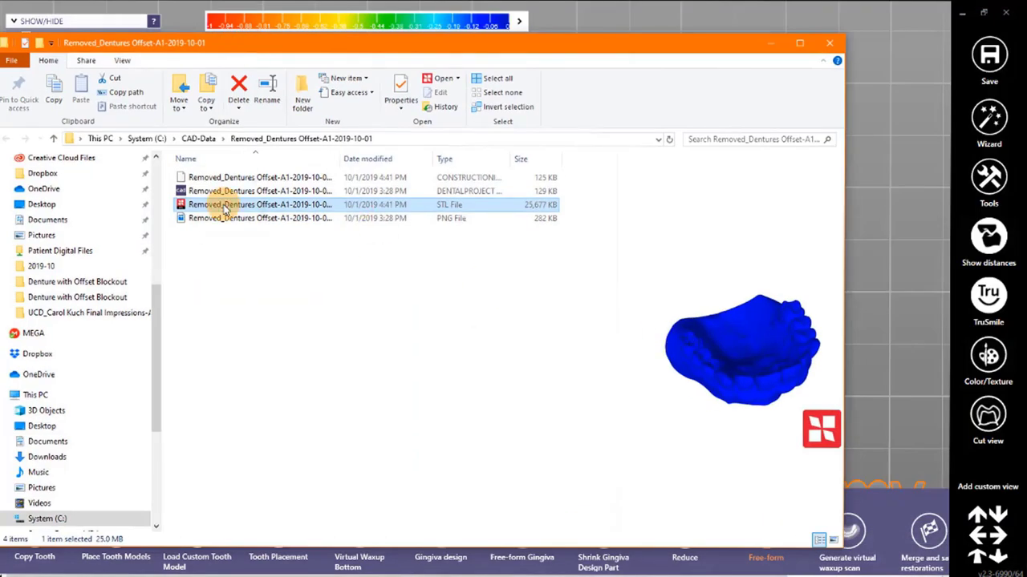
# Generate the virtual waxup scan for the reduced upper teeth and accept it
pyautogui.moveTo(1016, 390); pyautogui.dragTo(264, 311, button='right')
pyautogui.click(294, 348)
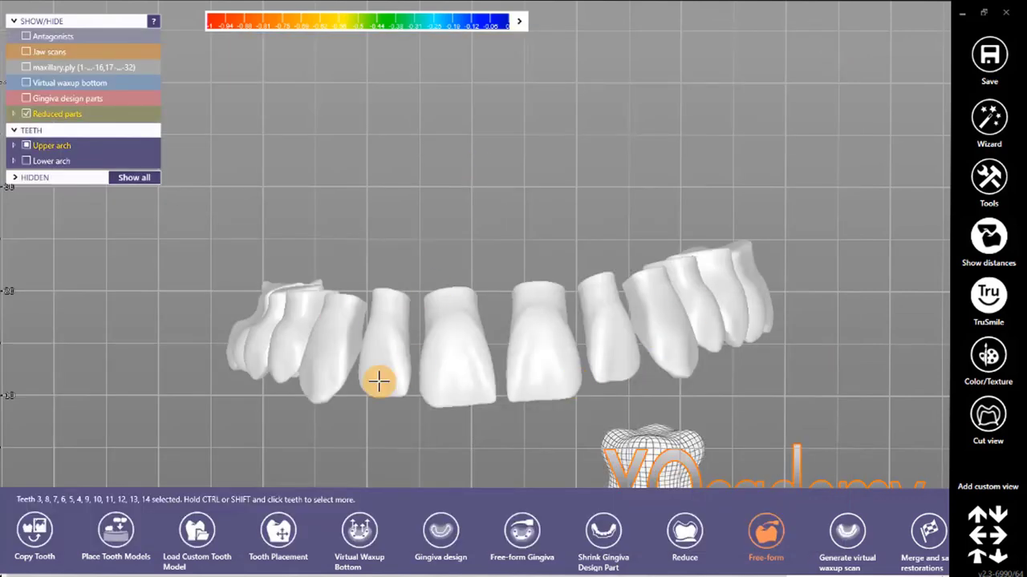
pyautogui.moveTo(729, 573); pyautogui.dragTo(858, 574)
pyautogui.click(687, 538)
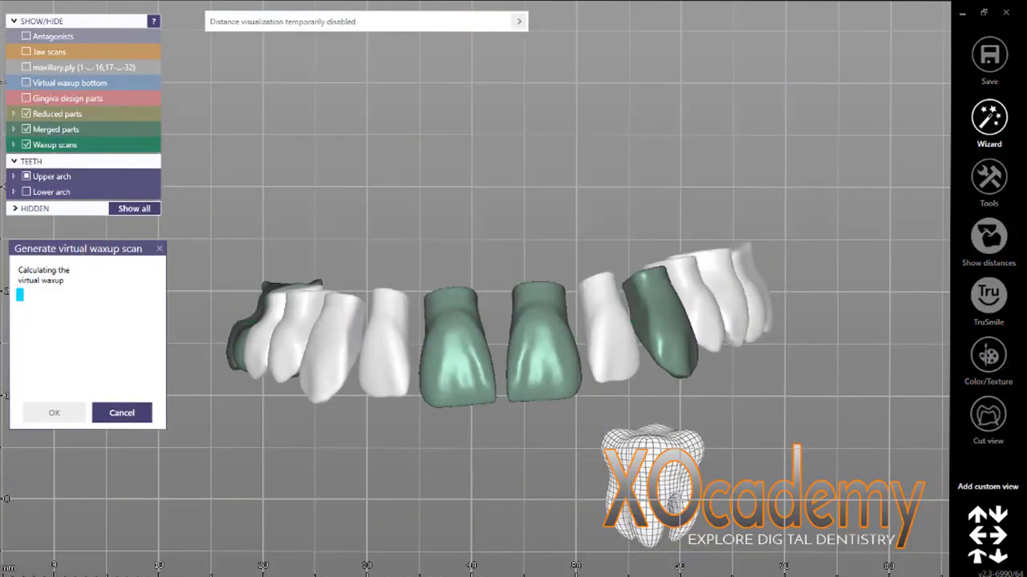
pyautogui.moveTo(703, 185); pyautogui.dragTo(401, 321, button='right')
pyautogui.click(64, 415)
# Merge and save the anatomic waxup restoration, optimized for better free-forming and 3D printing
pyautogui.rightClick(541, 245)
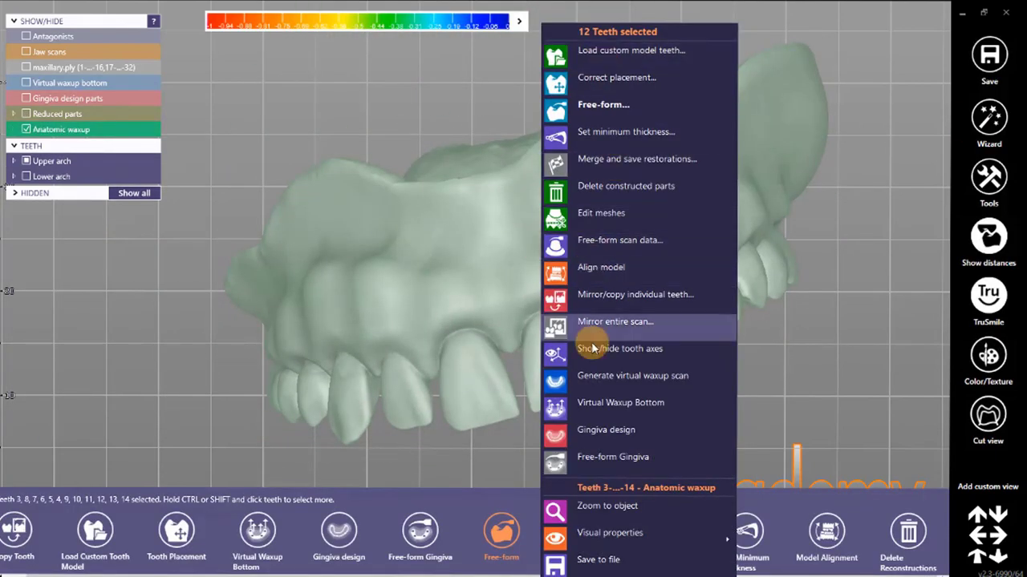
pyautogui.click(896, 233)
pyautogui.rightClick(123, 269)
pyautogui.click(213, 185)
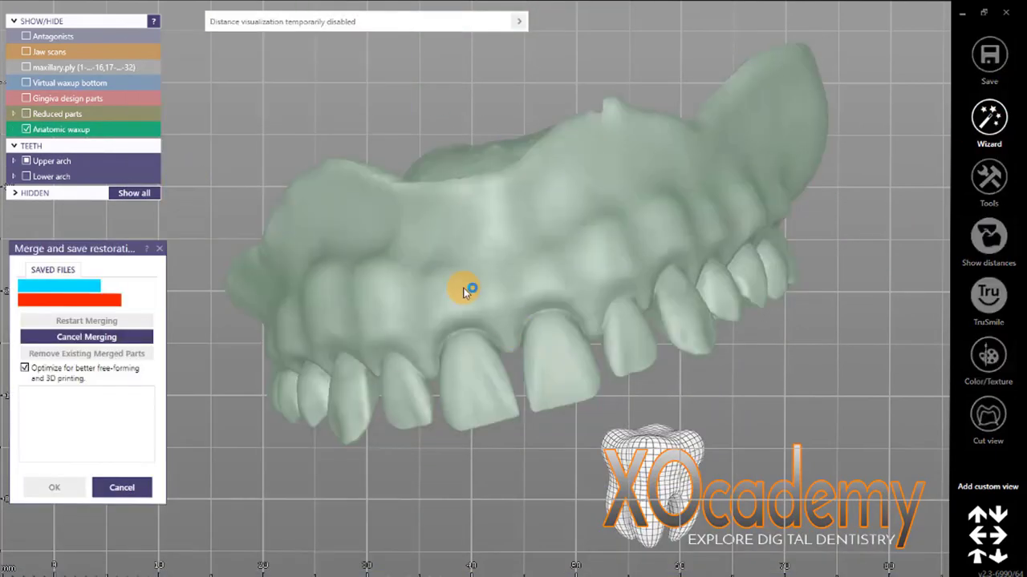
pyautogui.click(53, 487)
# Free-form the merged waxup, load the teeth from file as a subtractive attachment, and hide the antagonists
pyautogui.rightClick(412, 259)
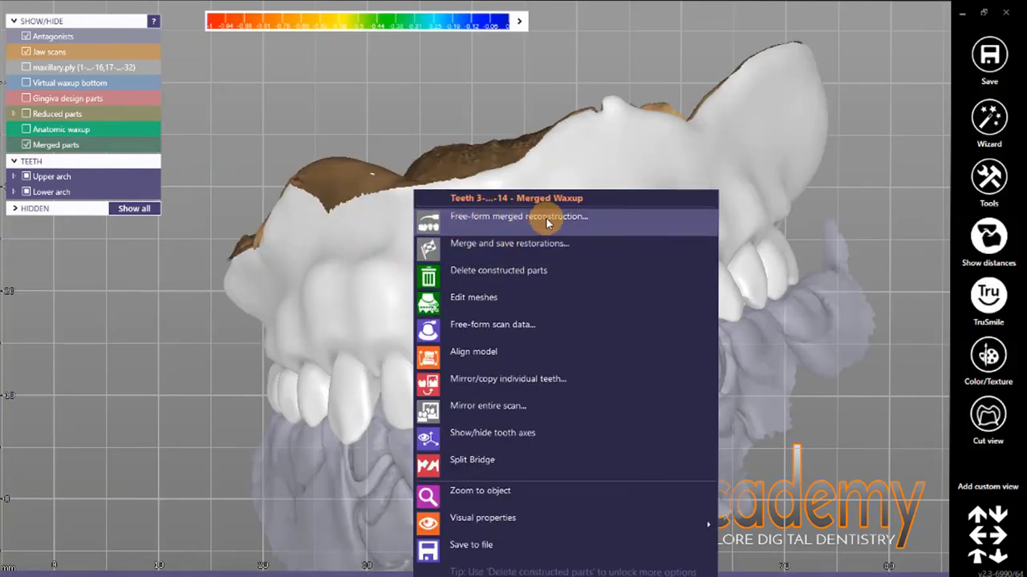
pyautogui.click(546, 218)
pyautogui.click(125, 270)
pyautogui.click(124, 289)
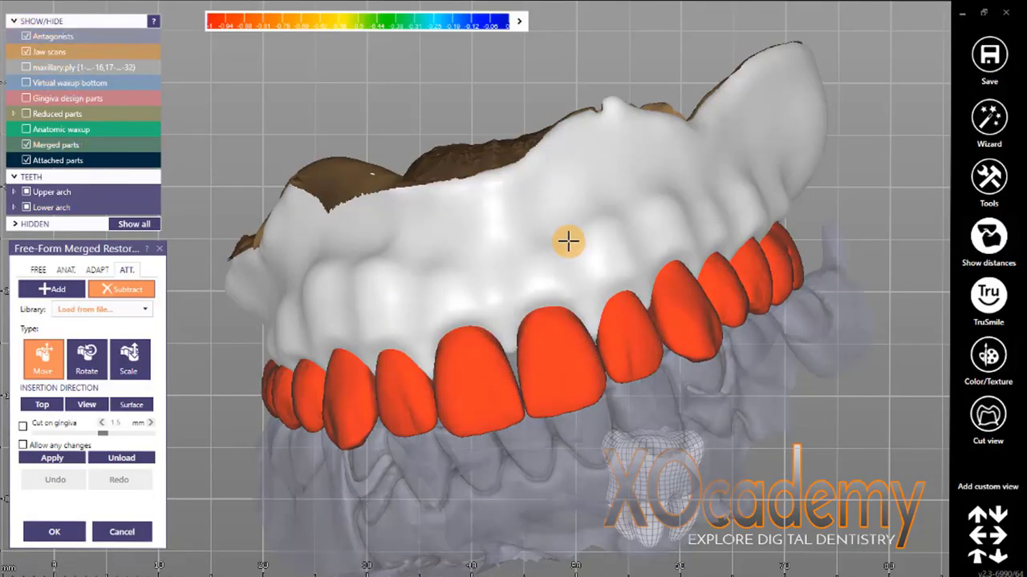
pyautogui.click(25, 37)
pyautogui.moveTo(718, 453); pyautogui.dragTo(550, 476, button='right')
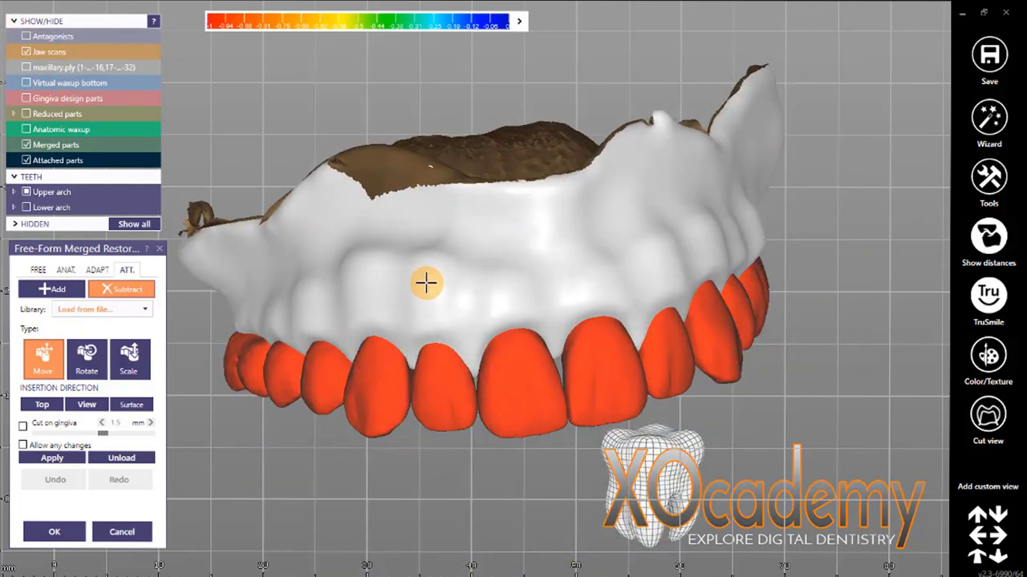
# Try to subtract the attached teeth from the merged waxup with any changes allowed, and undo and cancel the attempt
pyautogui.click(23, 444)
pyautogui.click(51, 458)
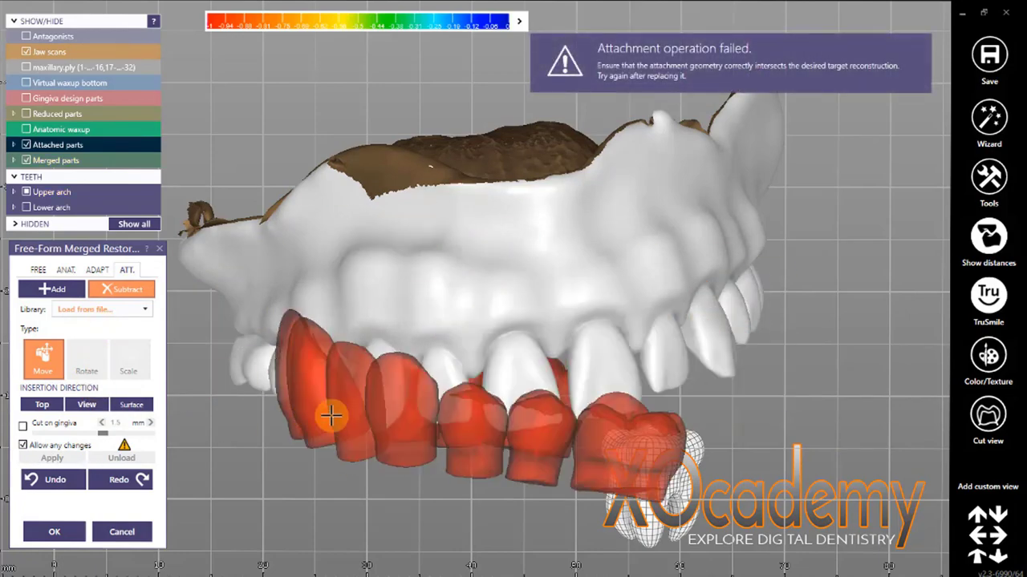
pyautogui.moveTo(481, 385); pyautogui.dragTo(452, 270, button='right')
pyautogui.click(54, 486)
pyautogui.moveTo(296, 299); pyautogui.dragTo(374, 408, button='right')
pyautogui.click(128, 530)
pyautogui.moveTo(540, 270); pyautogui.dragTo(497, 371, button='right')
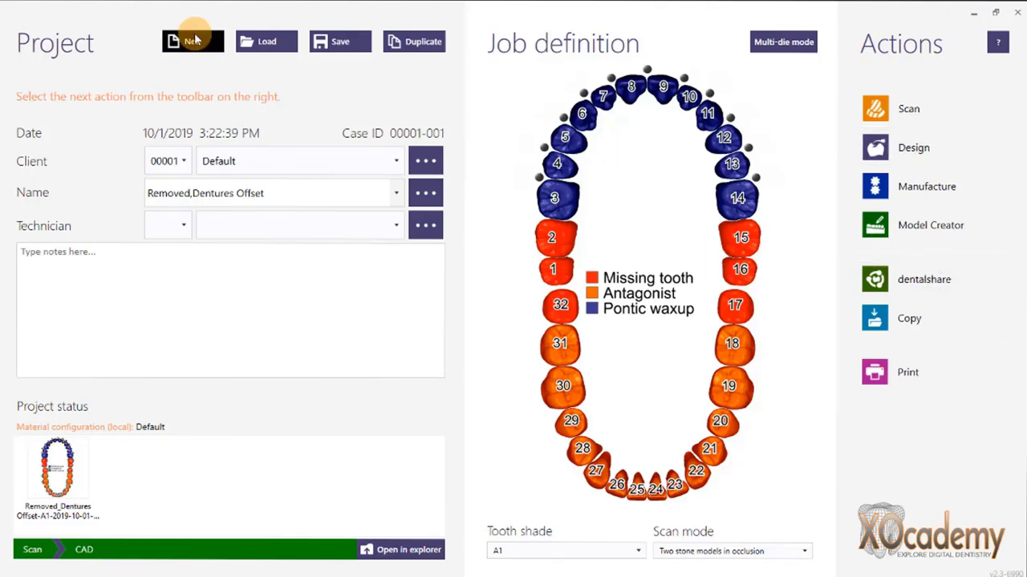
# Create a new project for the Default client with the name Denture Teeth Offset
pyautogui.click(193, 40)
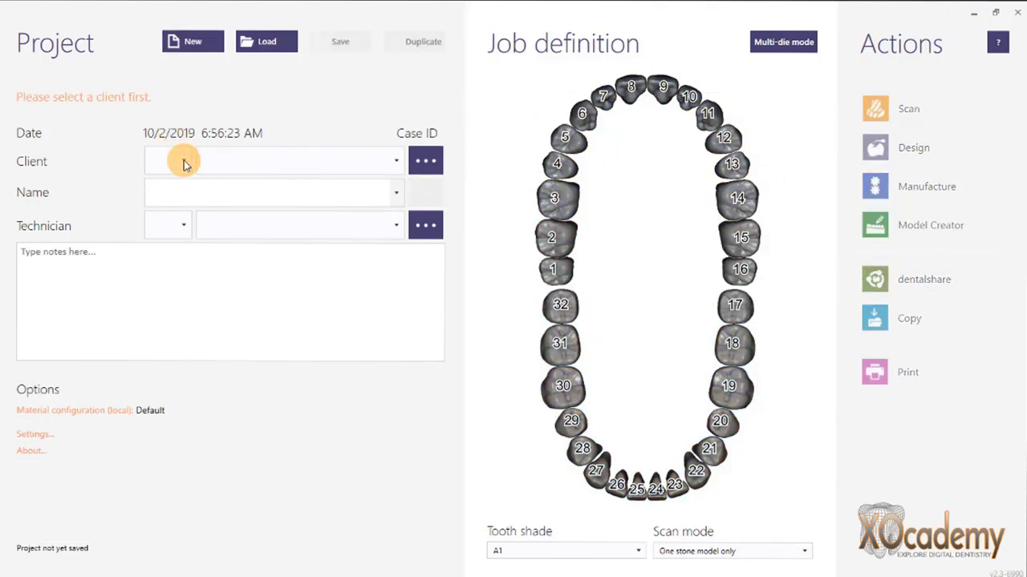
pyautogui.click(205, 195)
pyautogui.write('Denture Teeth Offset')
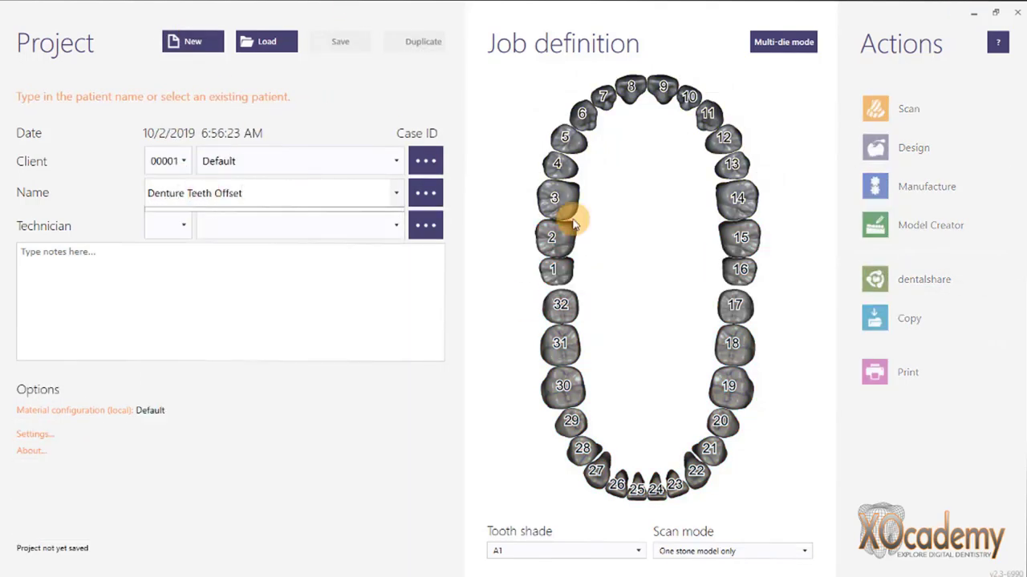
# Define teeth 3 to 14 as zirconia pontic waxups designed digitally with mandatory virtual gingiva, and save the project
pyautogui.click(571, 201)
pyautogui.click(344, 337)
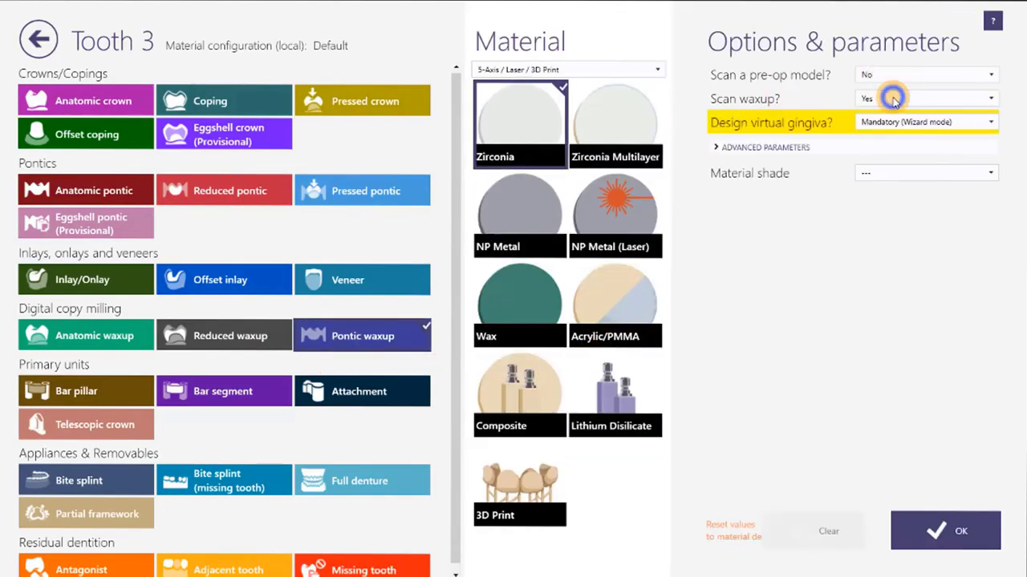
pyautogui.click(894, 99)
pyautogui.click(910, 138)
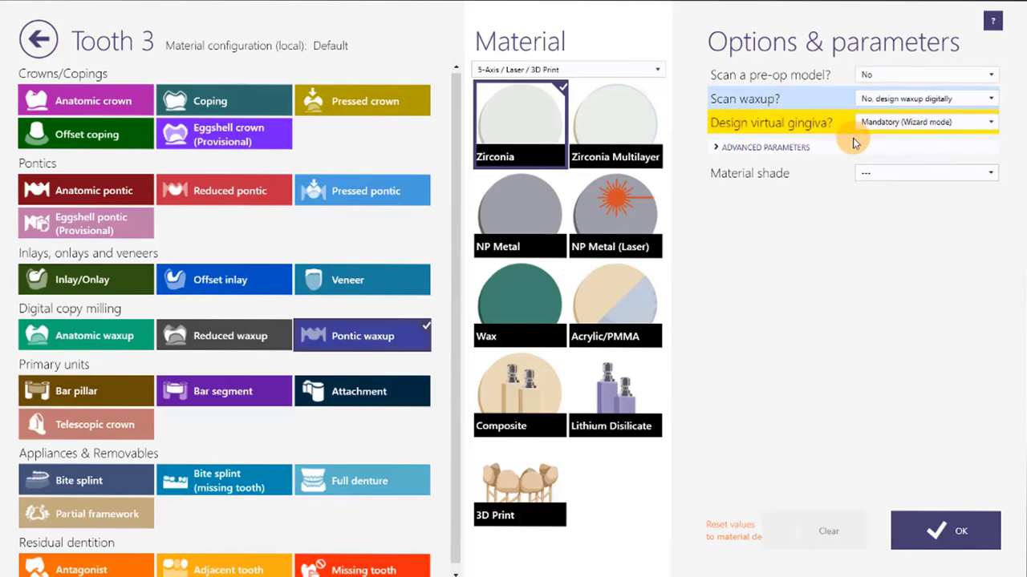
pyautogui.click(945, 531)
pyautogui.keyDown('shift'); pyautogui.click(738, 200); pyautogui.keyUp('shift')
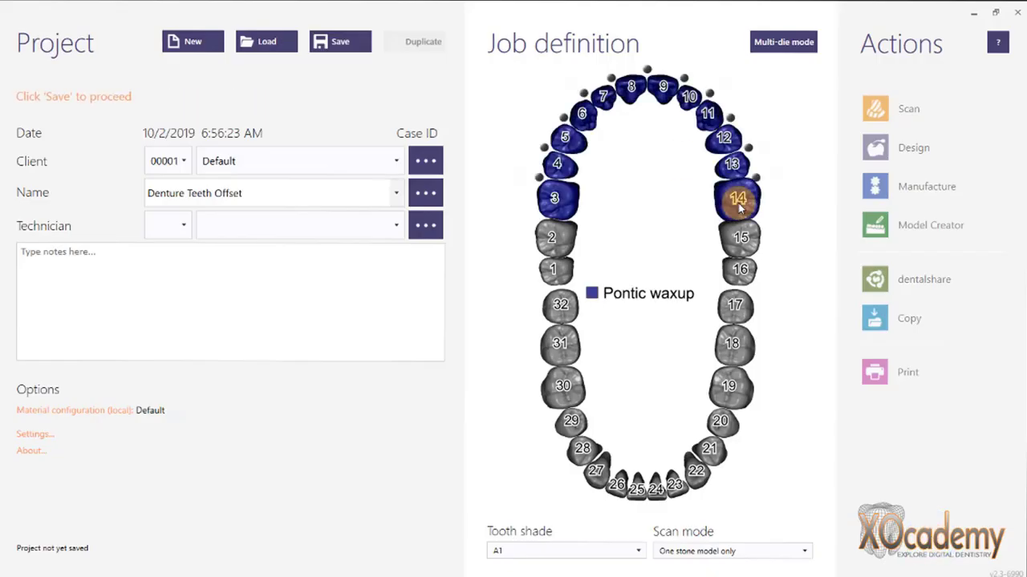
pyautogui.click(340, 41)
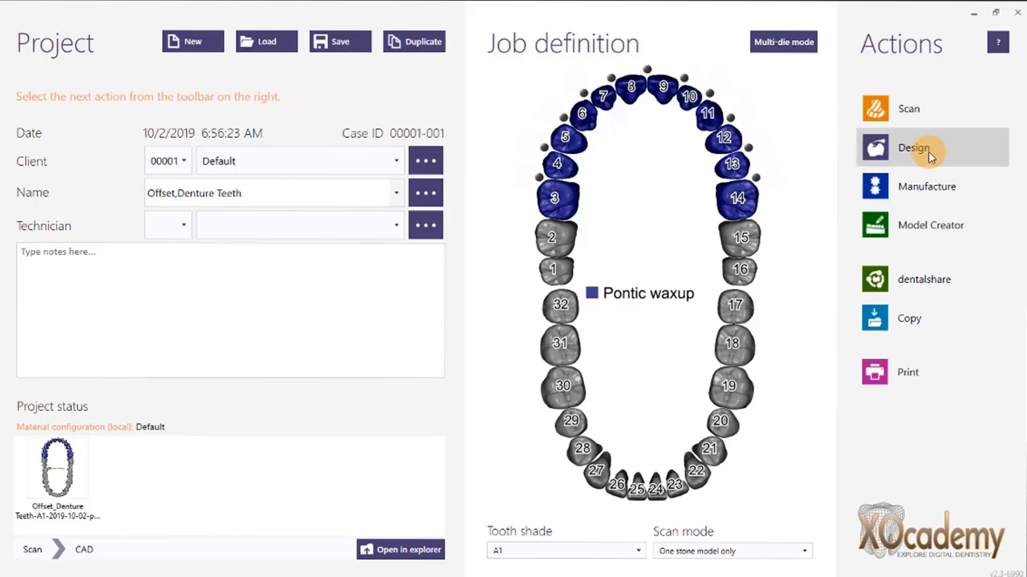
# Open the project in design, load AllTeeth.stl from the Desktop as the upper jaw scan, and set the current view as axis
pyautogui.click(913, 149)
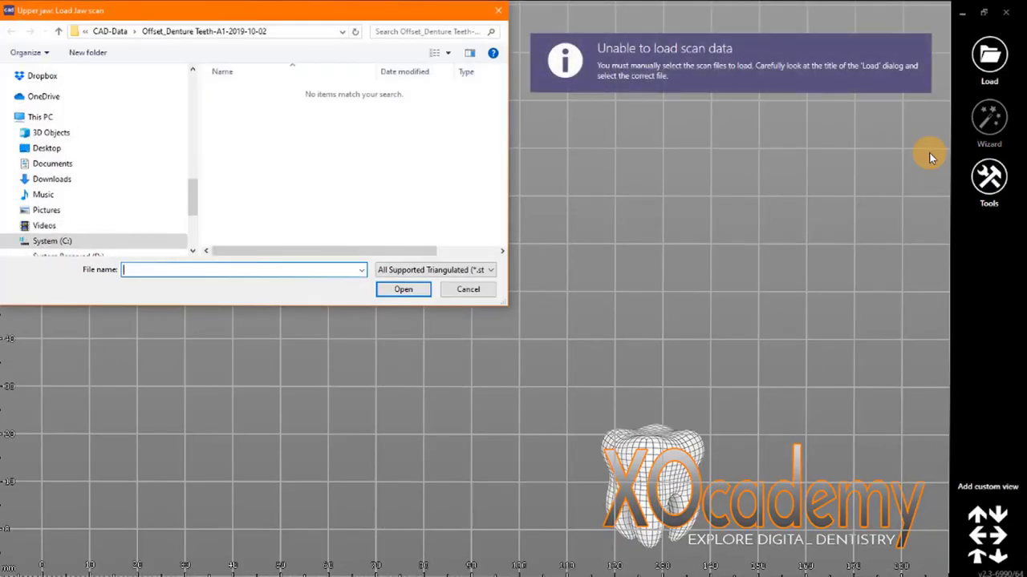
pyautogui.click(47, 149)
pyautogui.doubleClick(387, 107)
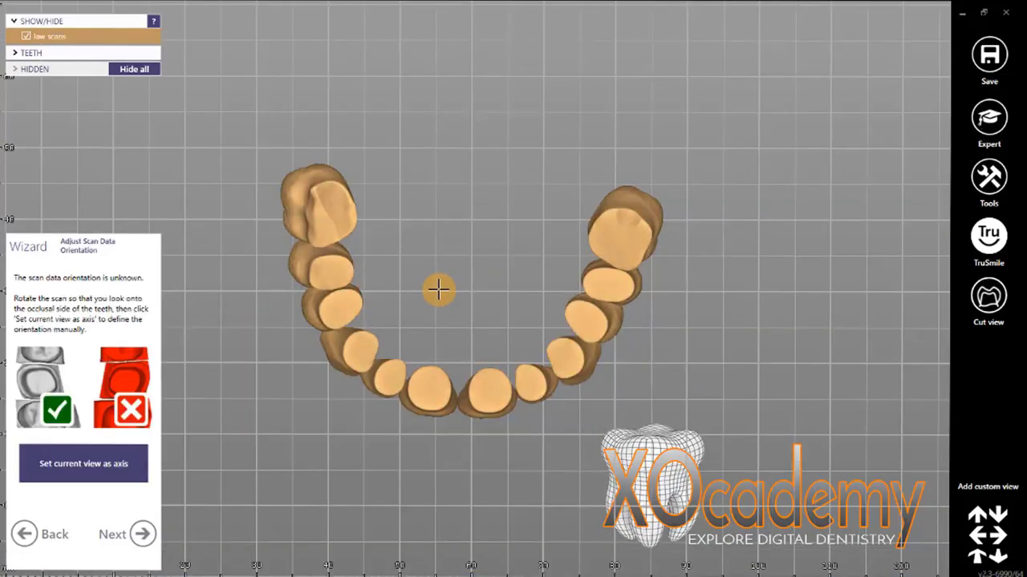
pyautogui.click(103, 462)
pyautogui.click(142, 534)
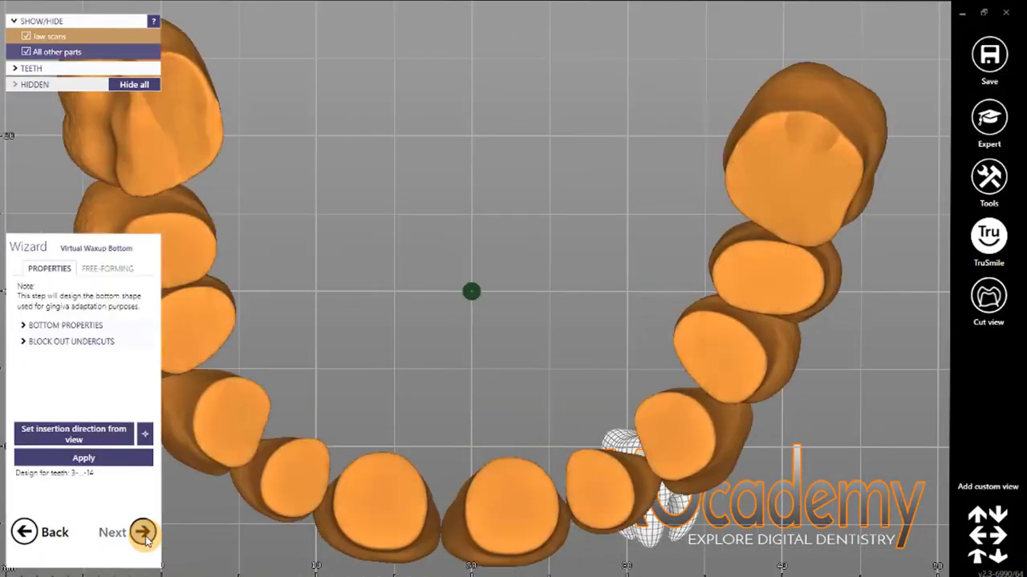
# Compute the virtual waxup bottom for teeth 3 to 14 with a 0.1 mm offset and undercuts allowed to 0 mm
pyautogui.click(67, 325)
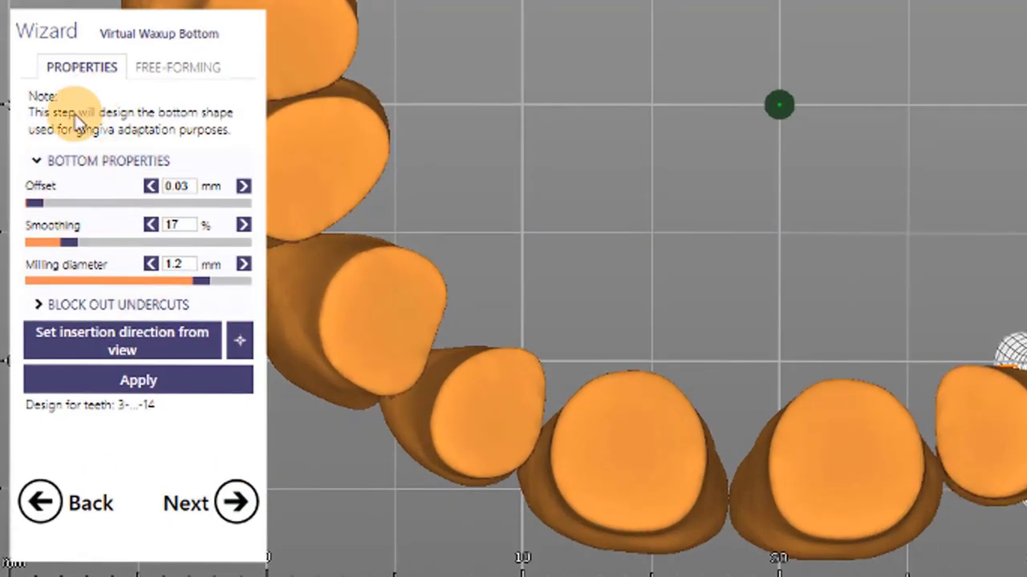
pyautogui.click(65, 304)
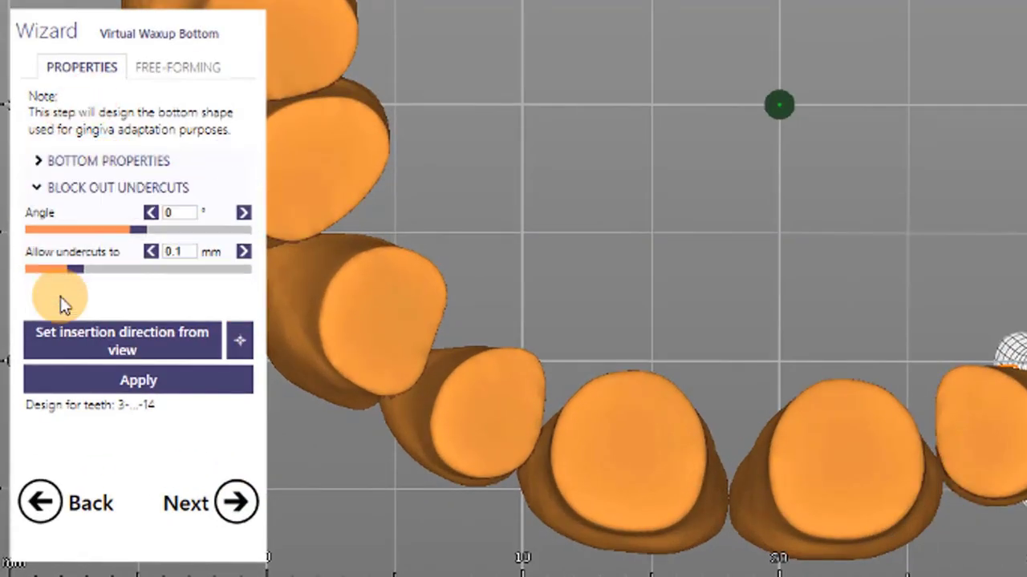
pyautogui.click(131, 382)
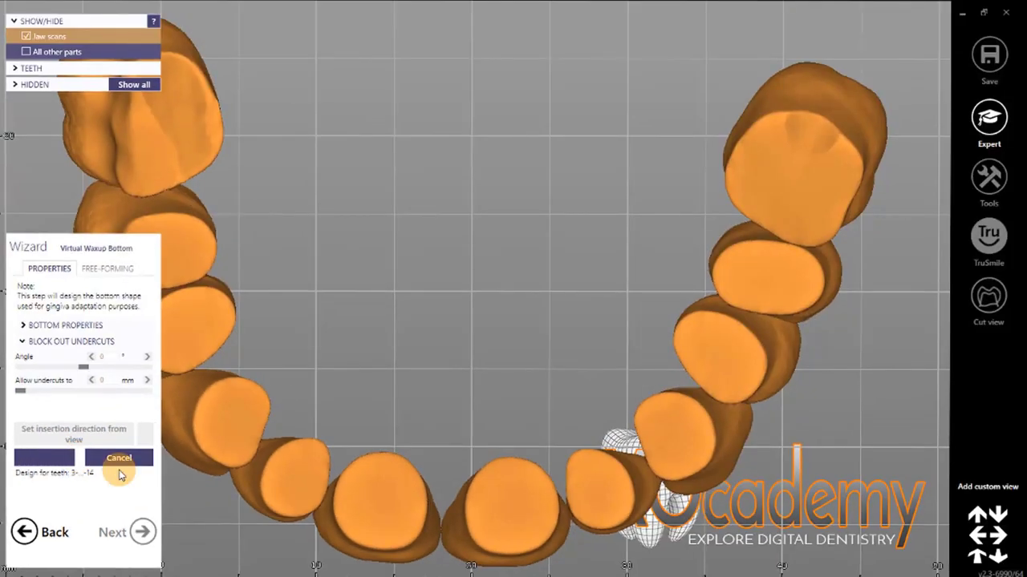
# Examine the waxup bottom in cut view and check its offset from the scanned teeth
pyautogui.scroll(-5, 411, 389)
pyautogui.moveTo(411, 390); pyautogui.dragTo(362, 409, button='right')
pyautogui.scroll(5, 362, 409)
pyautogui.moveTo(274, 510); pyautogui.dragTo(540, 338, button='right')
pyautogui.click(65, 326)
pyautogui.click(988, 297)
pyautogui.click(467, 299)
pyautogui.scroll(4, 762, 314)
pyautogui.scroll(8, 806, 278)
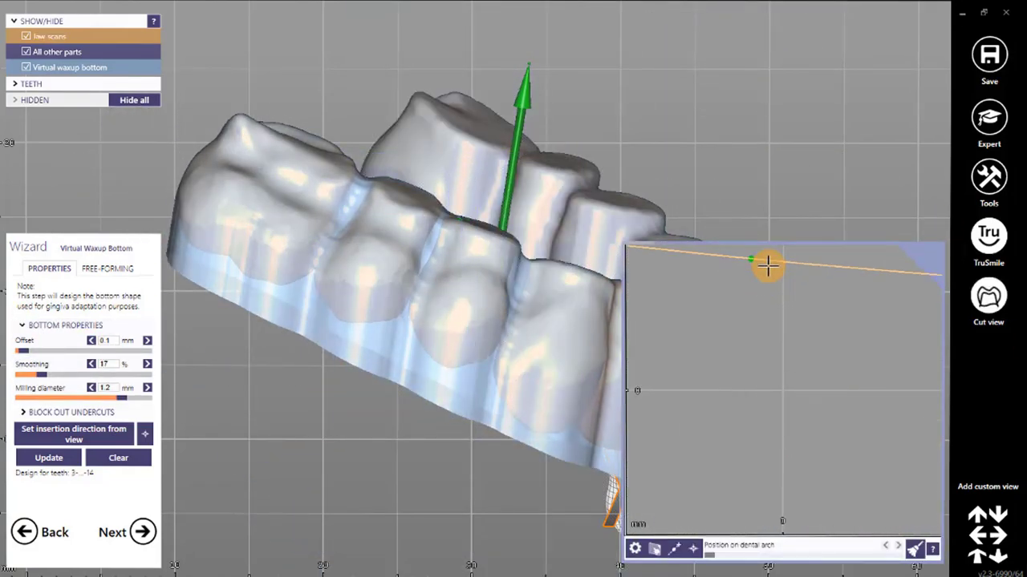
pyautogui.scroll(-5, 762, 329)
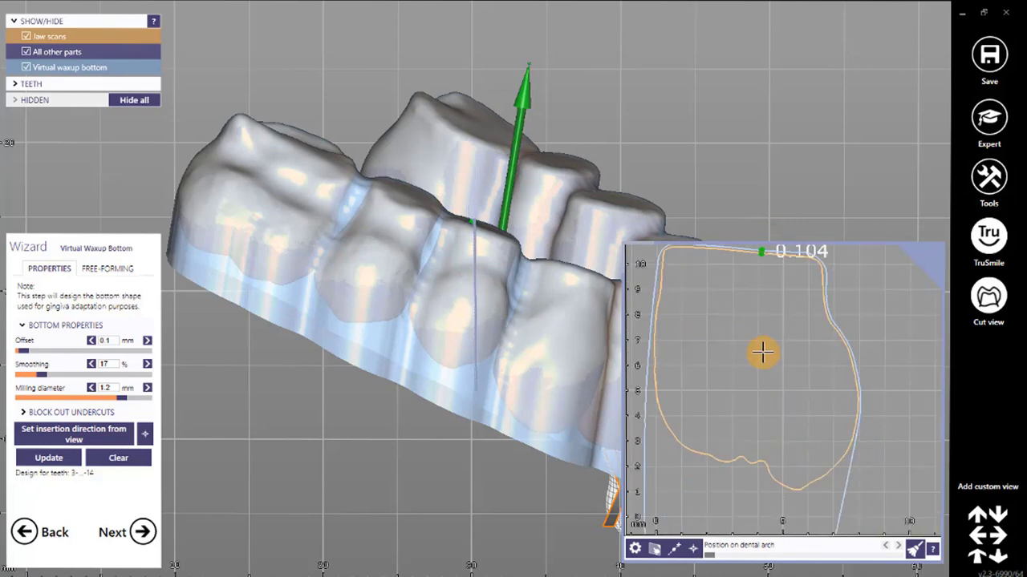
pyautogui.click(989, 298)
# Export the virtual waxup bottom to the Desktop as plain STL OffsetSurface
pyautogui.rightClick(692, 184)
pyautogui.click(638, 169)
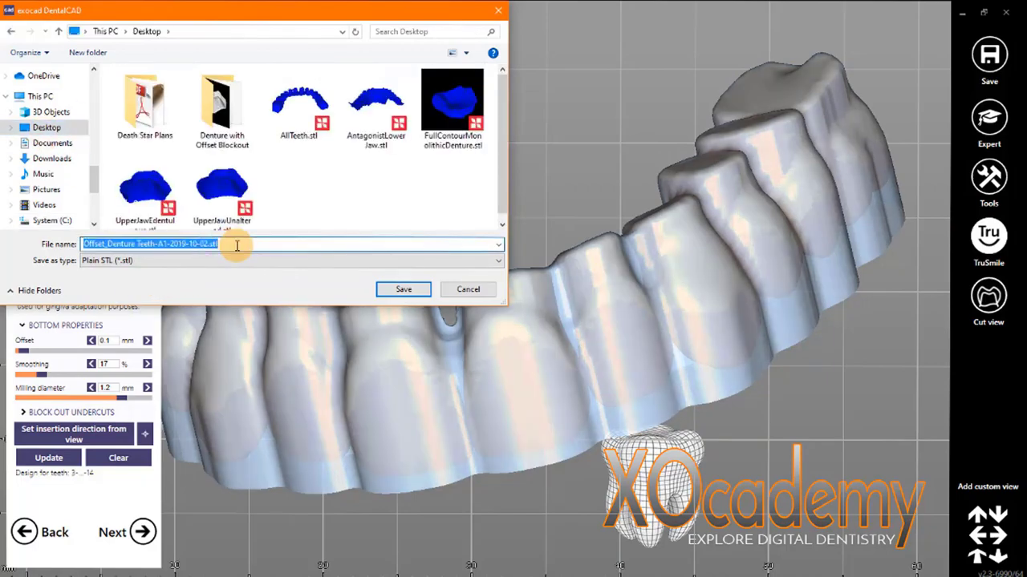
pyautogui.click(405, 289)
pyautogui.click(435, 360)
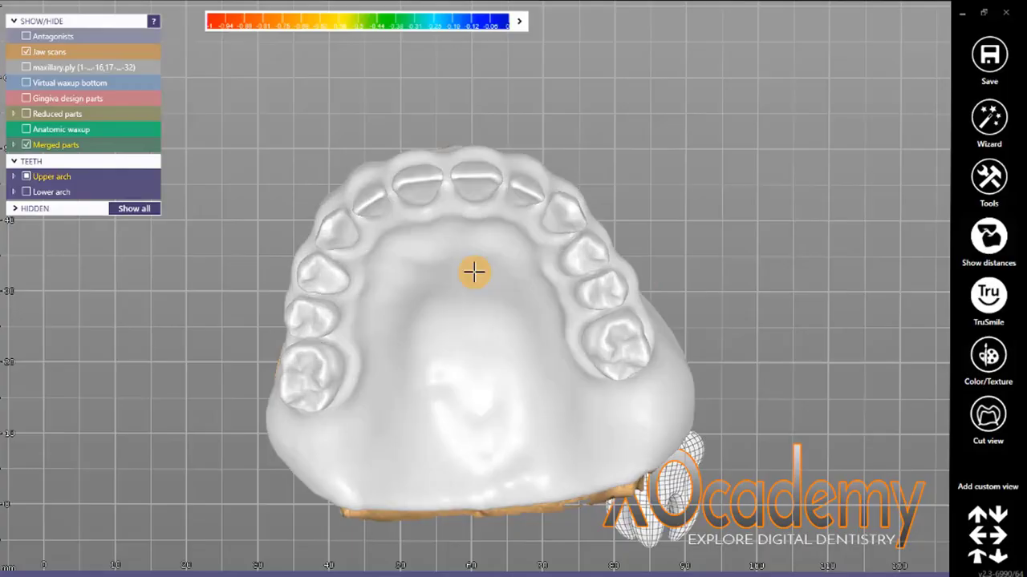
# Return to the denture project, free-form the merged denture, and load OffsetSurface.stl from the Desktop as an attachment
pyautogui.moveTo(472, 270); pyautogui.dragTo(498, 330, button='right')
pyautogui.rightClick(498, 330)
pyautogui.click(536, 220)
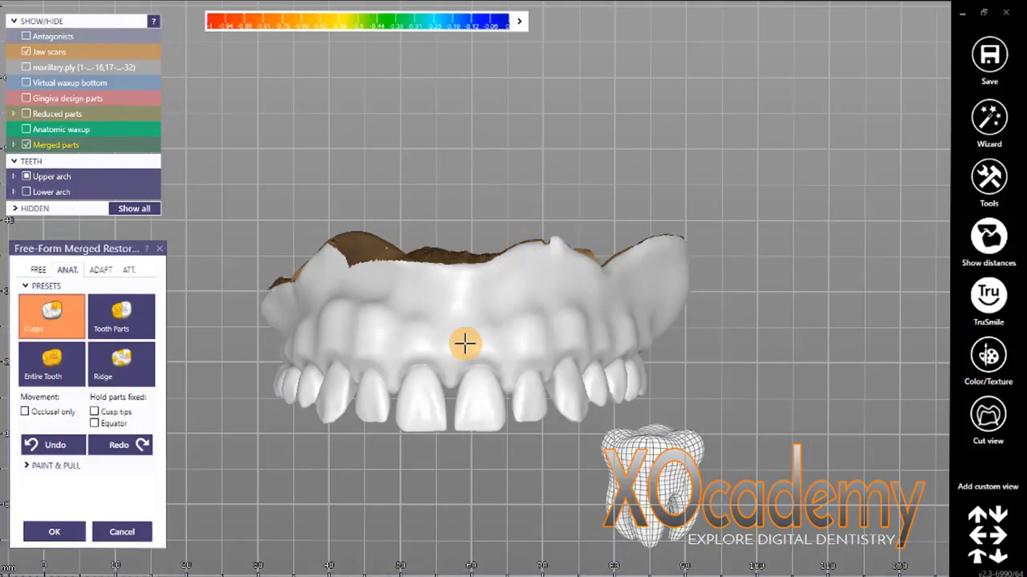
pyautogui.click(128, 269)
pyautogui.click(104, 329)
pyautogui.click(84, 514)
pyautogui.click(303, 332)
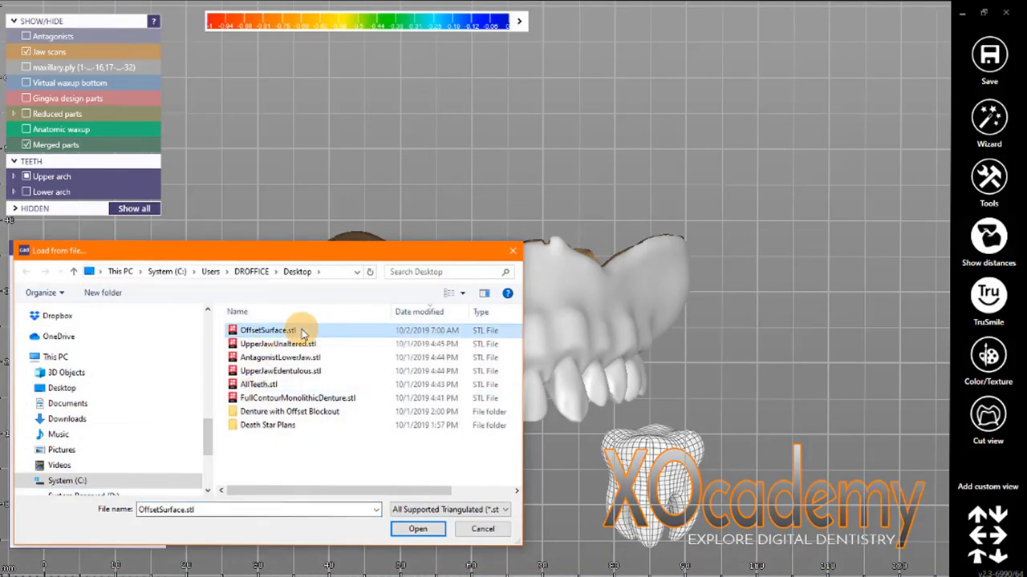
pyautogui.click(419, 528)
pyautogui.press('Return')
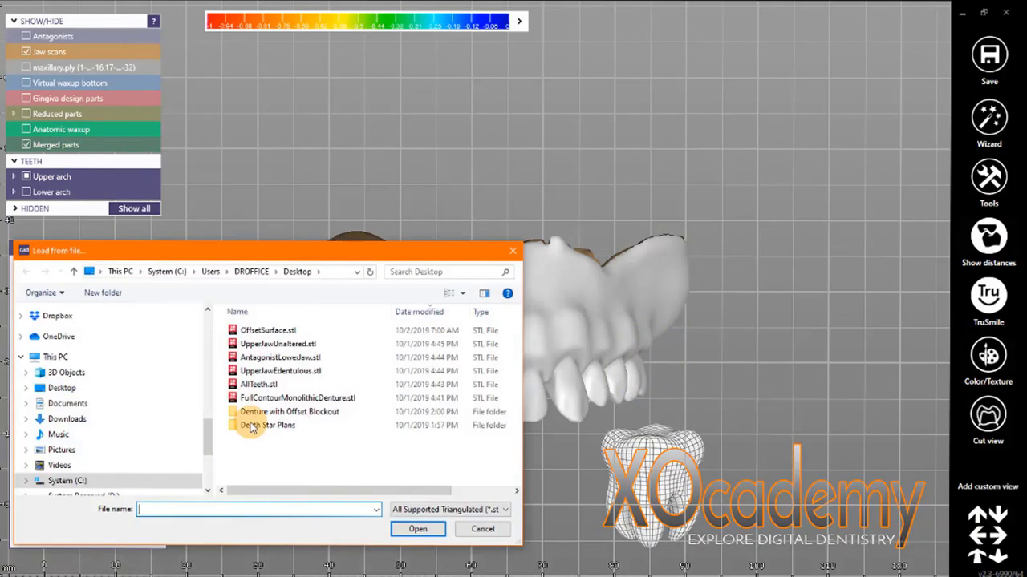
pyautogui.click(314, 333)
pyautogui.doubleClick(313, 333)
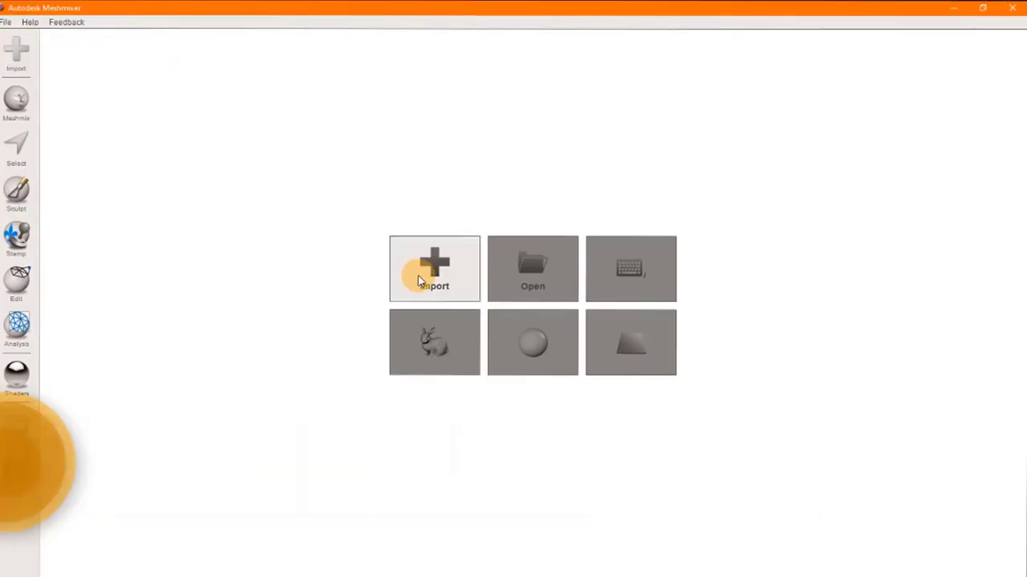
# Switch to Meshmixer and start importing a denture mesh from the Desktop
pyautogui.click(418, 275)
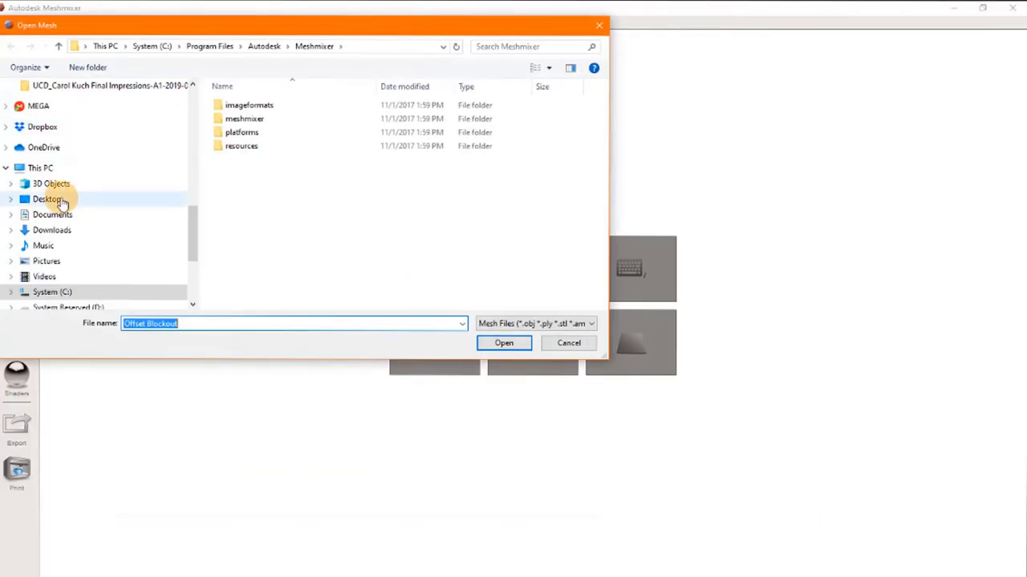
pyautogui.click(46, 199)
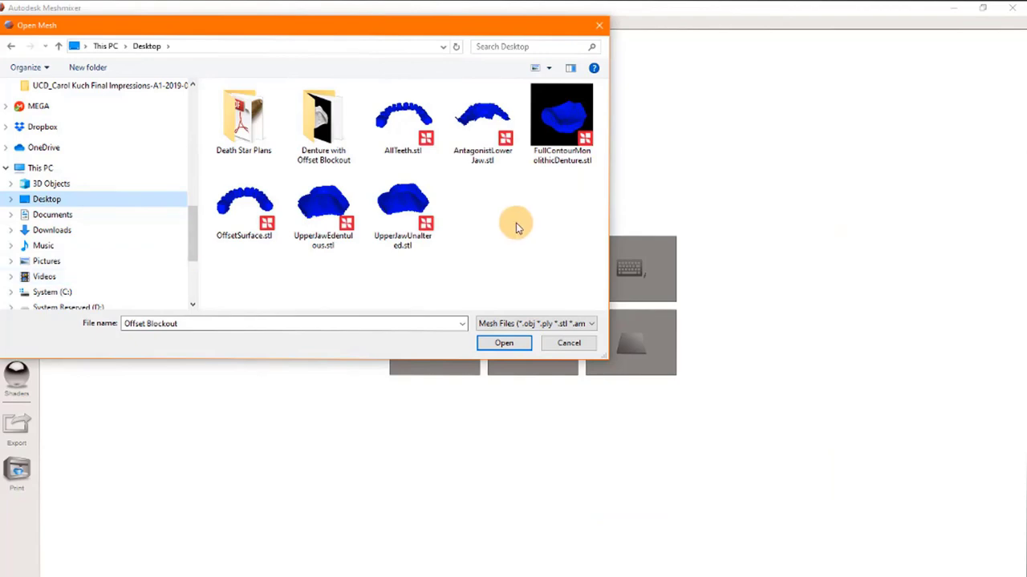
pyautogui.doubleClick(584, 128)
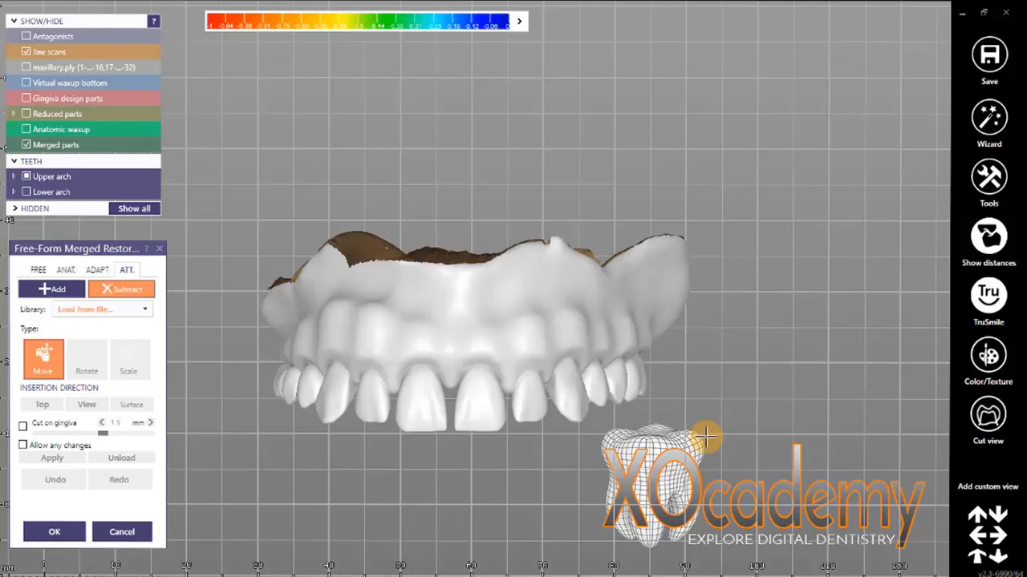
# Return to the denture project, accept the free-form changes, and preview the denture STL in the project folder
pyautogui.click(988, 178)
pyautogui.click(53, 532)
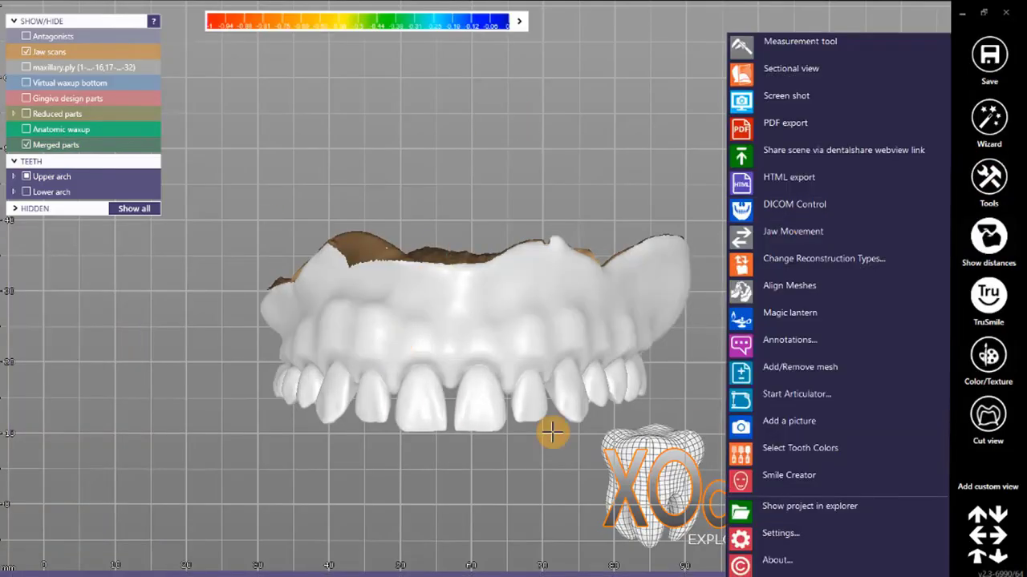
pyautogui.click(810, 507)
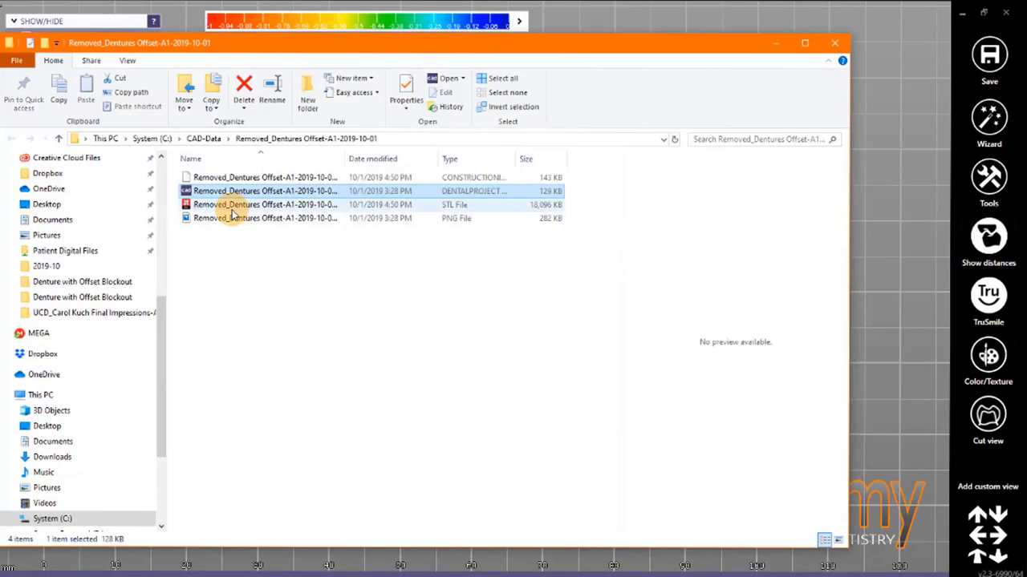
pyautogui.click(237, 206)
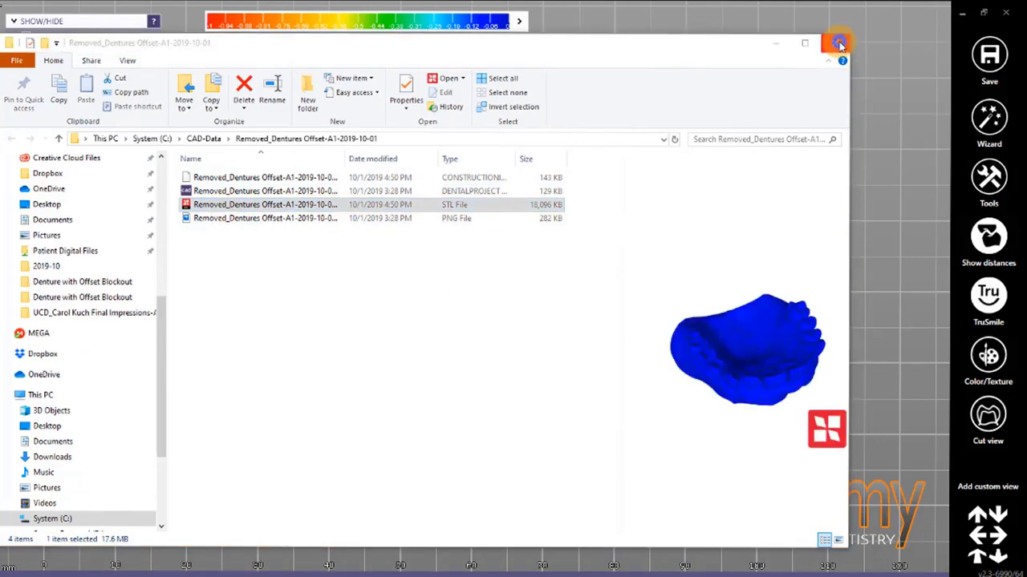
pyautogui.click(838, 47)
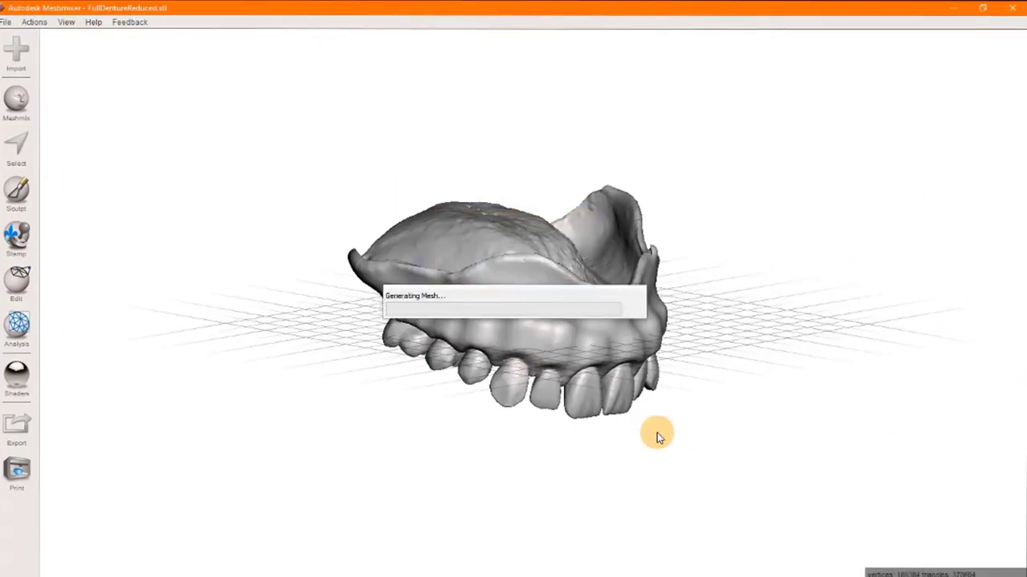
# In Meshmixer, hide FullDentureReduced.stl and auto-repair the open OffsetSurface.stl mesh using Flat Fill
pyautogui.moveTo(657, 433); pyautogui.dragTo(417, 307, button='right')
pyautogui.click(830, 312)
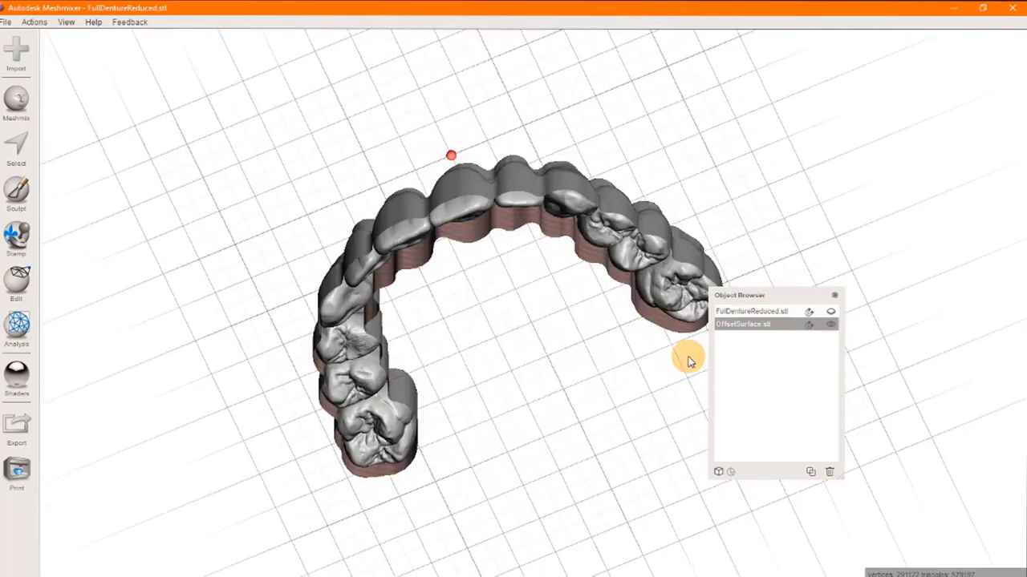
pyautogui.moveTo(636, 255); pyautogui.dragTo(545, 284, button='right')
pyautogui.click(16, 325)
pyautogui.click(91, 44)
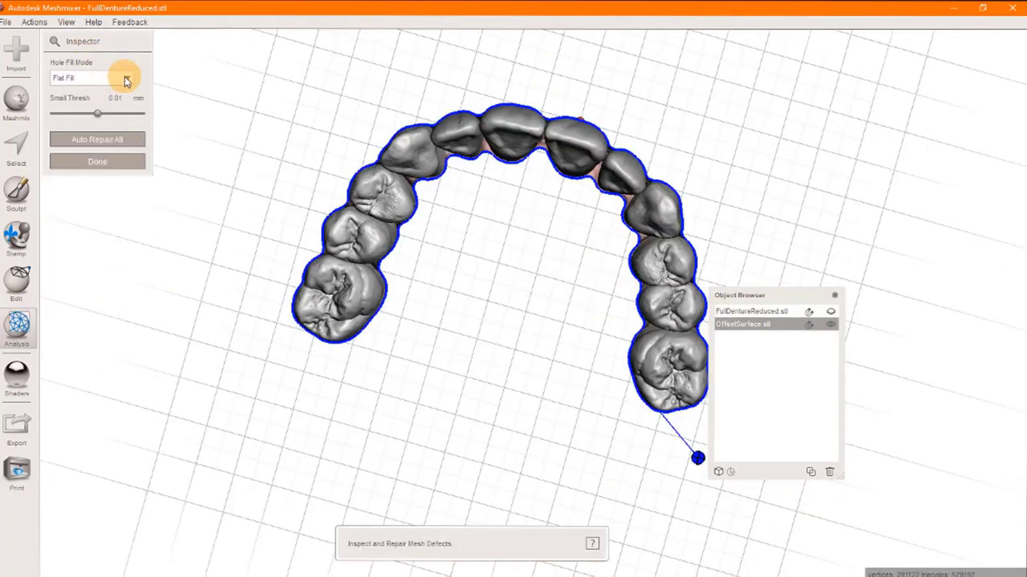
pyautogui.click(116, 142)
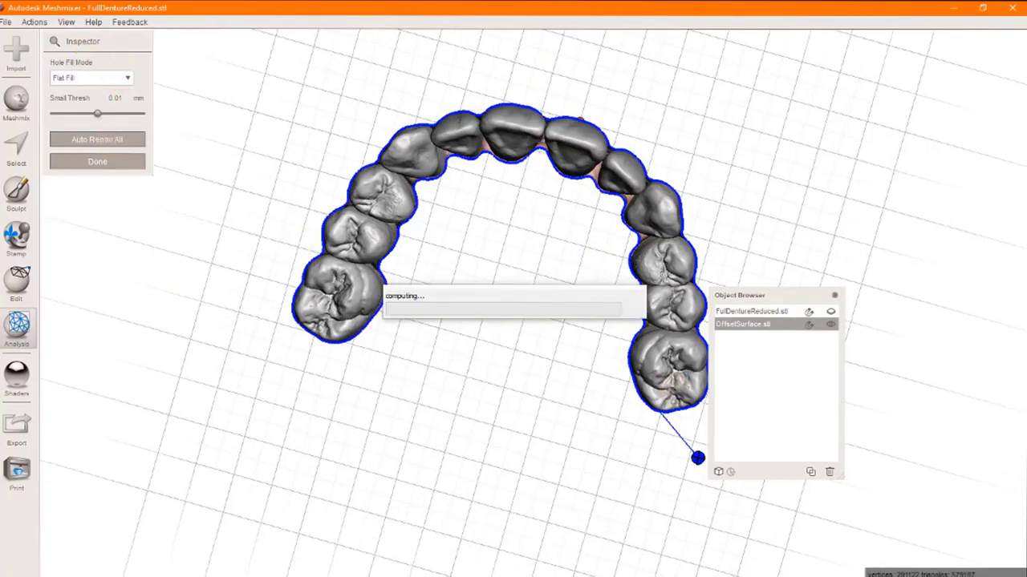
pyautogui.moveTo(690, 162); pyautogui.dragTo(527, 243, button='right')
# Convert OffsetSurface.stl into a solid with Make Solid, using an increased mesh density
pyautogui.click(16, 280)
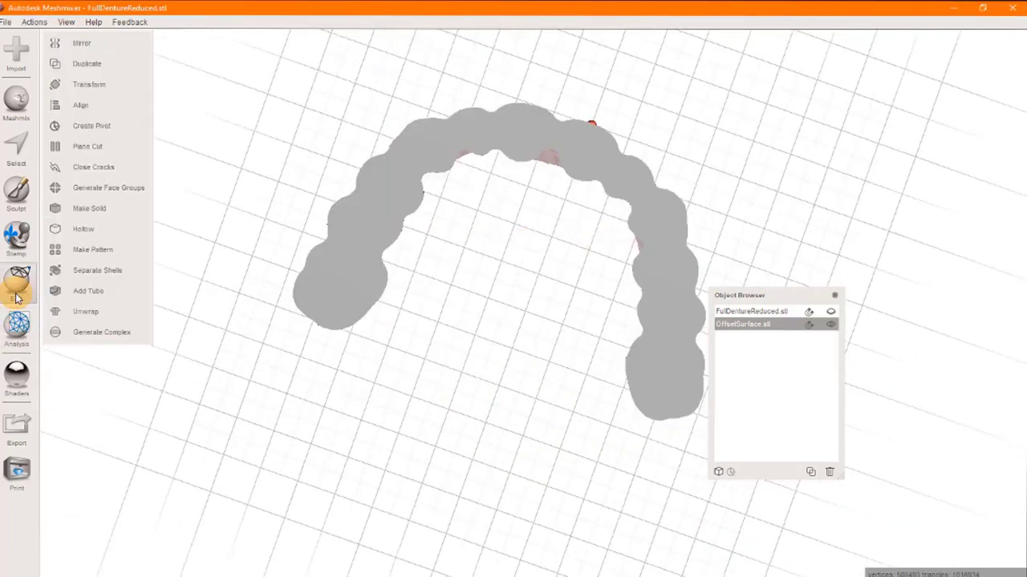
pyautogui.click(104, 207)
pyautogui.click(75, 78)
pyautogui.click(75, 79)
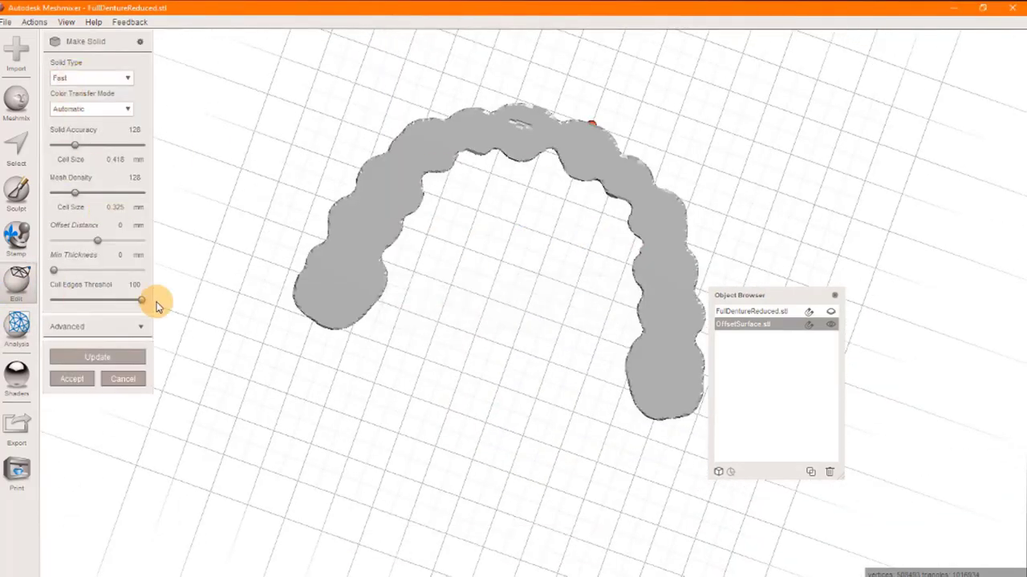
pyautogui.moveTo(369, 144); pyautogui.dragTo(465, 48, button='right')
pyautogui.moveTo(101, 192); pyautogui.dragTo(119, 192)
pyautogui.click(98, 358)
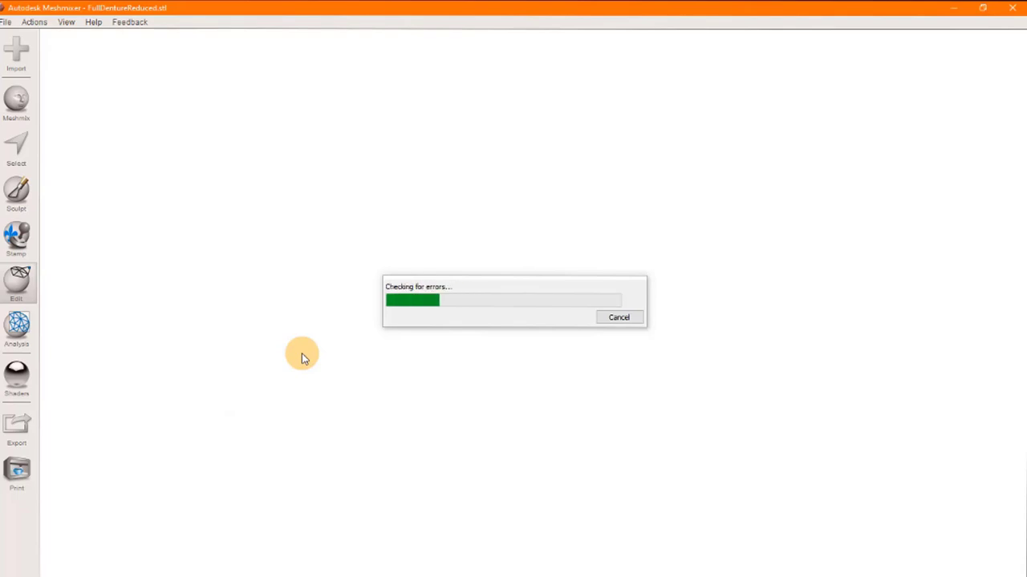
pyautogui.moveTo(302, 355); pyautogui.dragTo(422, 278, button='right')
pyautogui.click(72, 379)
# Delete the original OffsetSurface.stl, keeping its solid version, and show FullDentureReduced.stl again
pyautogui.moveTo(498, 385); pyautogui.dragTo(692, 376, button='right')
pyautogui.click(755, 325)
pyautogui.press('Delete')
pyautogui.click(831, 311)
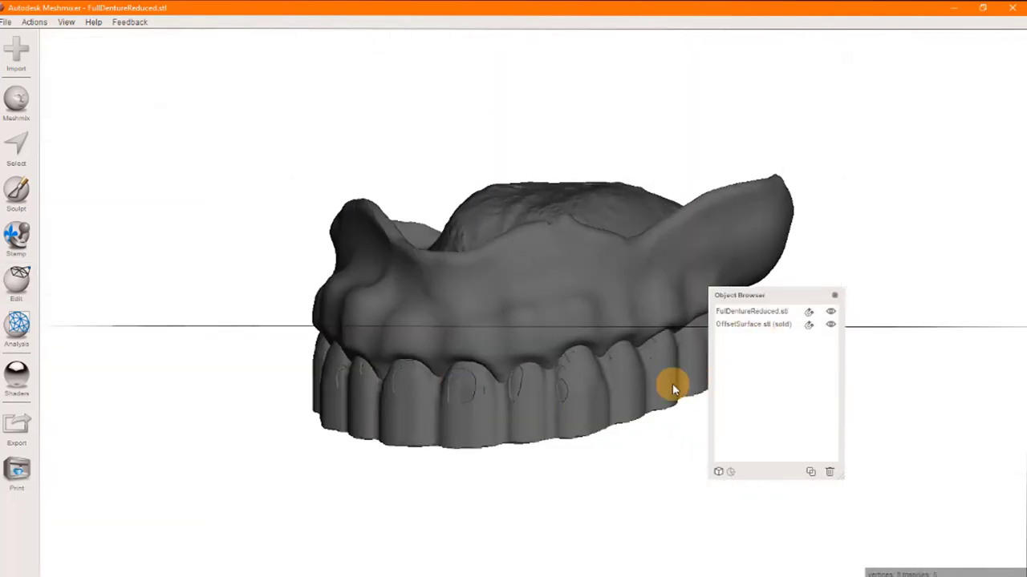
# Subtract the solid OffsetSurface from FullDentureReduced.stl with Boolean Difference and examine the denture base with AllTeeth.stl in place
pyautogui.click(768, 312)
pyautogui.keyDown('shift'); pyautogui.click(769, 326); pyautogui.keyUp('shift')
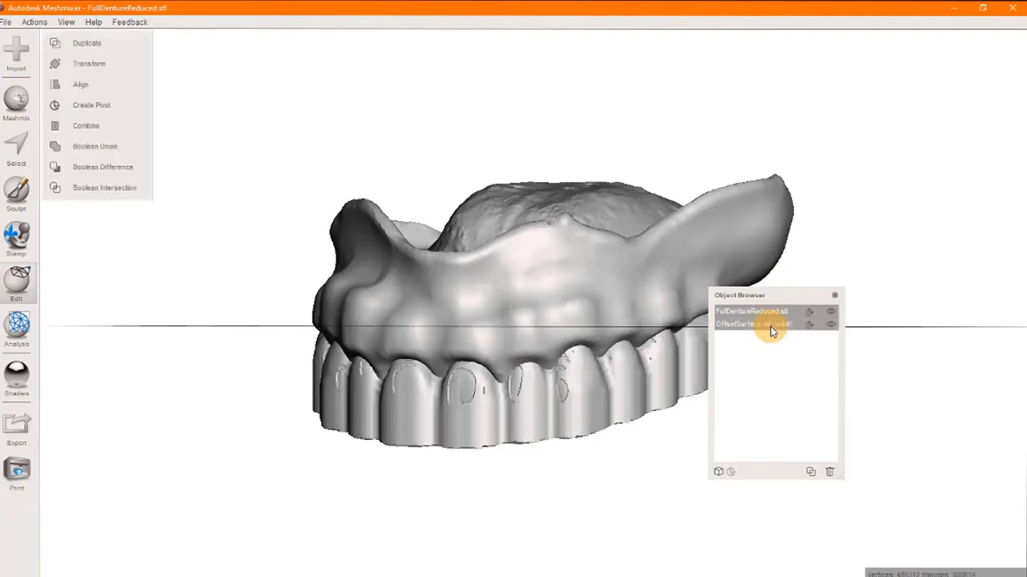
pyautogui.click(81, 167)
pyautogui.moveTo(450, 345); pyautogui.dragTo(404, 359, button='right')
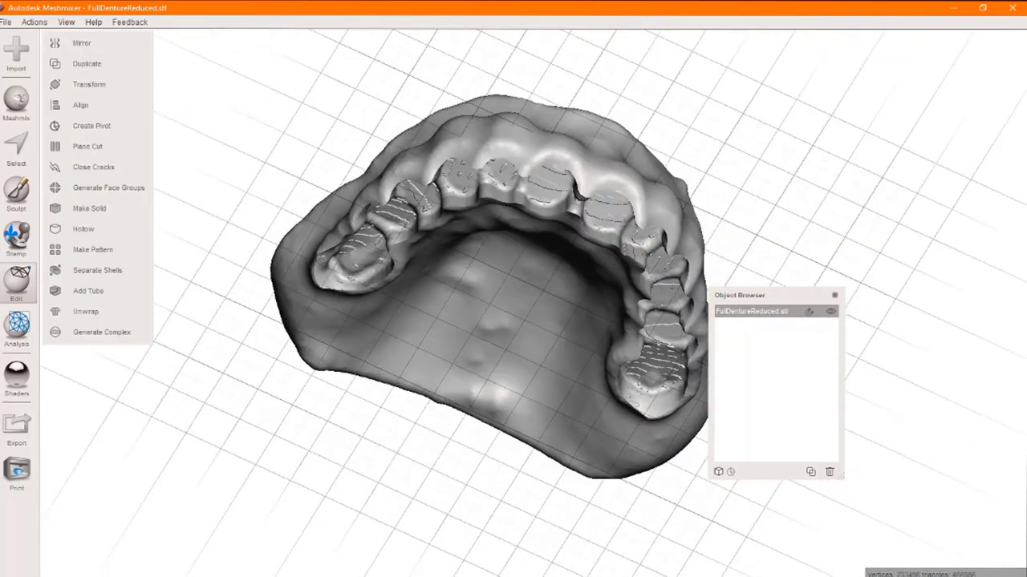
pyautogui.moveTo(652, 158); pyautogui.dragTo(590, 254, button='right')
pyautogui.moveTo(852, 250); pyautogui.dragTo(868, 211, button='right')
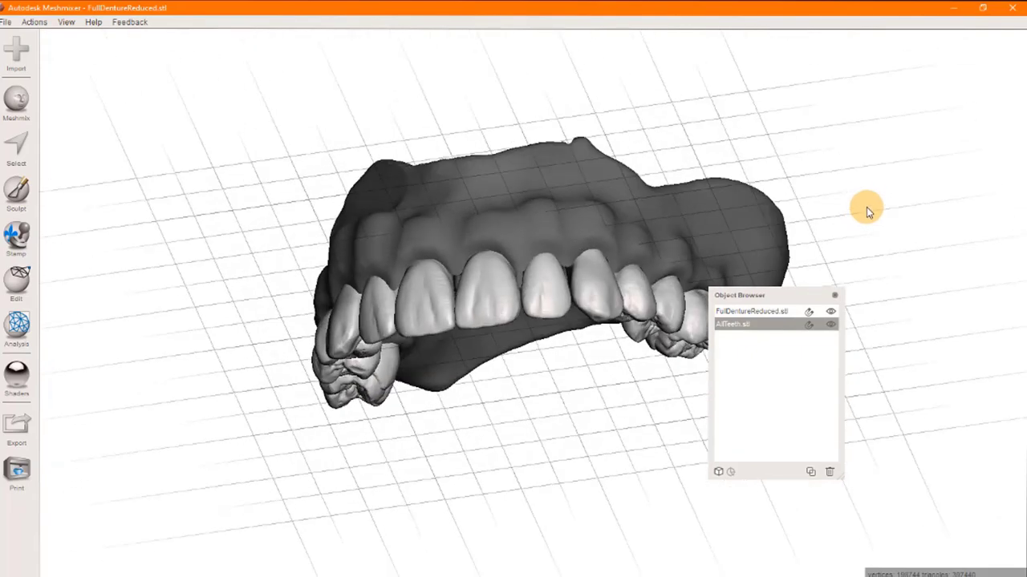